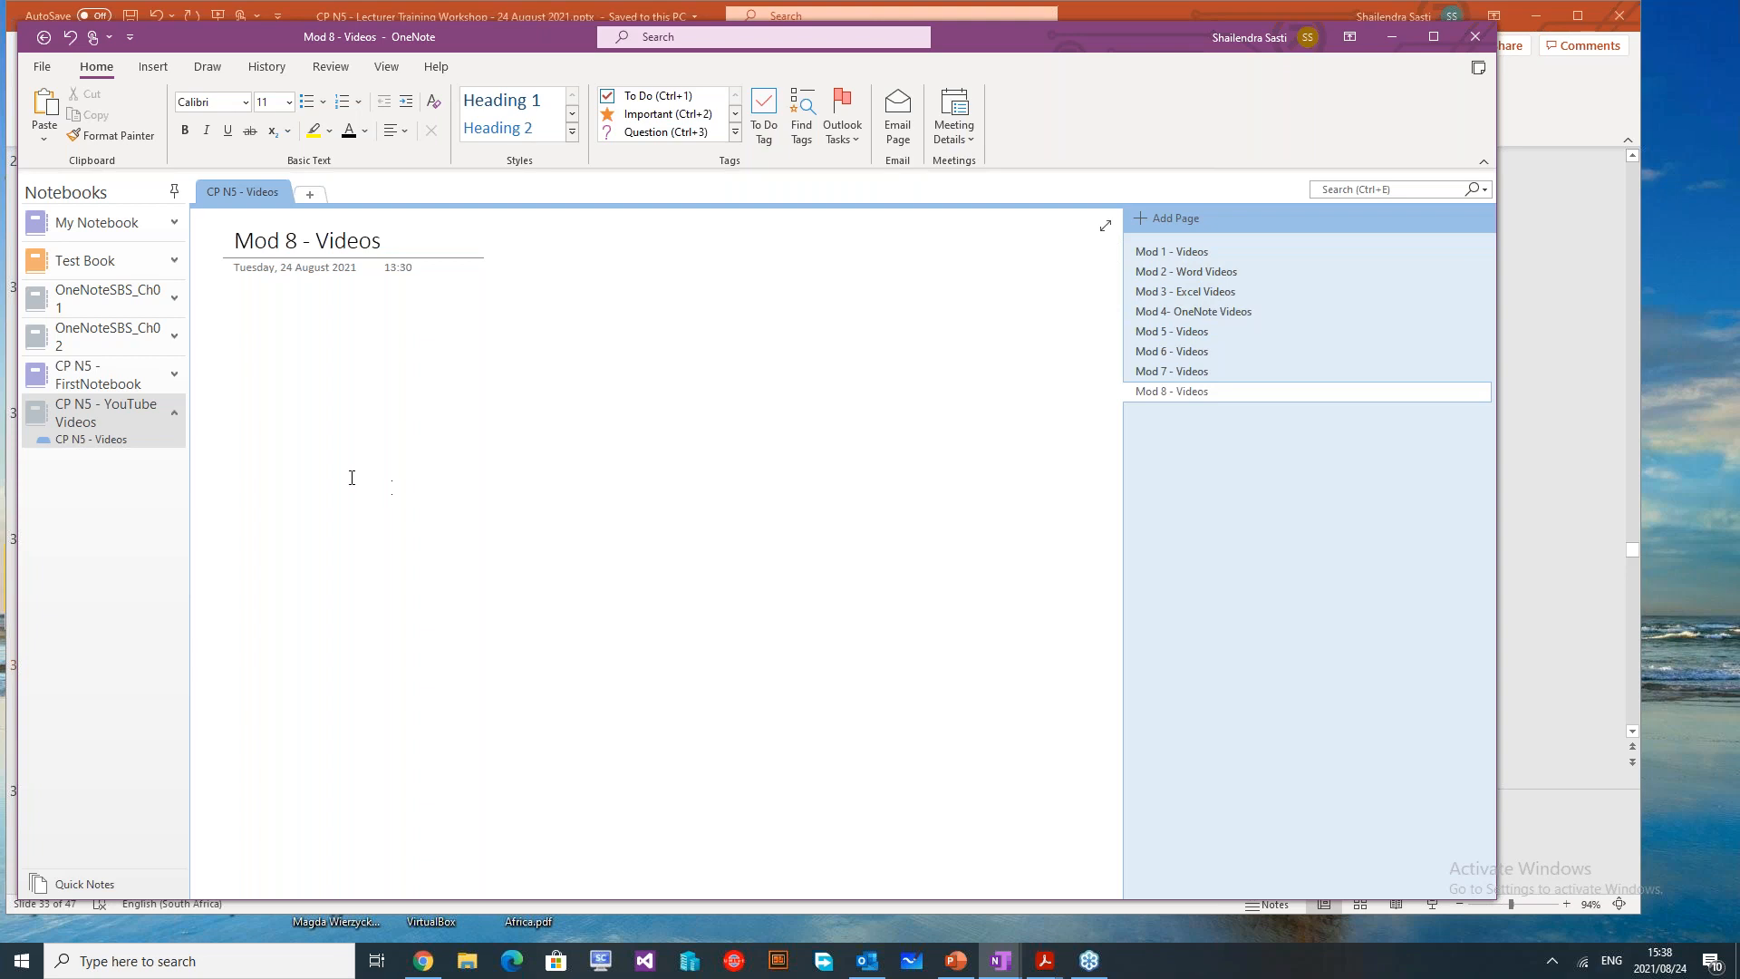
Start a new notebook and choose the CP N5 Desktop Files folder on the desktop as its location
{"action": "left_click", "coordinate": [41, 73]}
{"action": "left_click", "coordinate": [73, 150]}
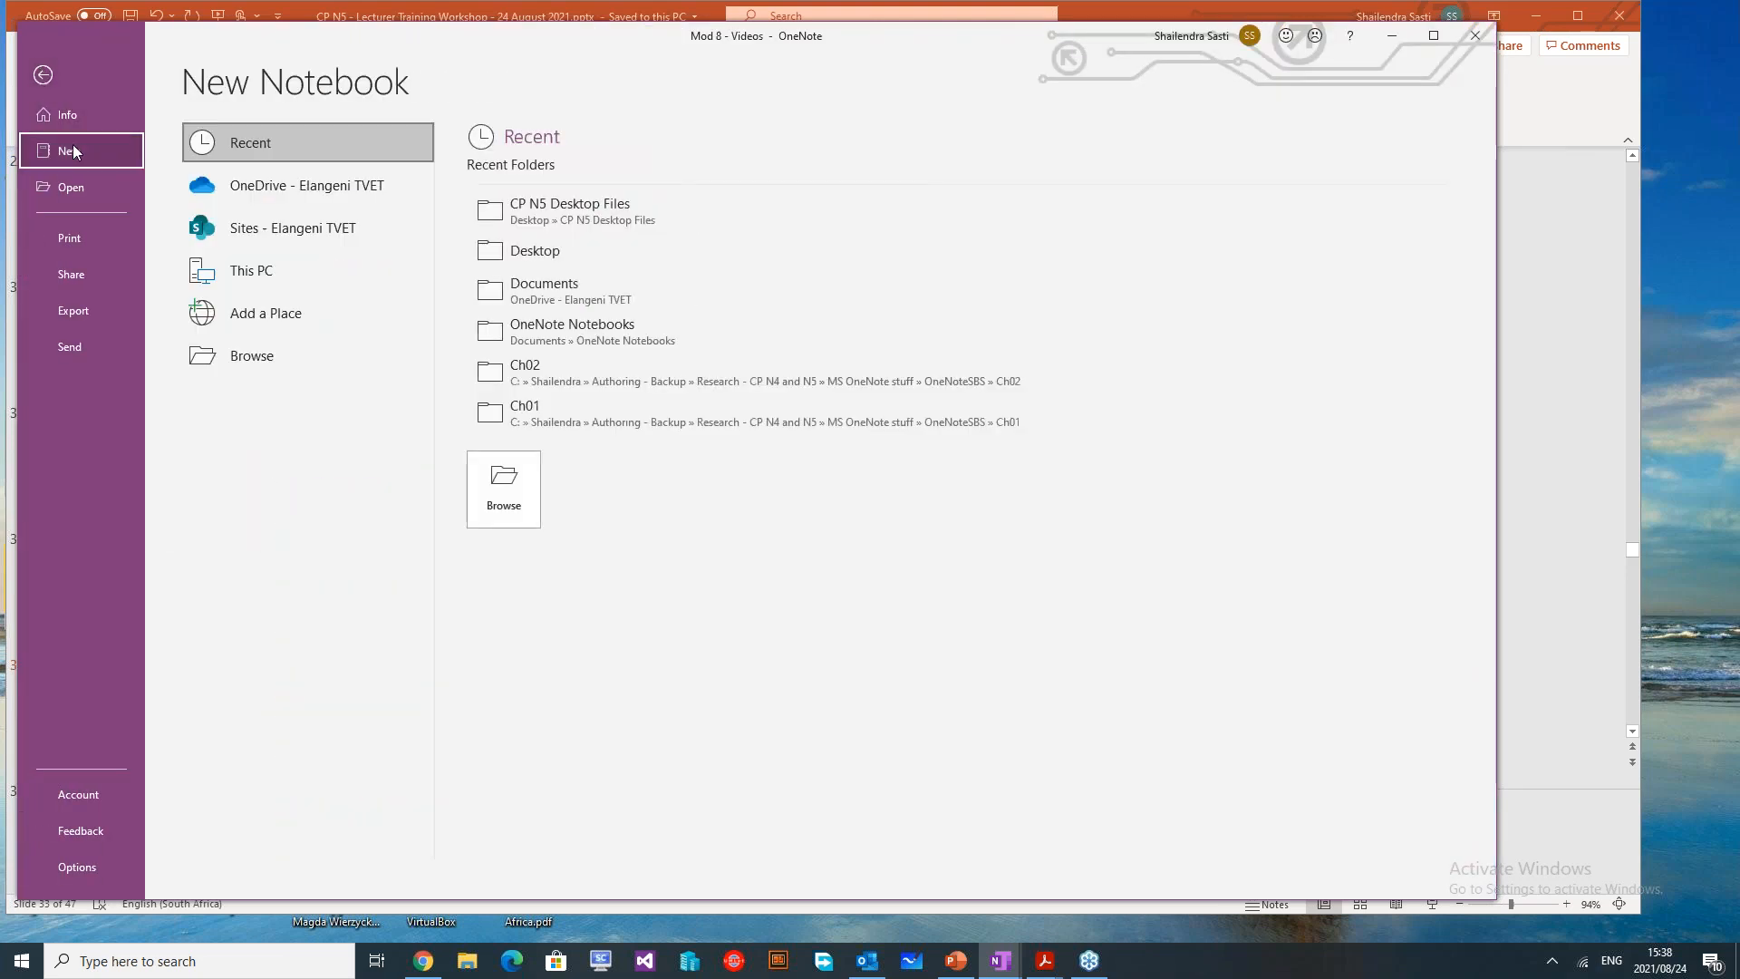
{"action": "left_click", "coordinate": [508, 490]}
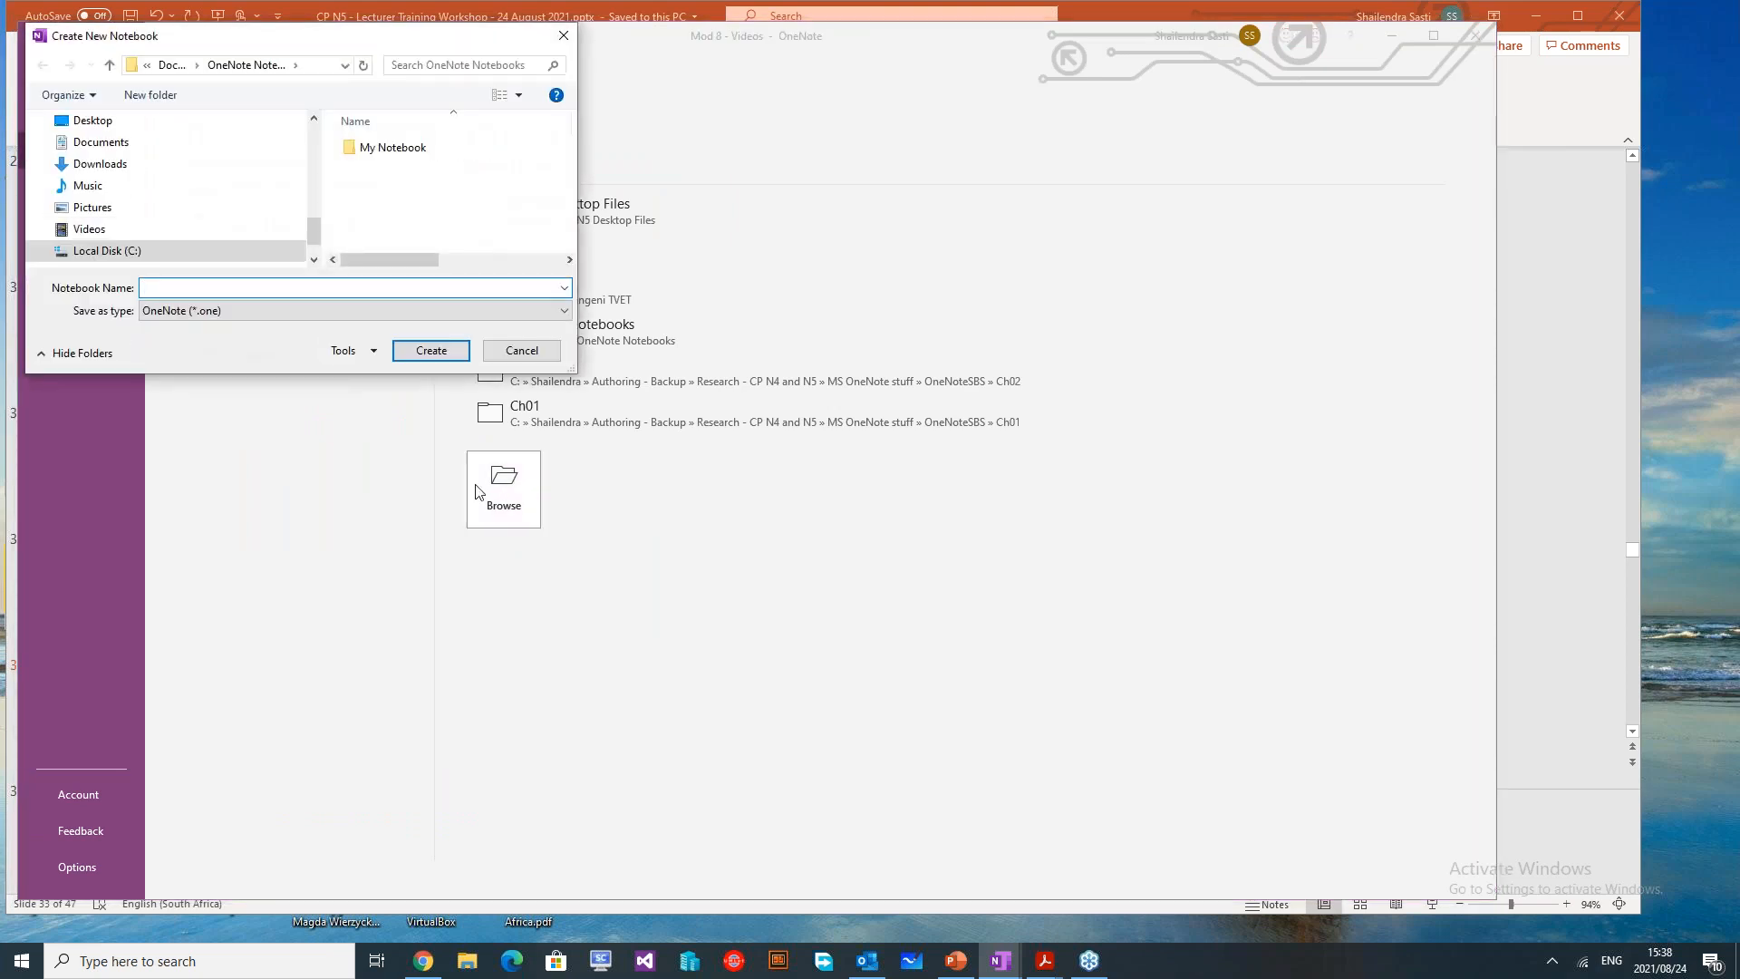
{"action": "left_click_drag", "start_coordinate": [367, 37], "coordinate": [702, 93]}
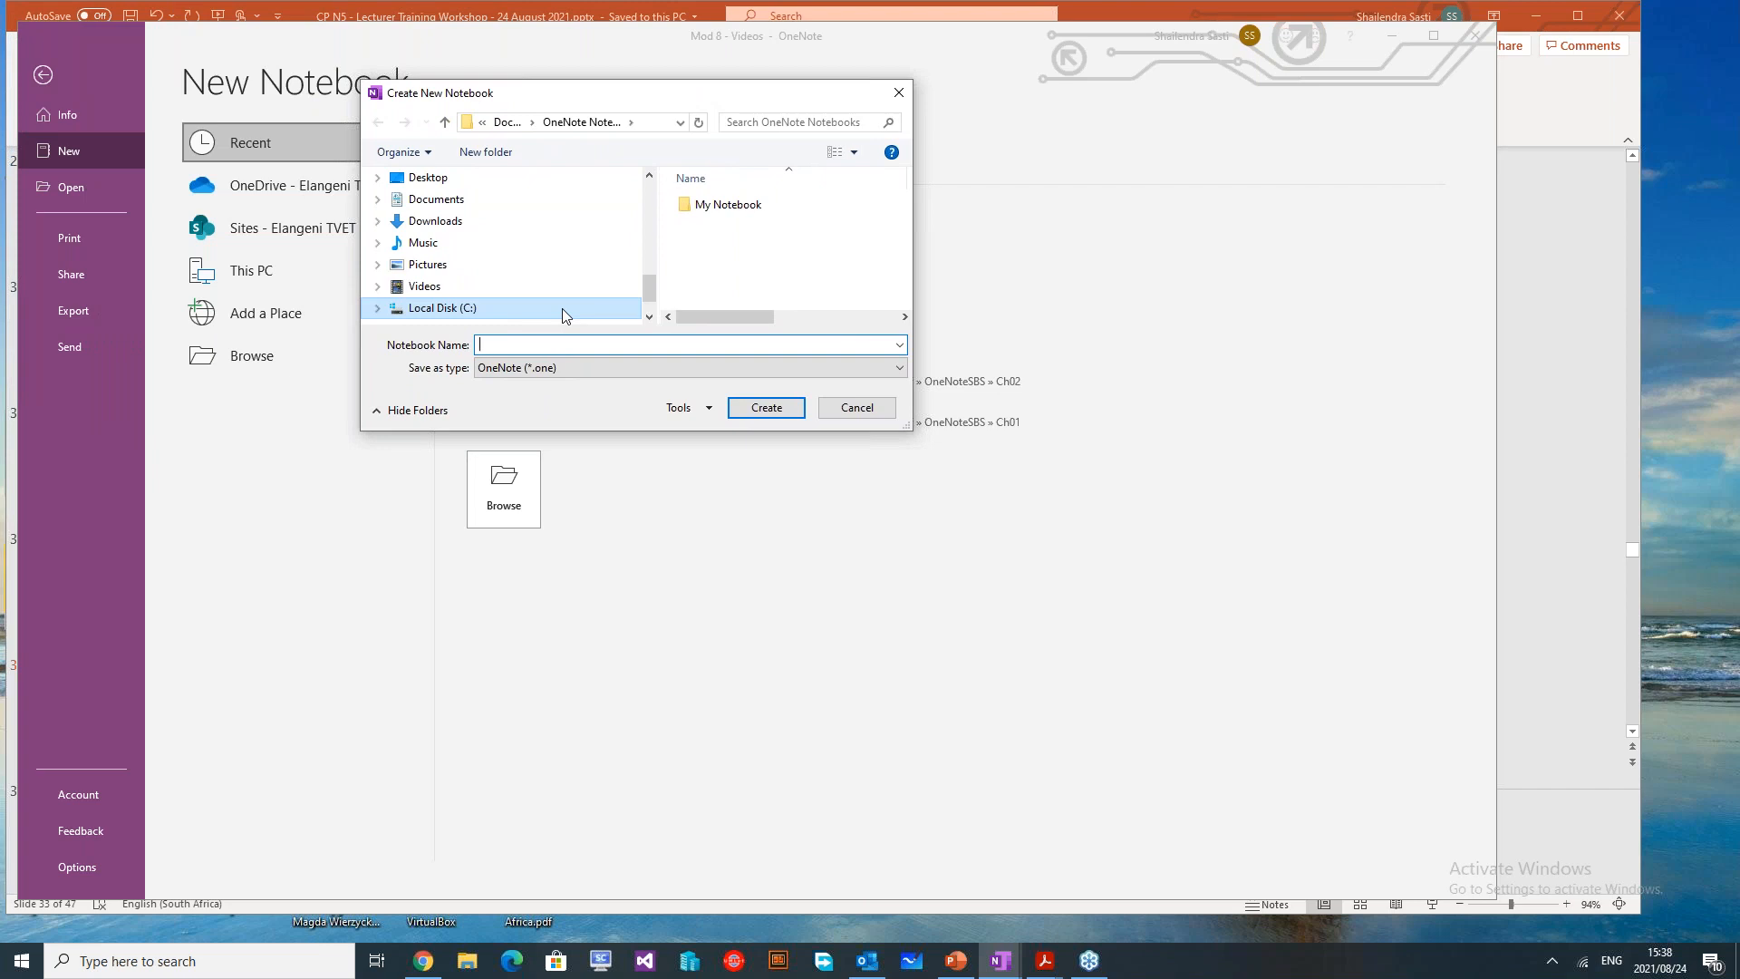
{"action": "left_click", "coordinate": [433, 179]}
{"action": "left_click", "coordinate": [746, 244]}
{"action": "double_click", "coordinate": [794, 247]}
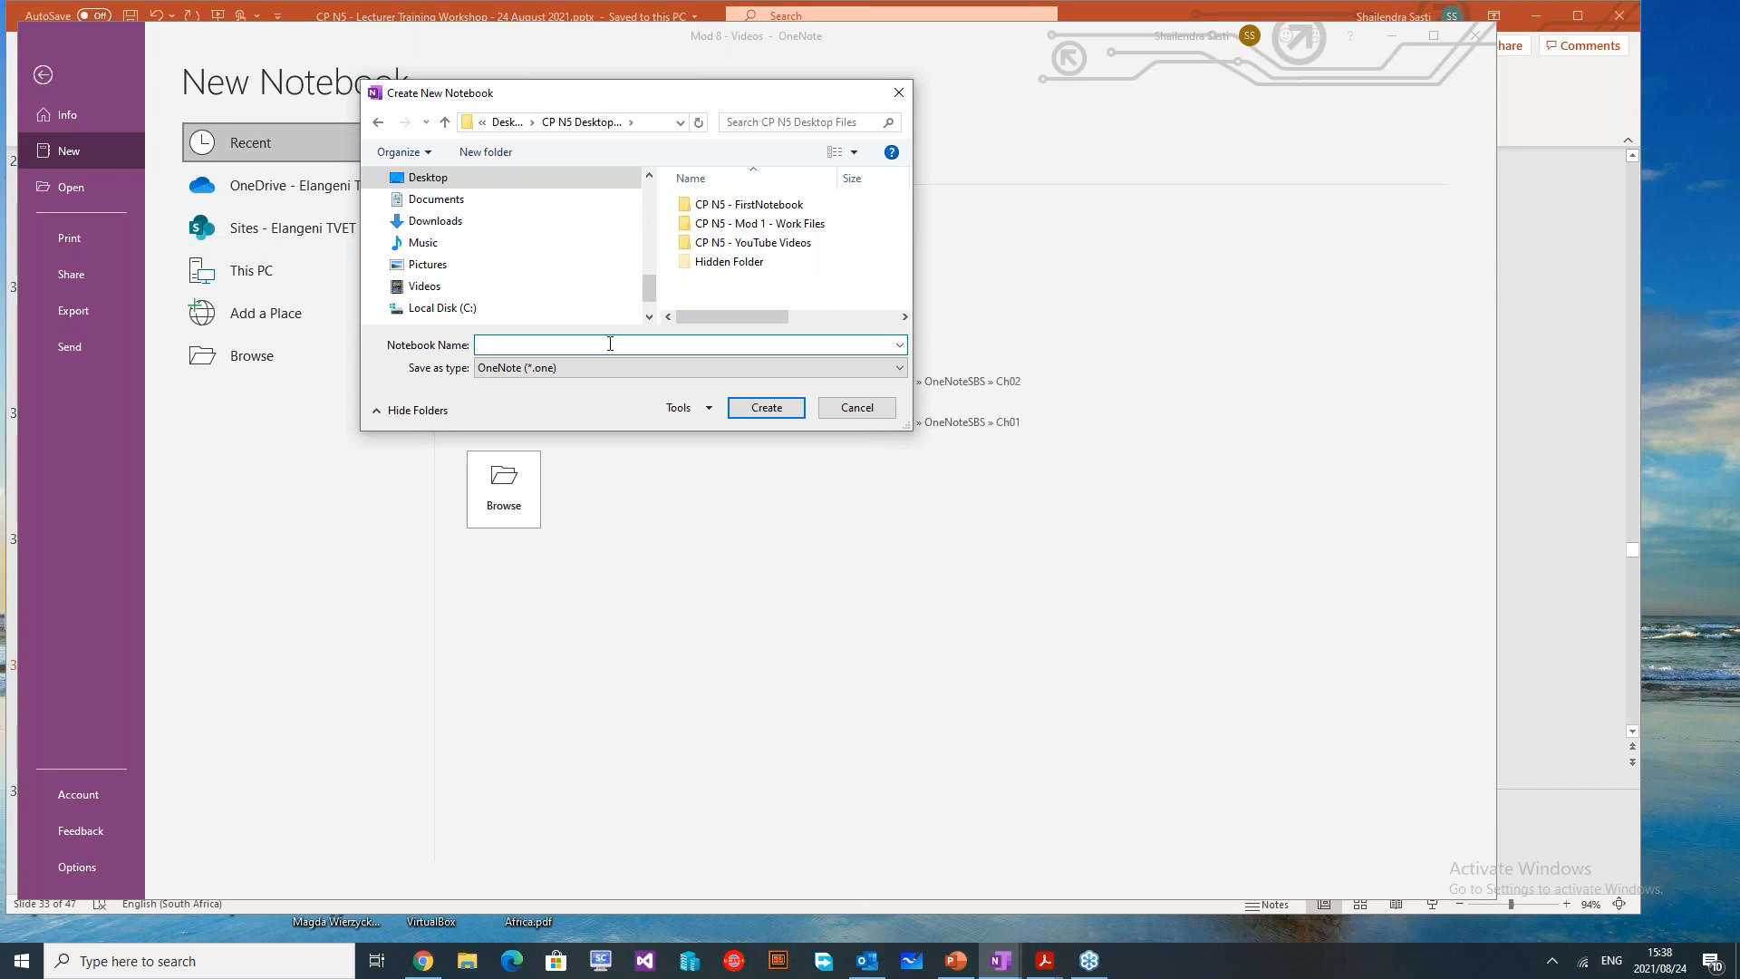
Name the new notebook "CP N5 - Workshop Example" and create it
{"action": "type", "text": "CP"}
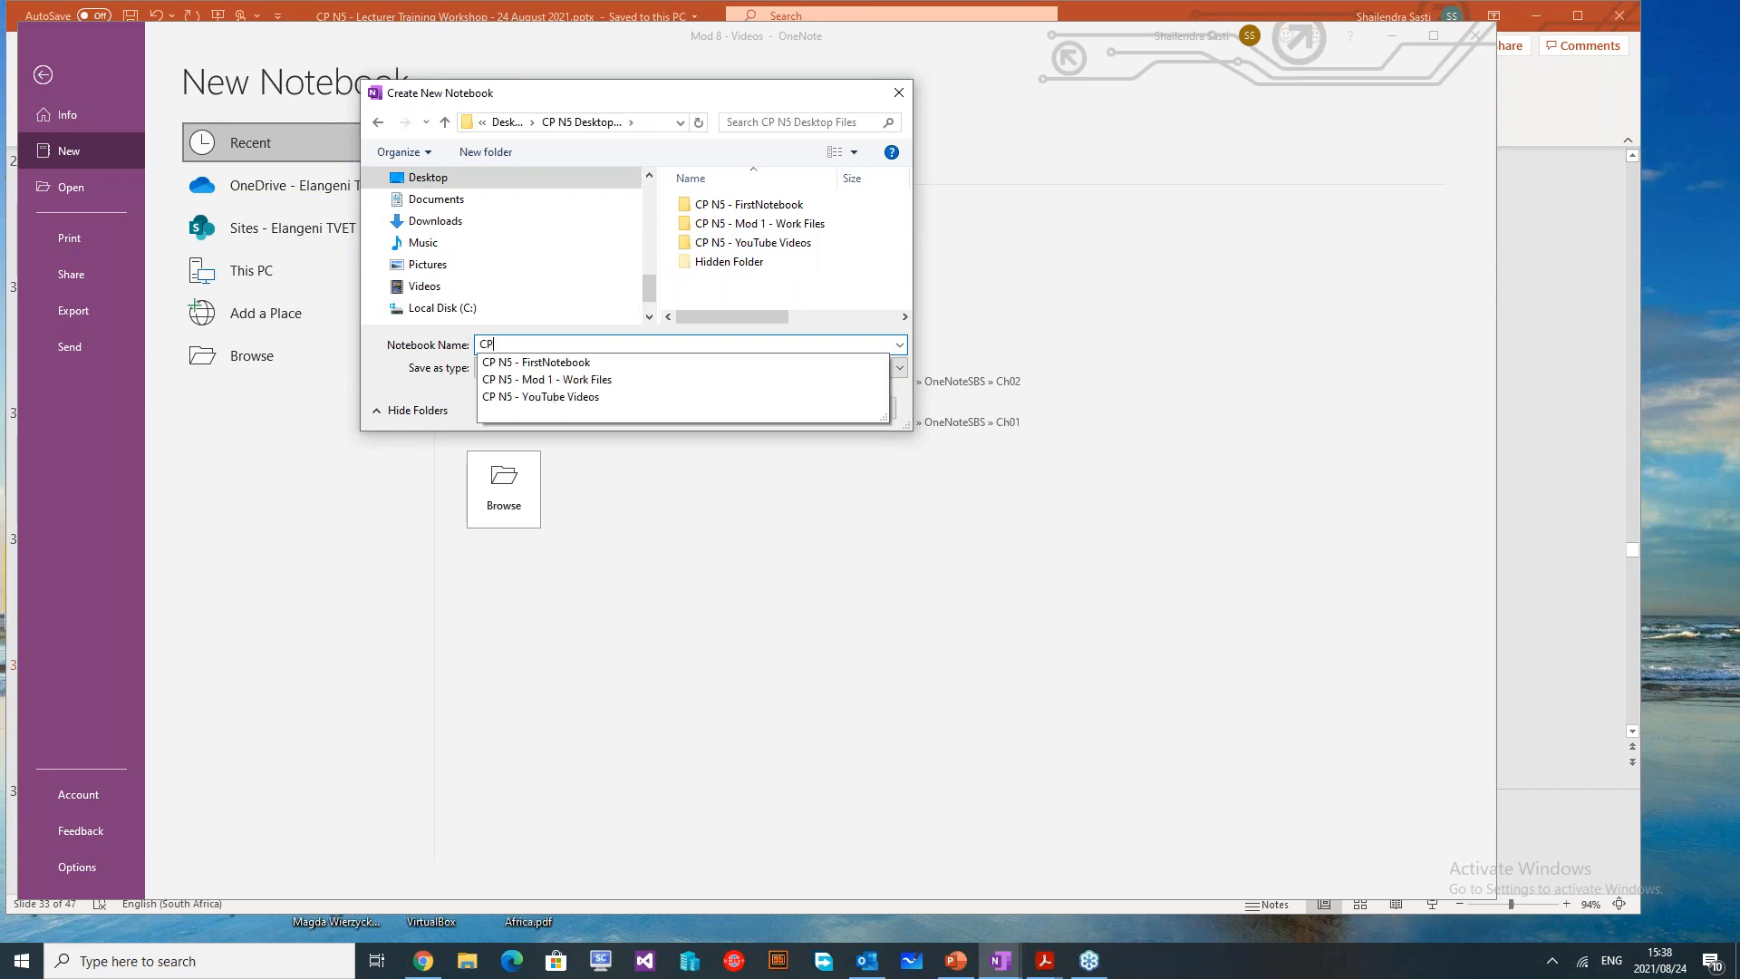
{"action": "type", "text": " N5 - Works"}
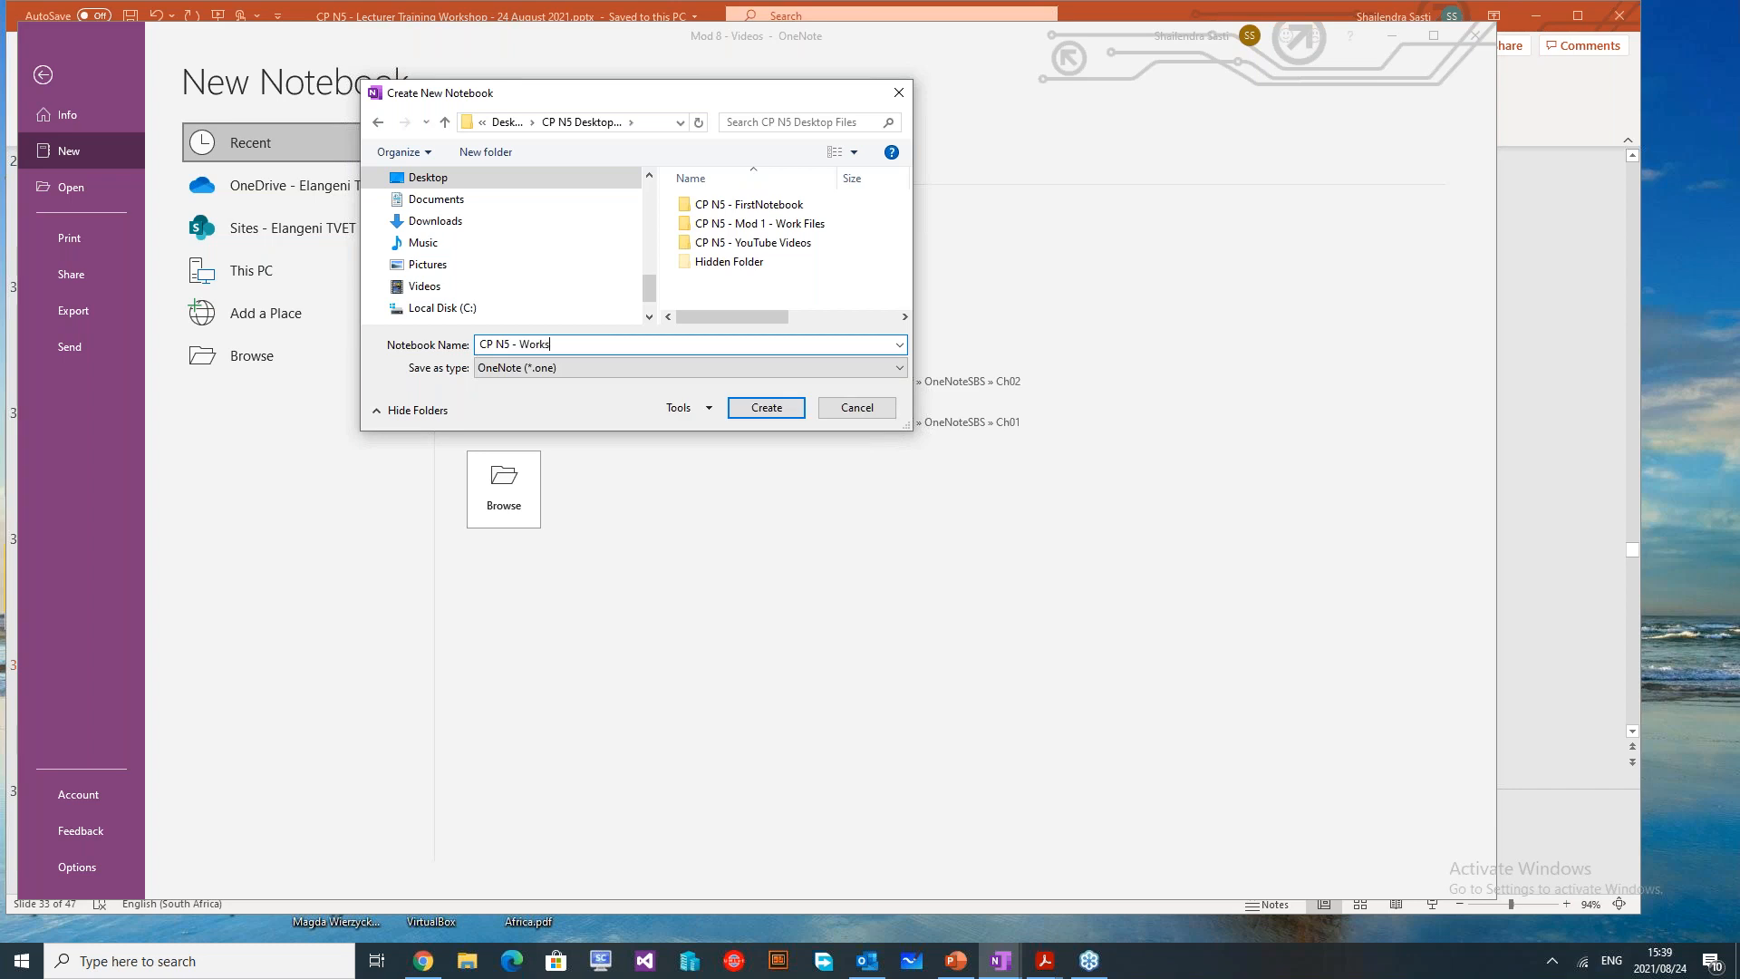
{"action": "type", "text": "hop Examp[le"}
{"action": "left_click", "coordinate": [767, 407]}
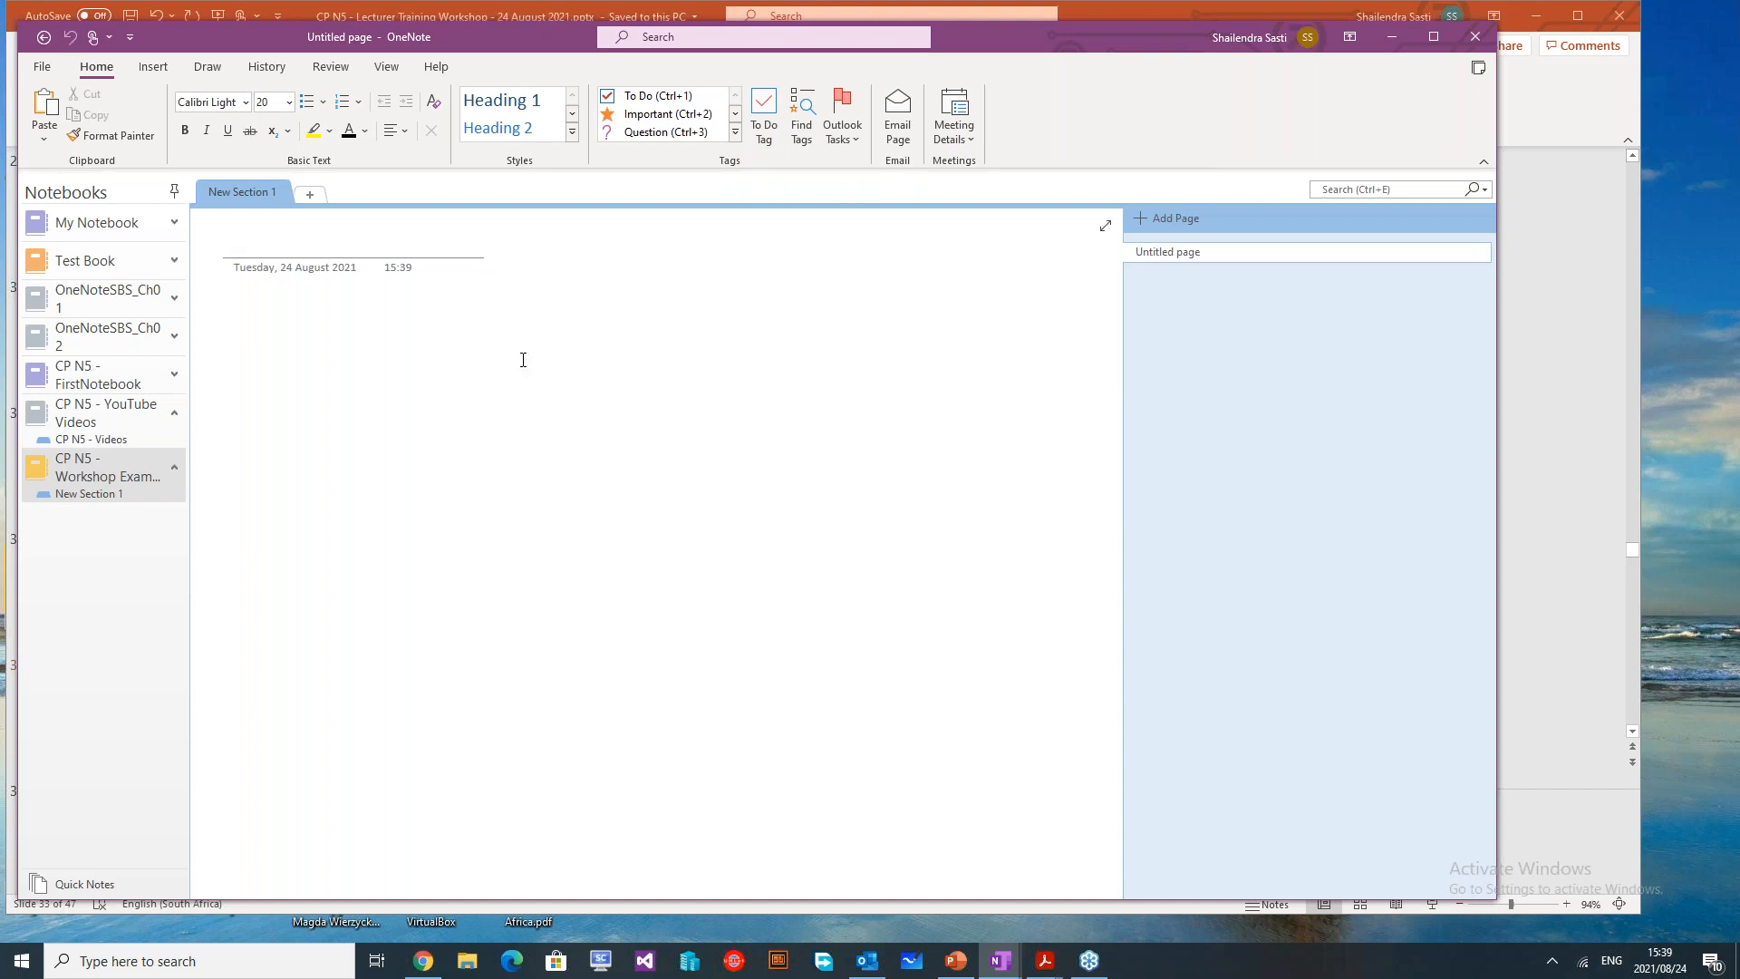
{"action": "left_click", "coordinate": [41, 67]}
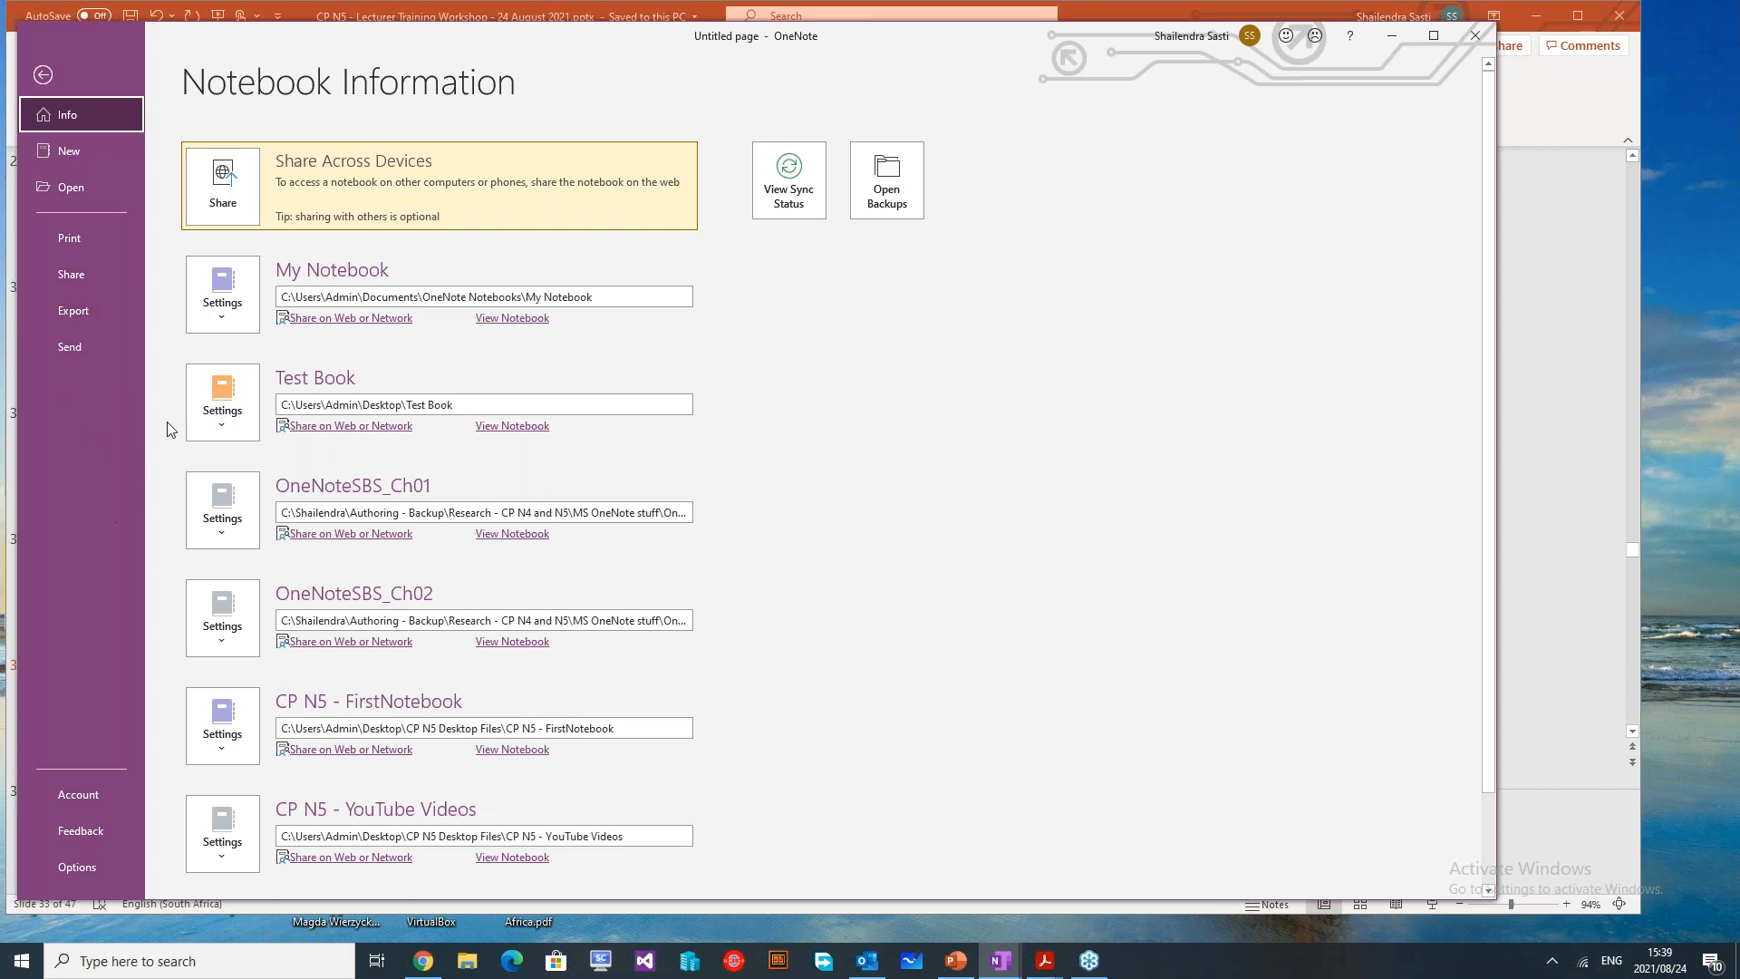
{"action": "left_click", "coordinate": [44, 76]}
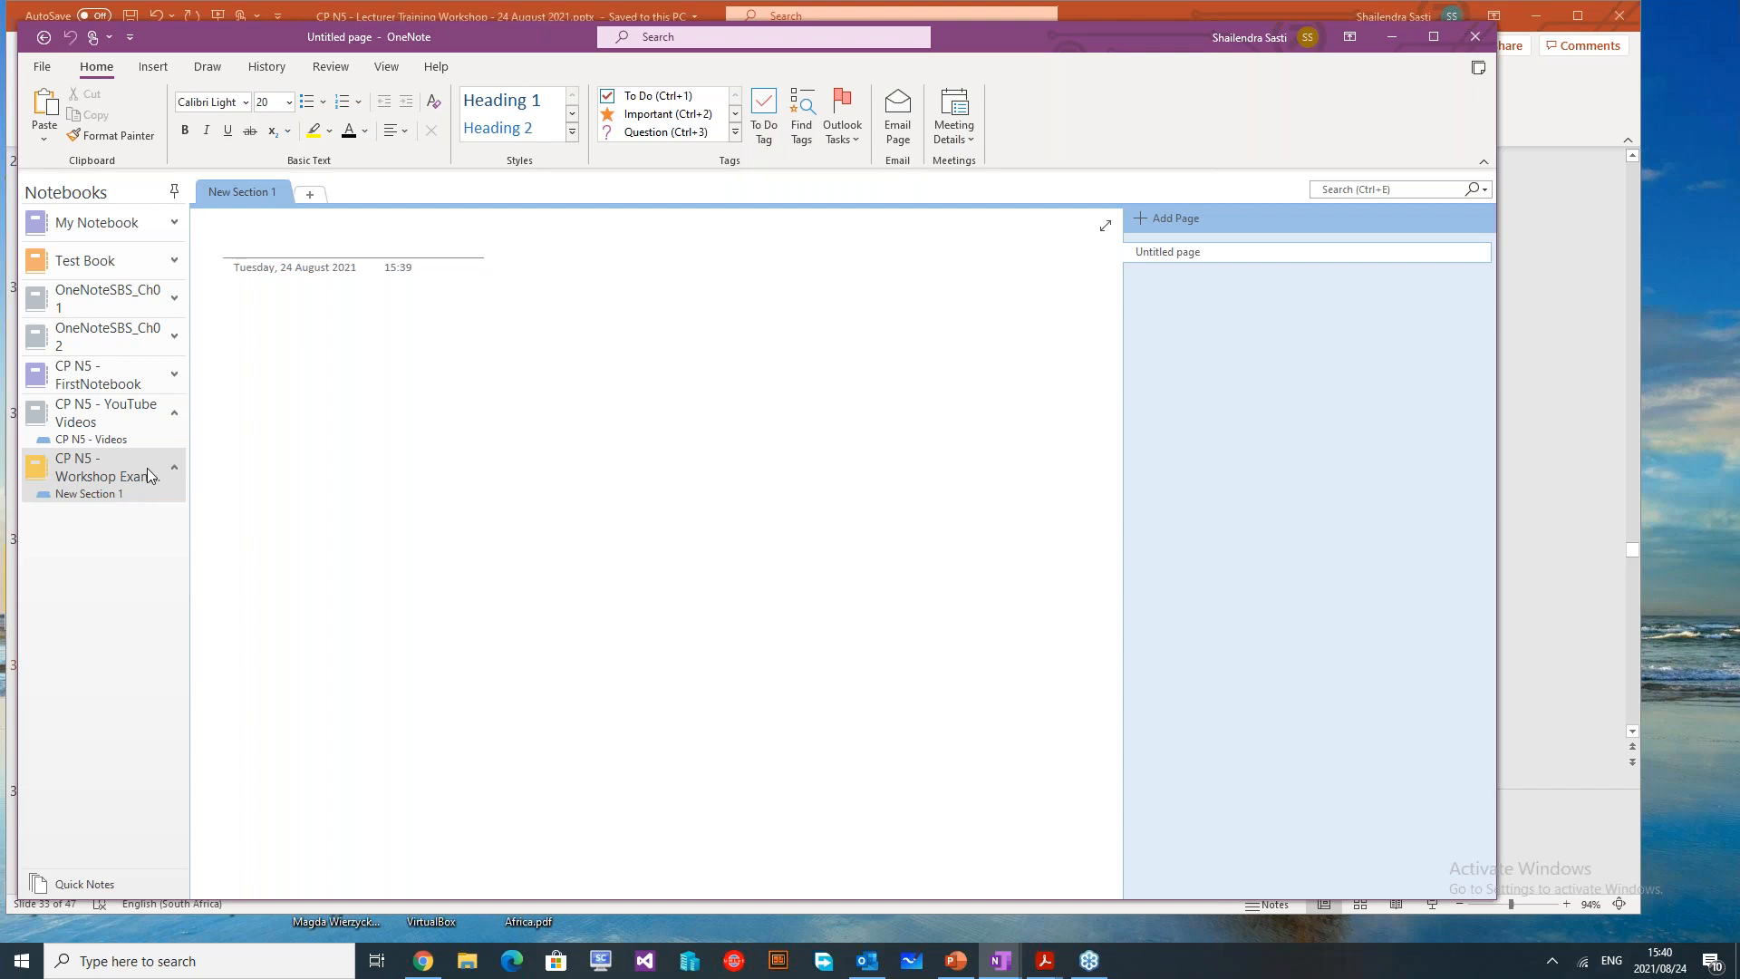
Rename the notebook's first section as TimeTable
{"action": "right_click", "coordinate": [262, 198]}
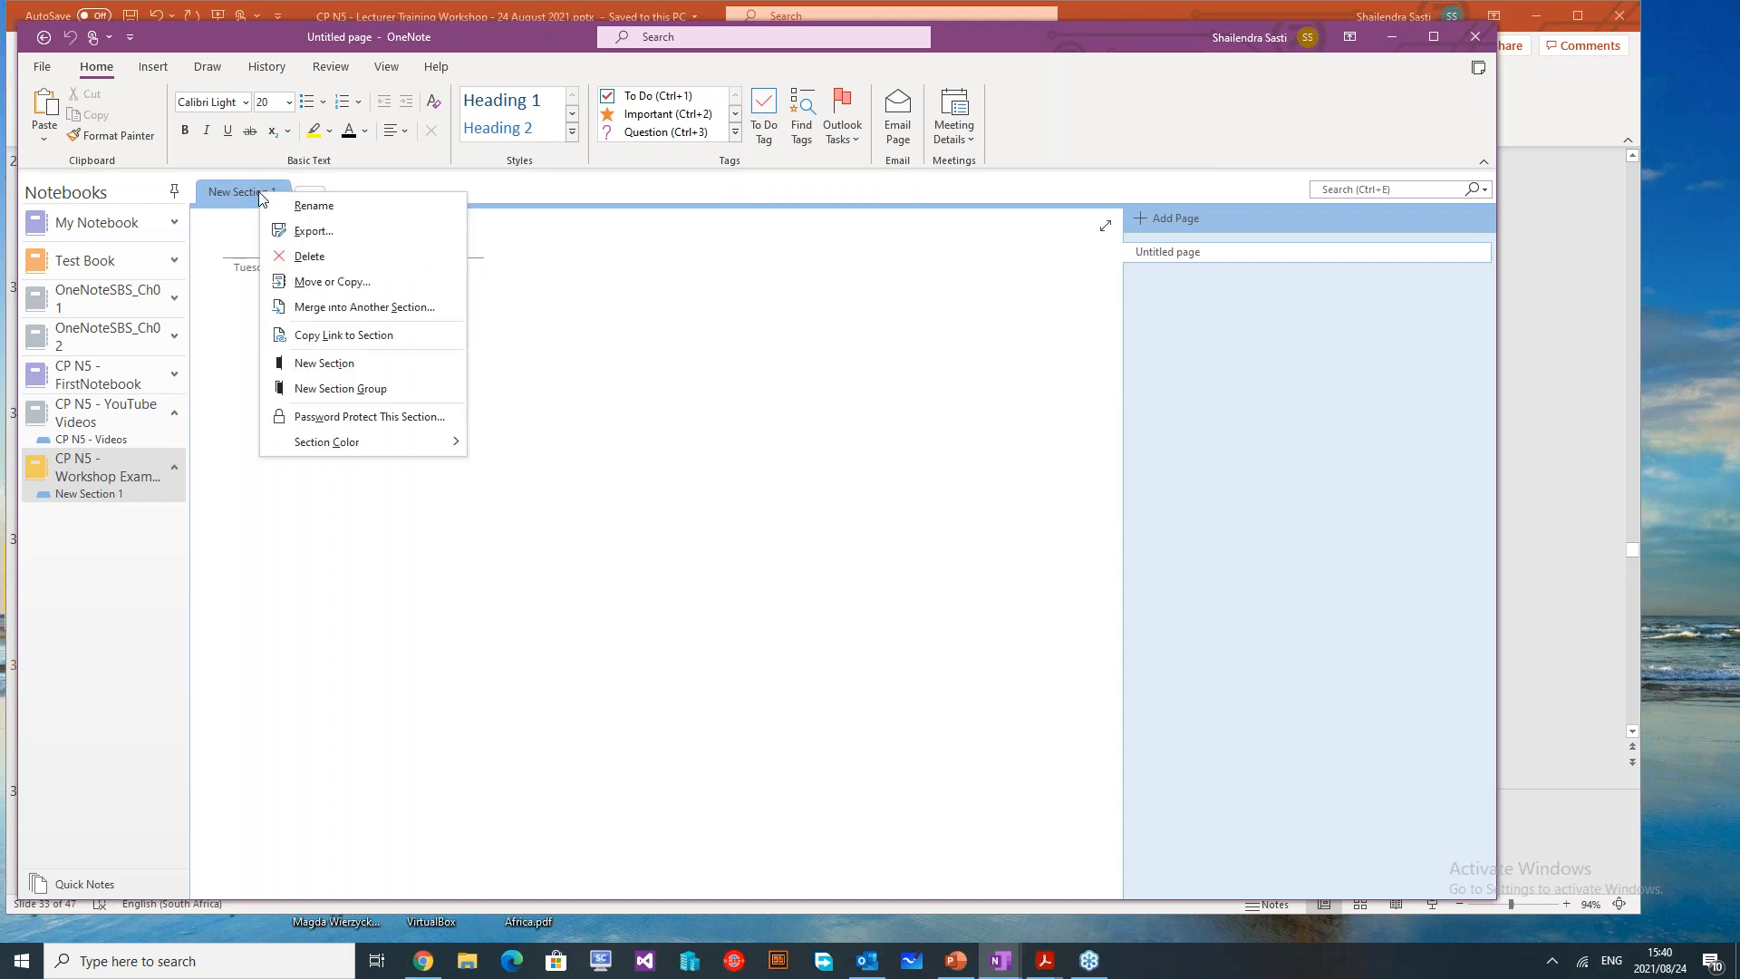
{"action": "left_click", "coordinate": [339, 207]}
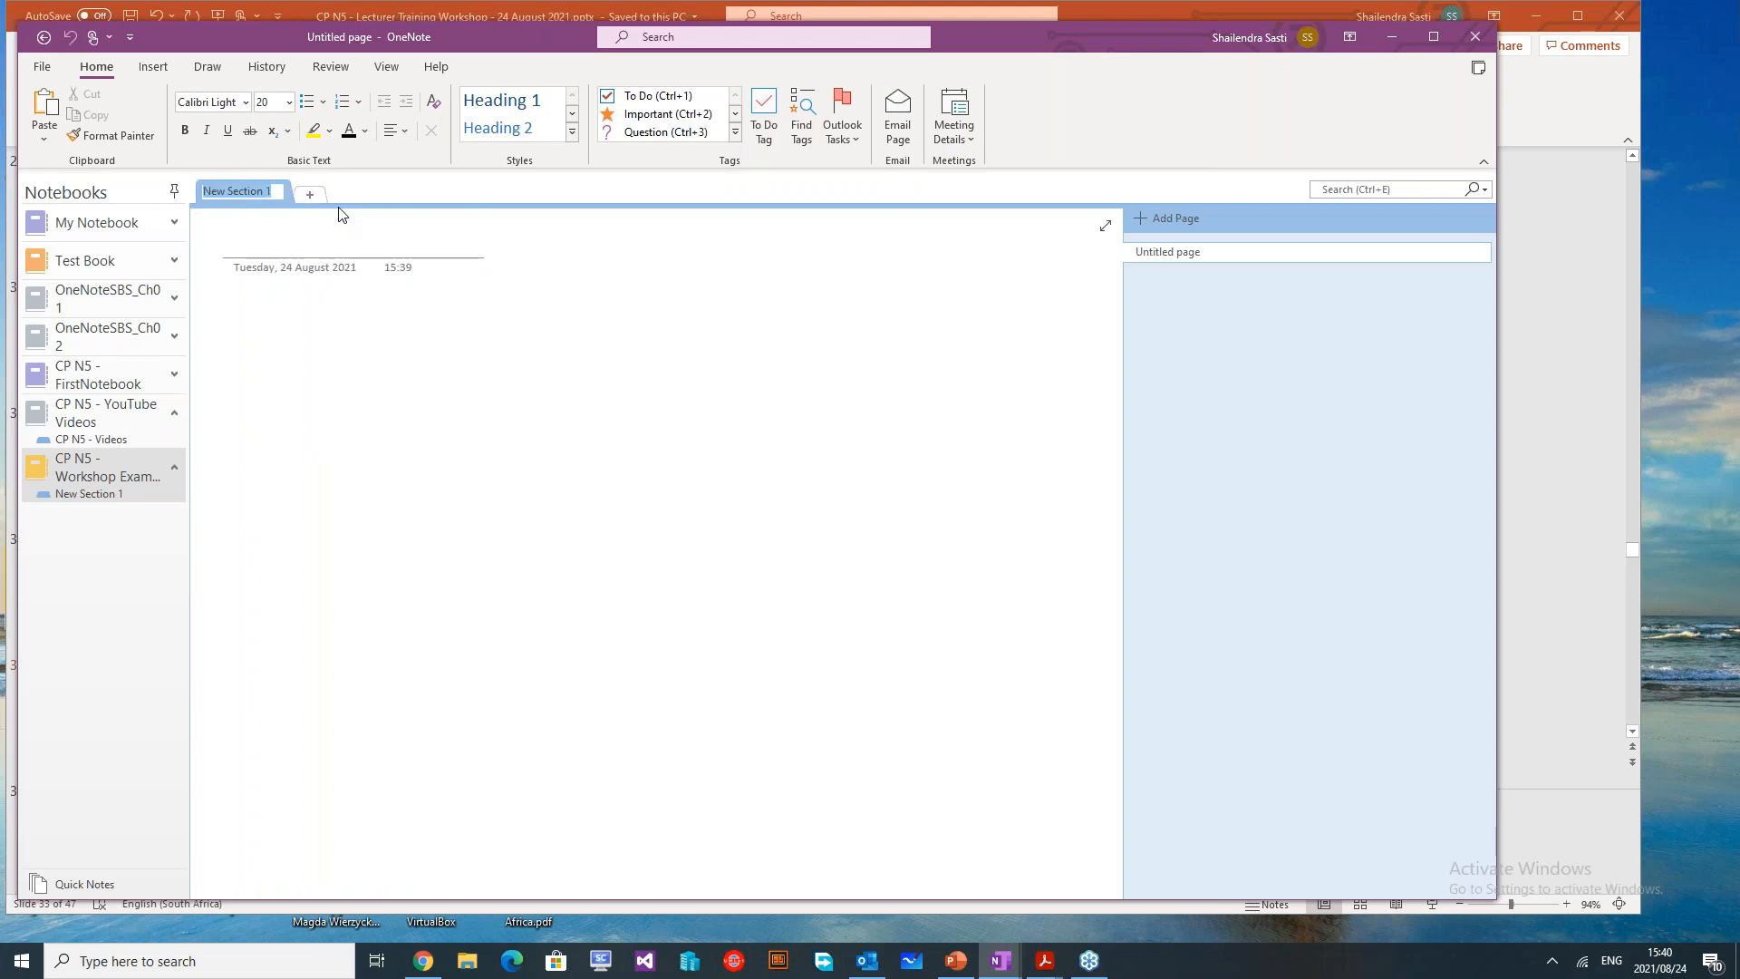
{"action": "type", "text": "TimeTable"}
{"action": "key", "text": "Return"}
{"action": "left_click", "coordinate": [389, 344]}
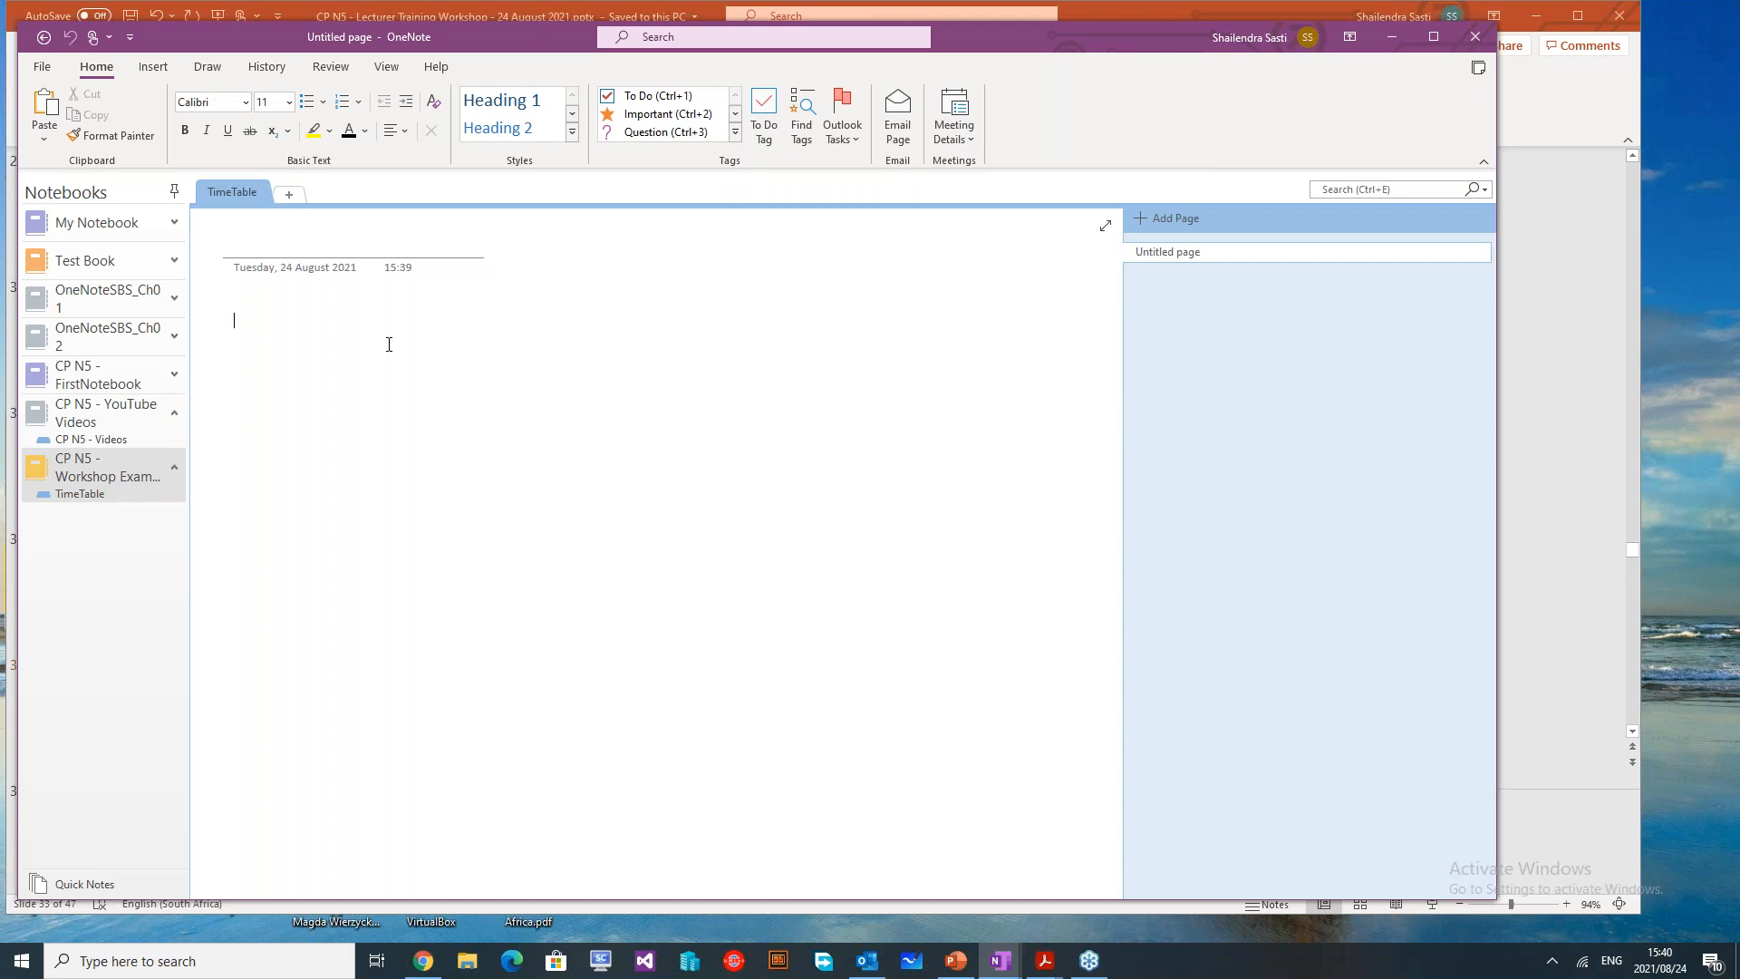
Title the untitled page "CP N5 TT" and add another page to the TimeTable section
{"action": "left_click", "coordinate": [356, 246]}
{"action": "type", "text": "CP N"}
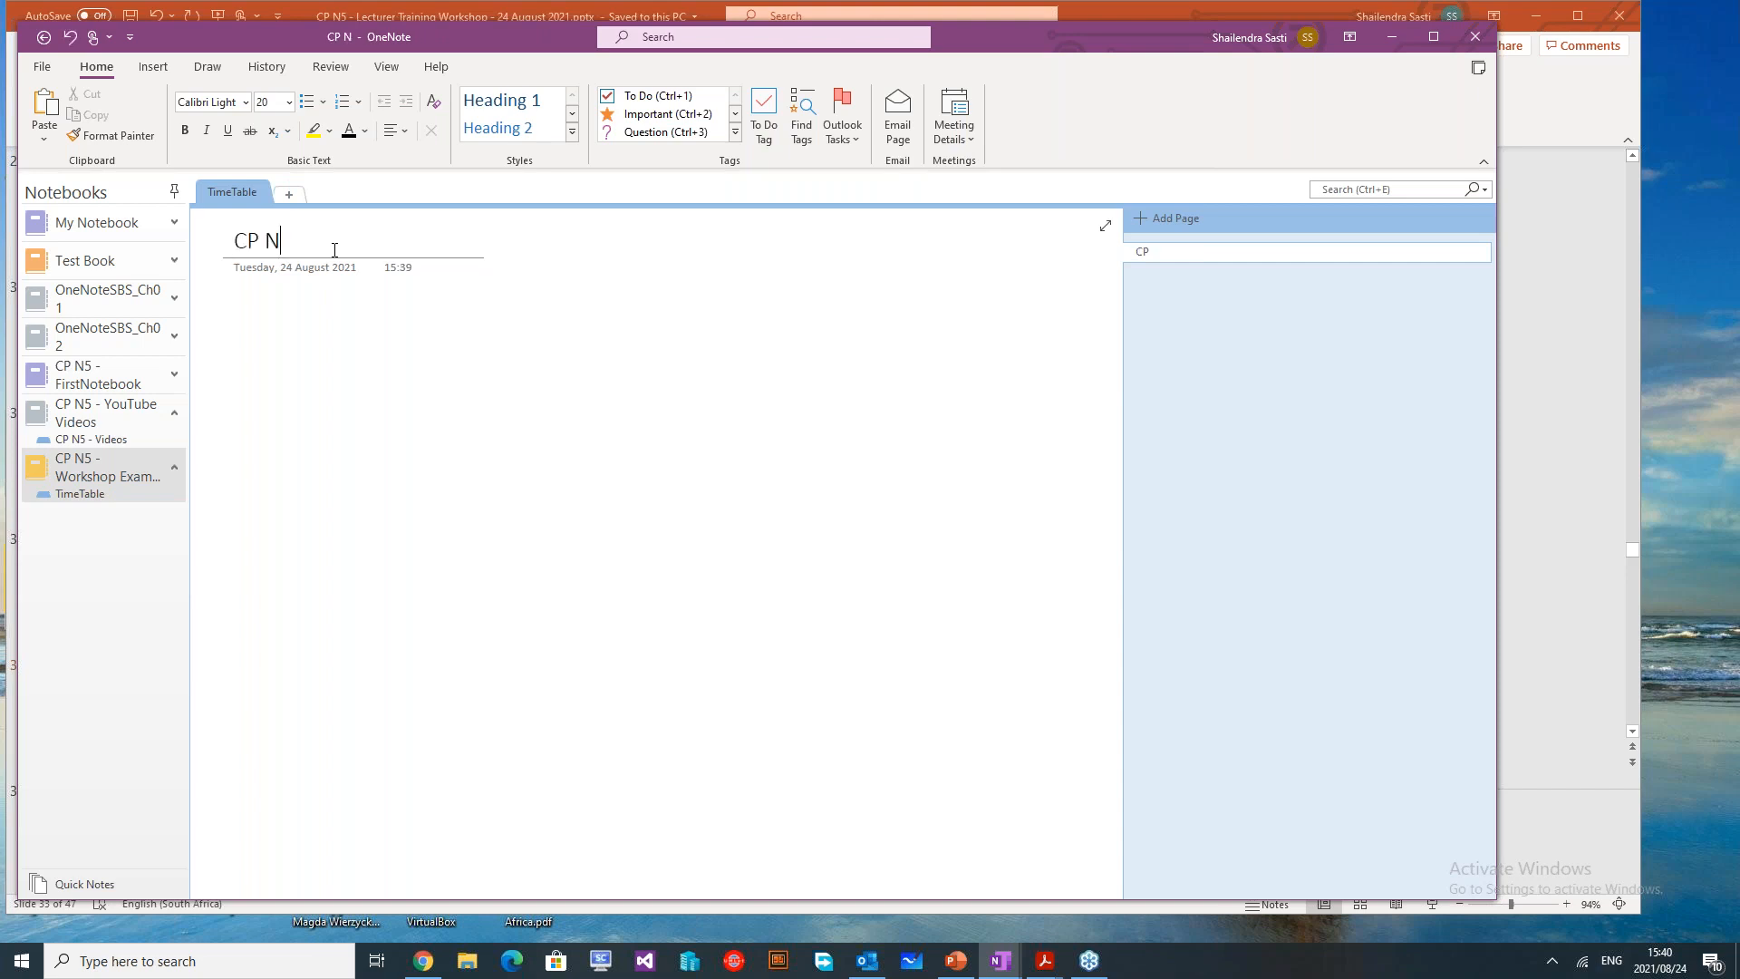
{"action": "type", "text": "5 TT"}
{"action": "left_click", "coordinate": [355, 366]}
{"action": "left_click", "coordinate": [1150, 218]}
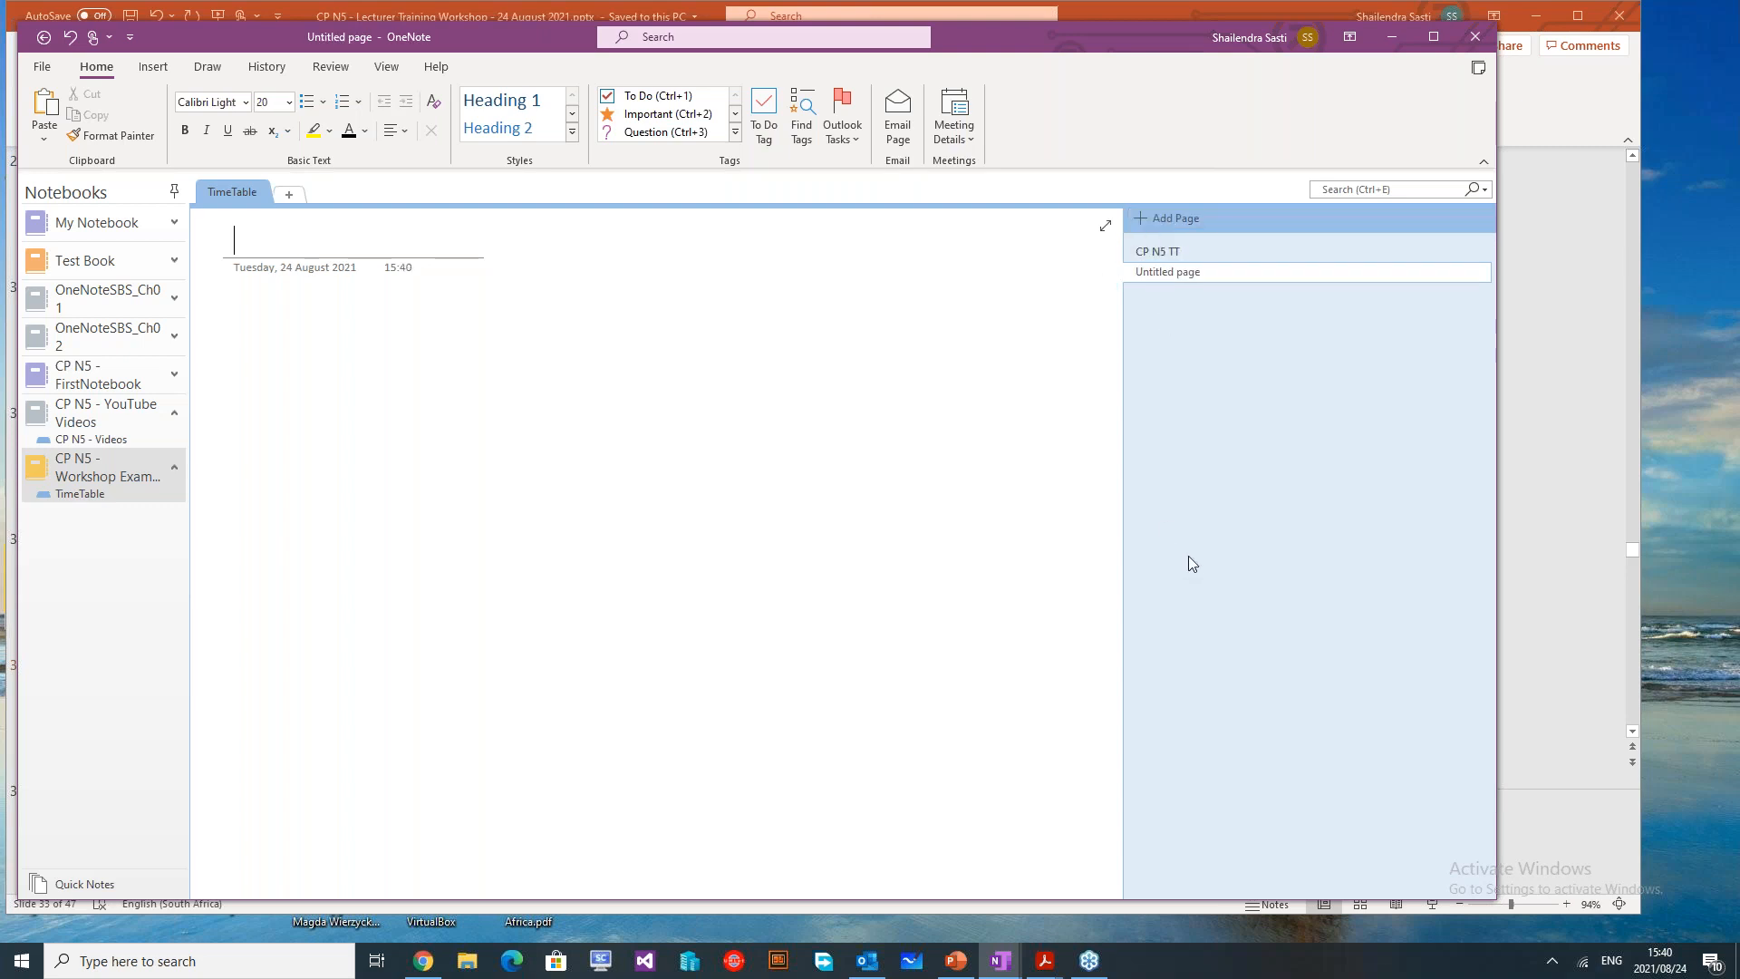
Rename the first page of the TimeTable section as "Week 1"
{"action": "right_click", "coordinate": [1208, 256]}
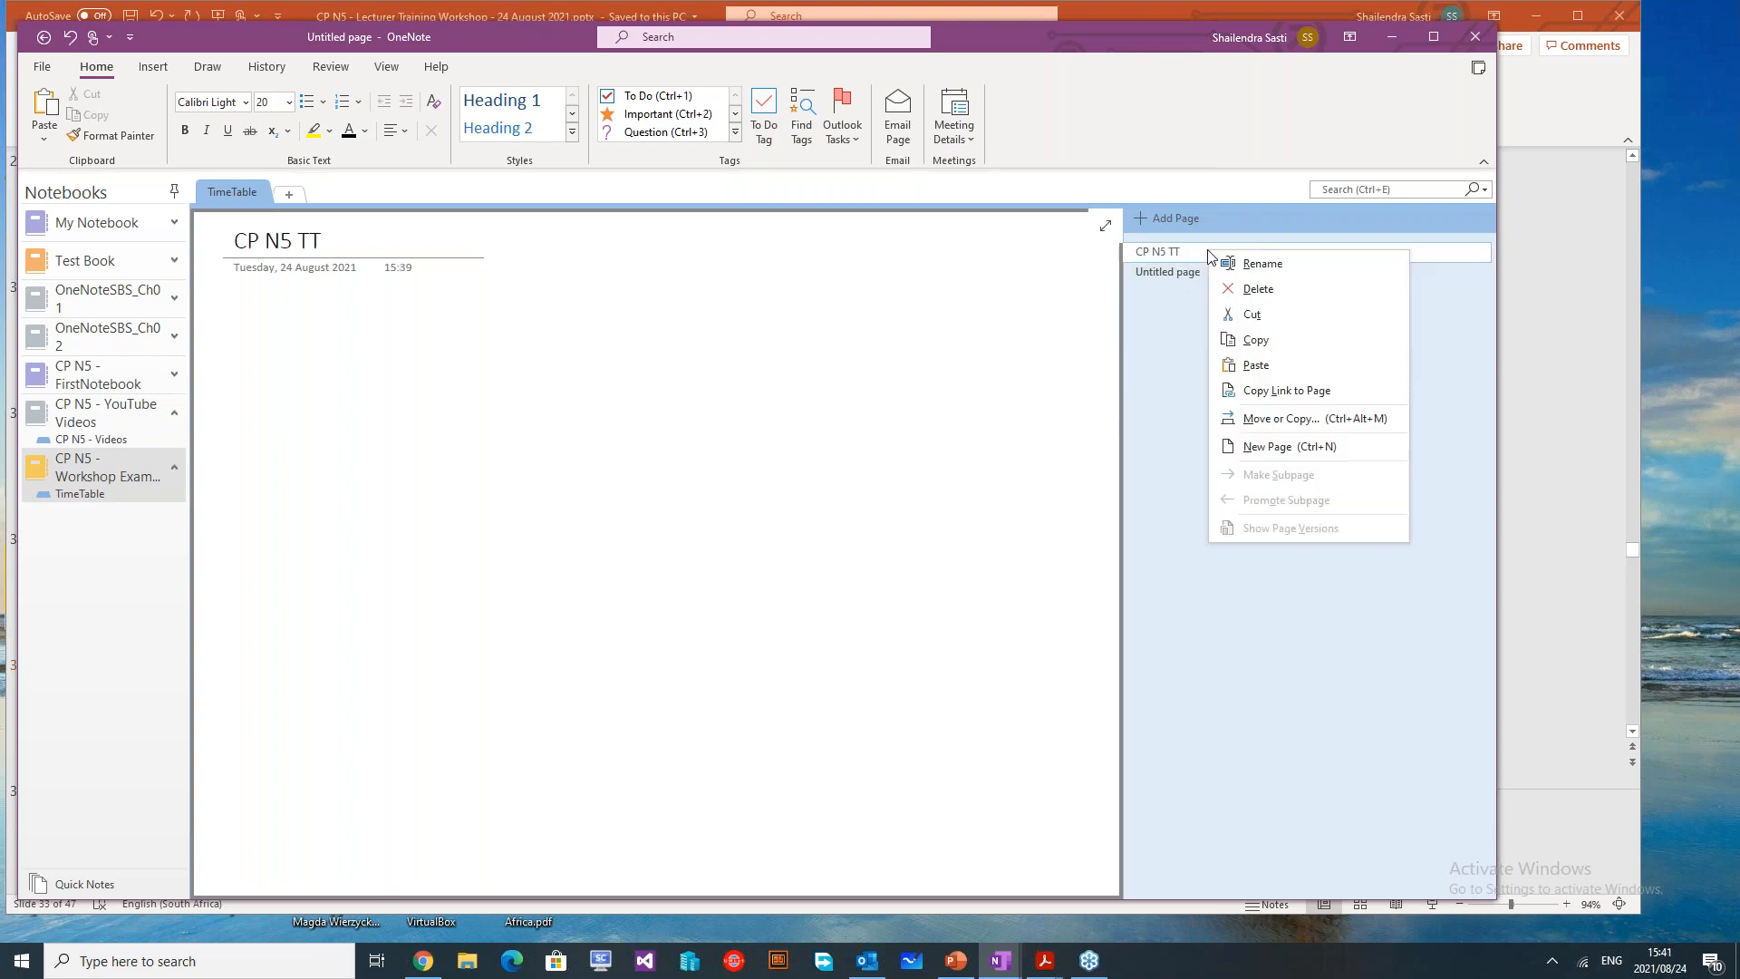
{"action": "left_click", "coordinate": [1272, 262]}
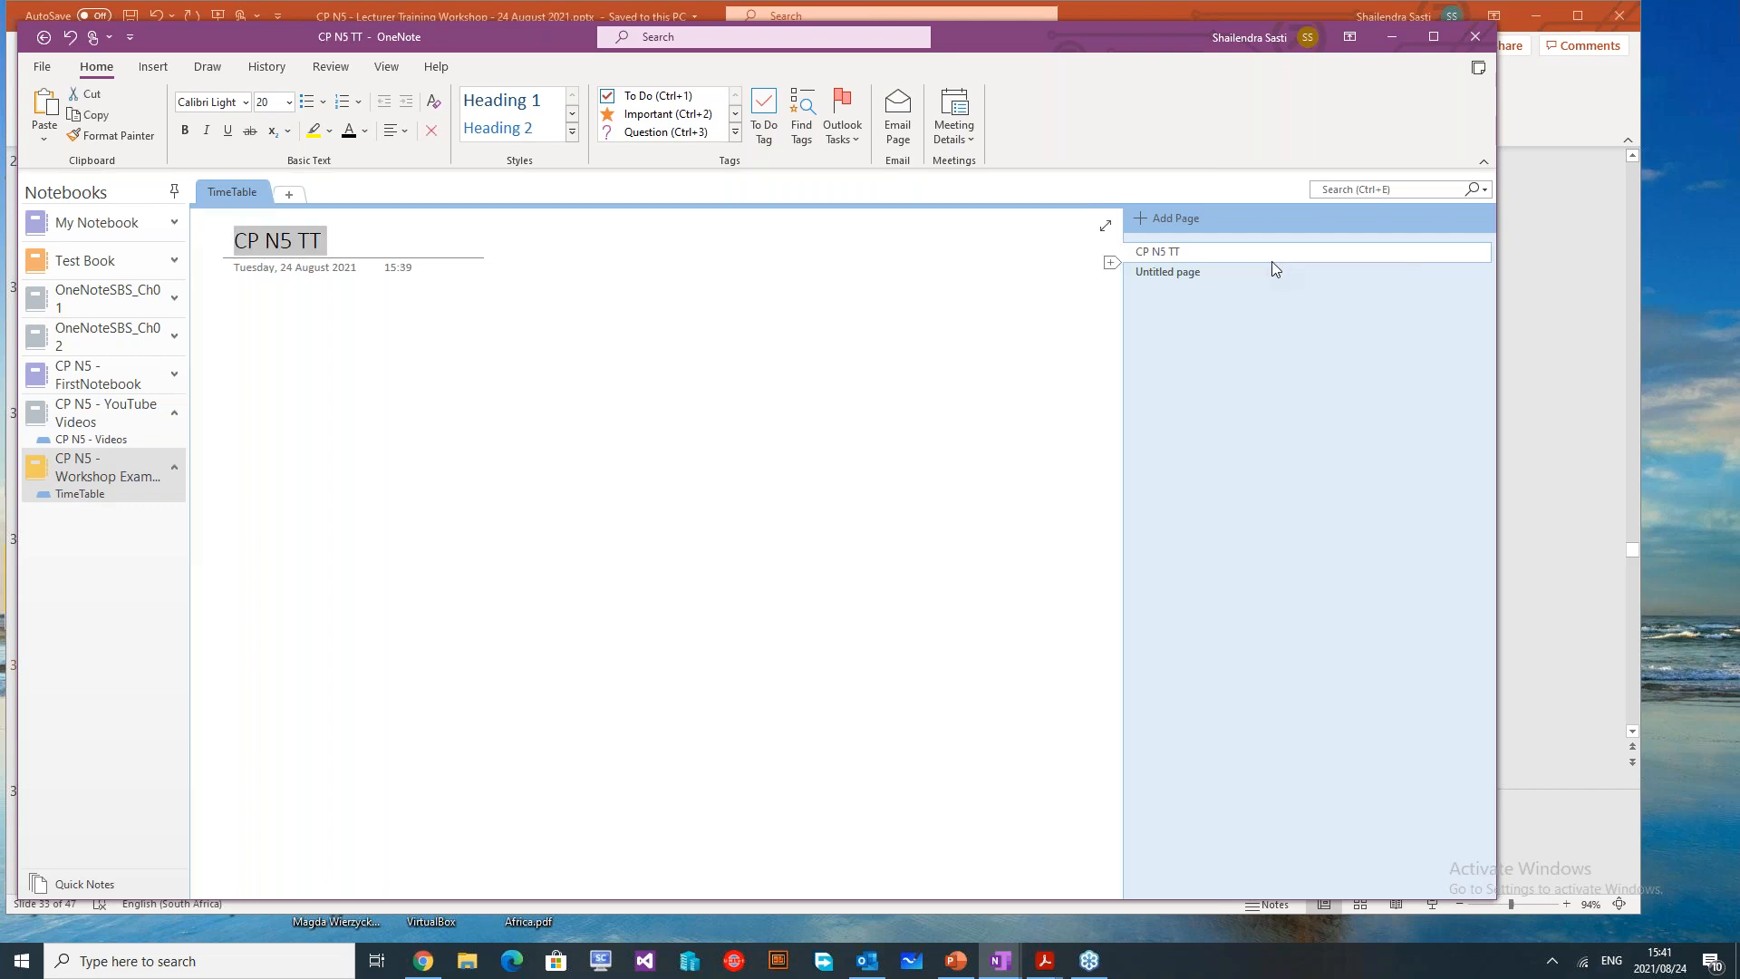
{"action": "type", "text": "Wee"}
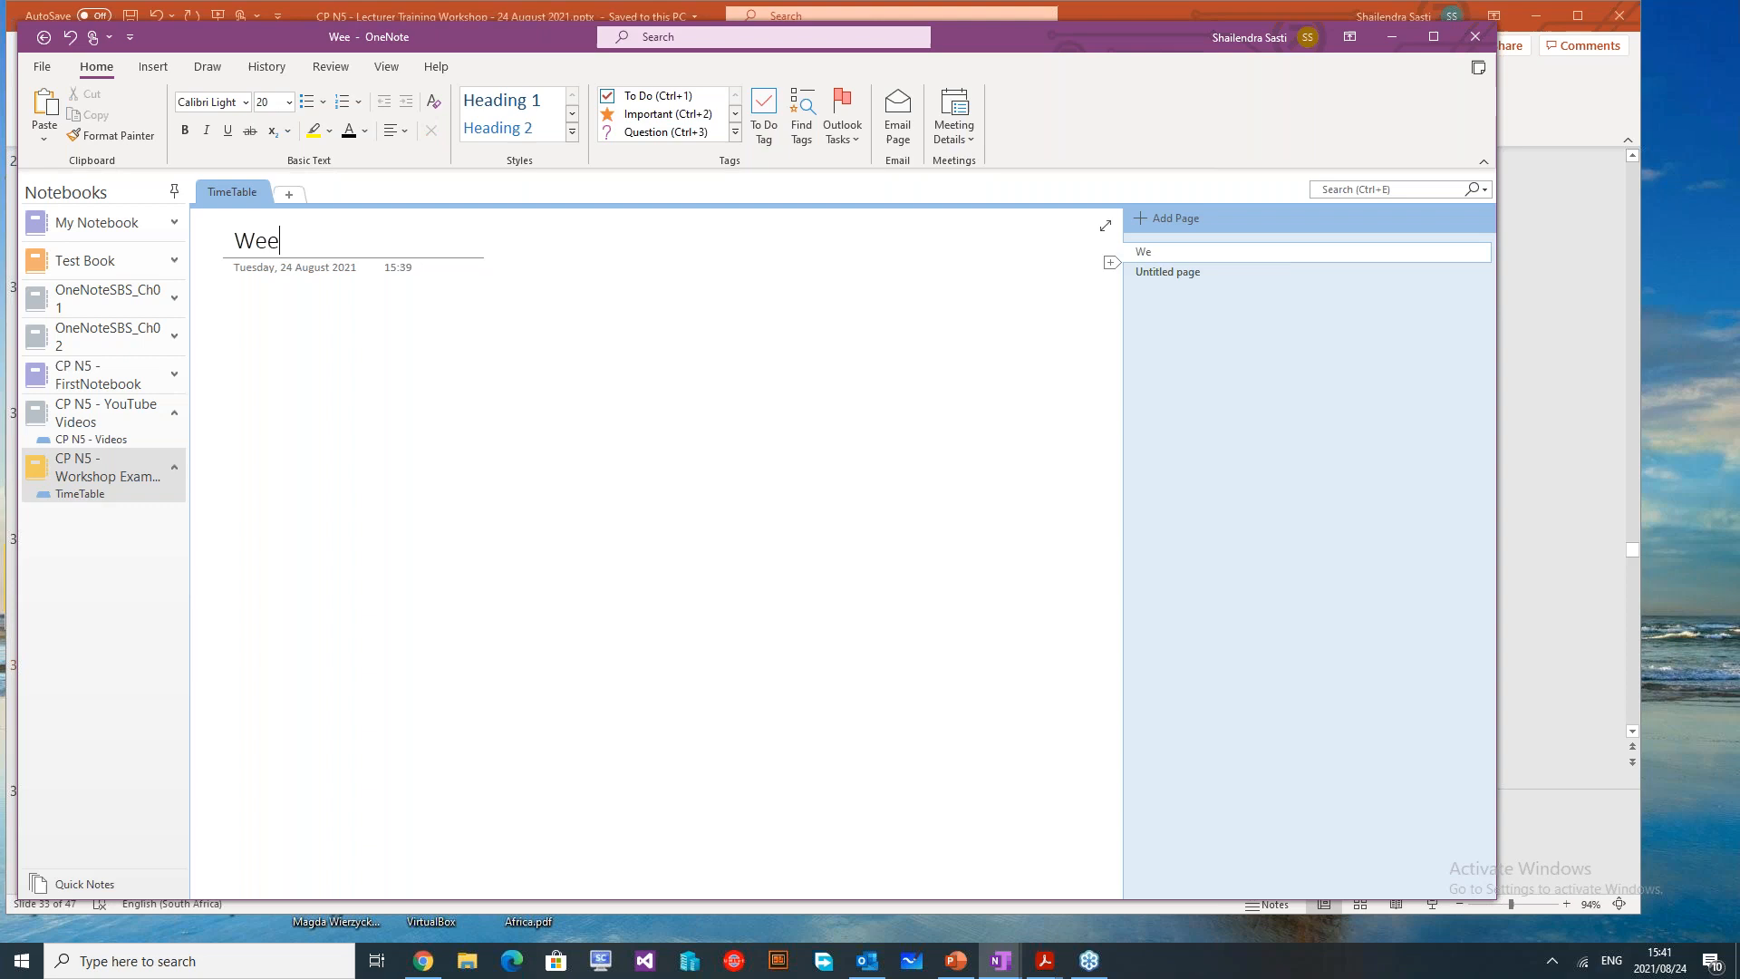
{"action": "type", "text": "ew"}
{"action": "key", "text": "BackSpace"}
{"action": "key", "text": "BackSpace"}
{"action": "type", "text": "k 1"}
{"action": "key", "text": "Return"}
Add a note container reading "This is a container for your notes" and place it below and right of the page title
{"action": "type", "text": "Thius"}
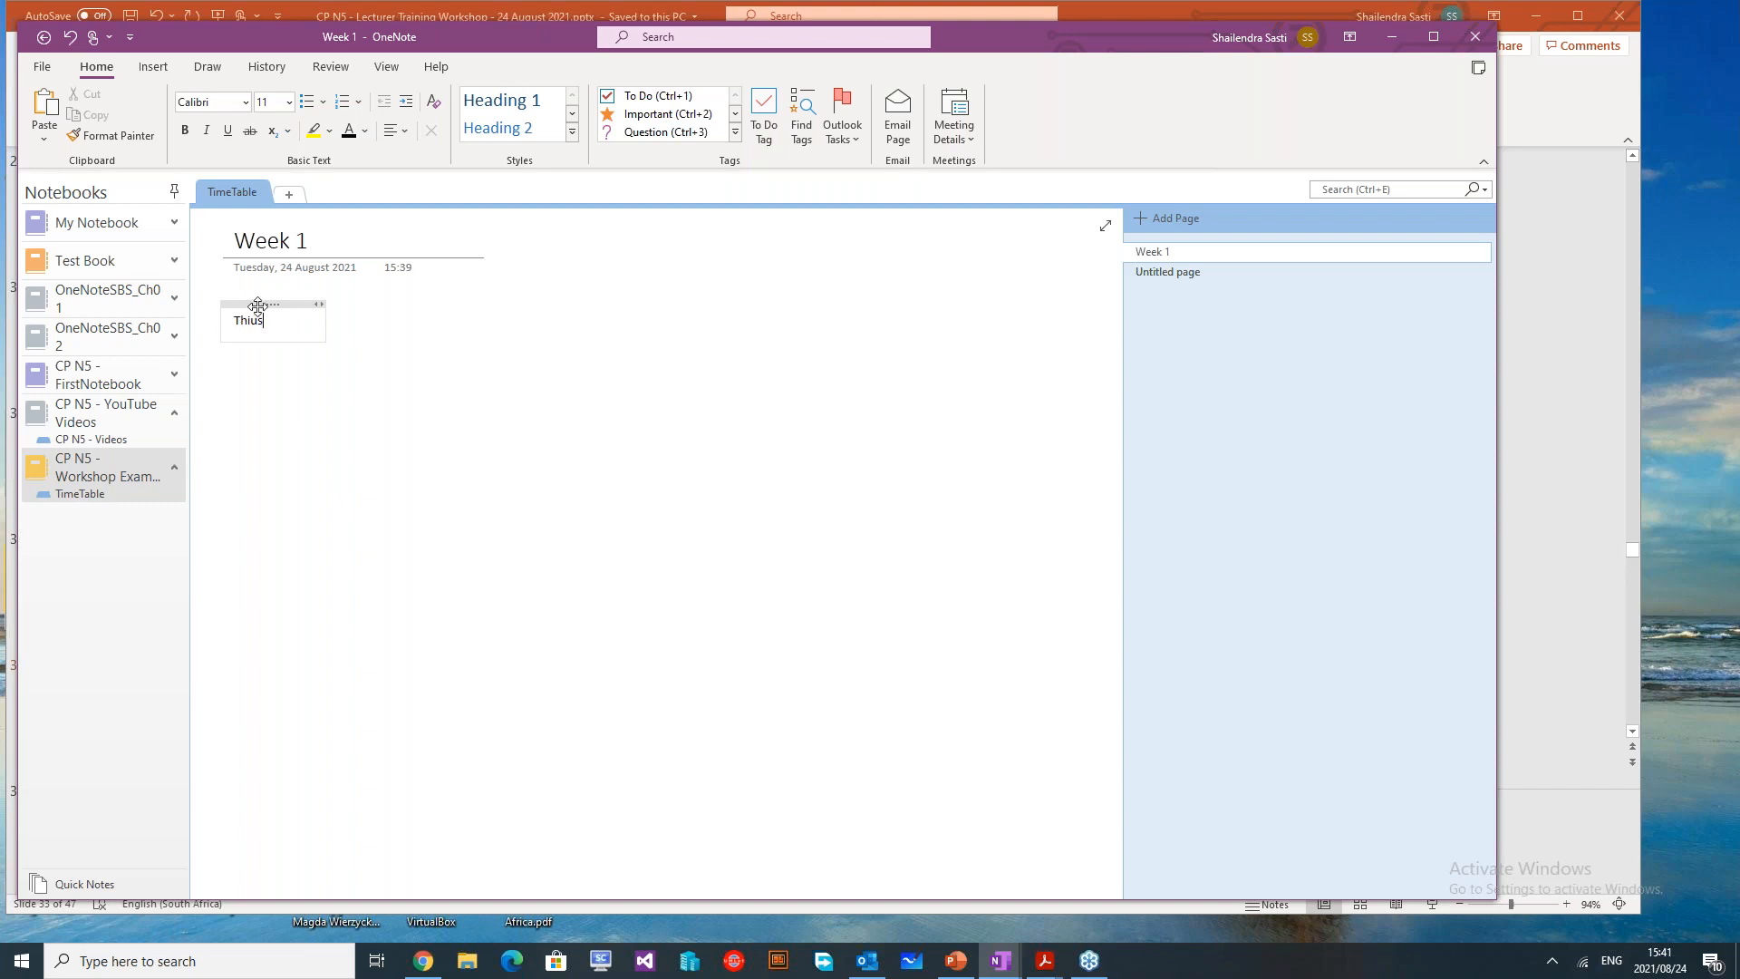
{"action": "left_click_drag", "start_coordinate": [297, 306], "coordinate": [406, 355]}
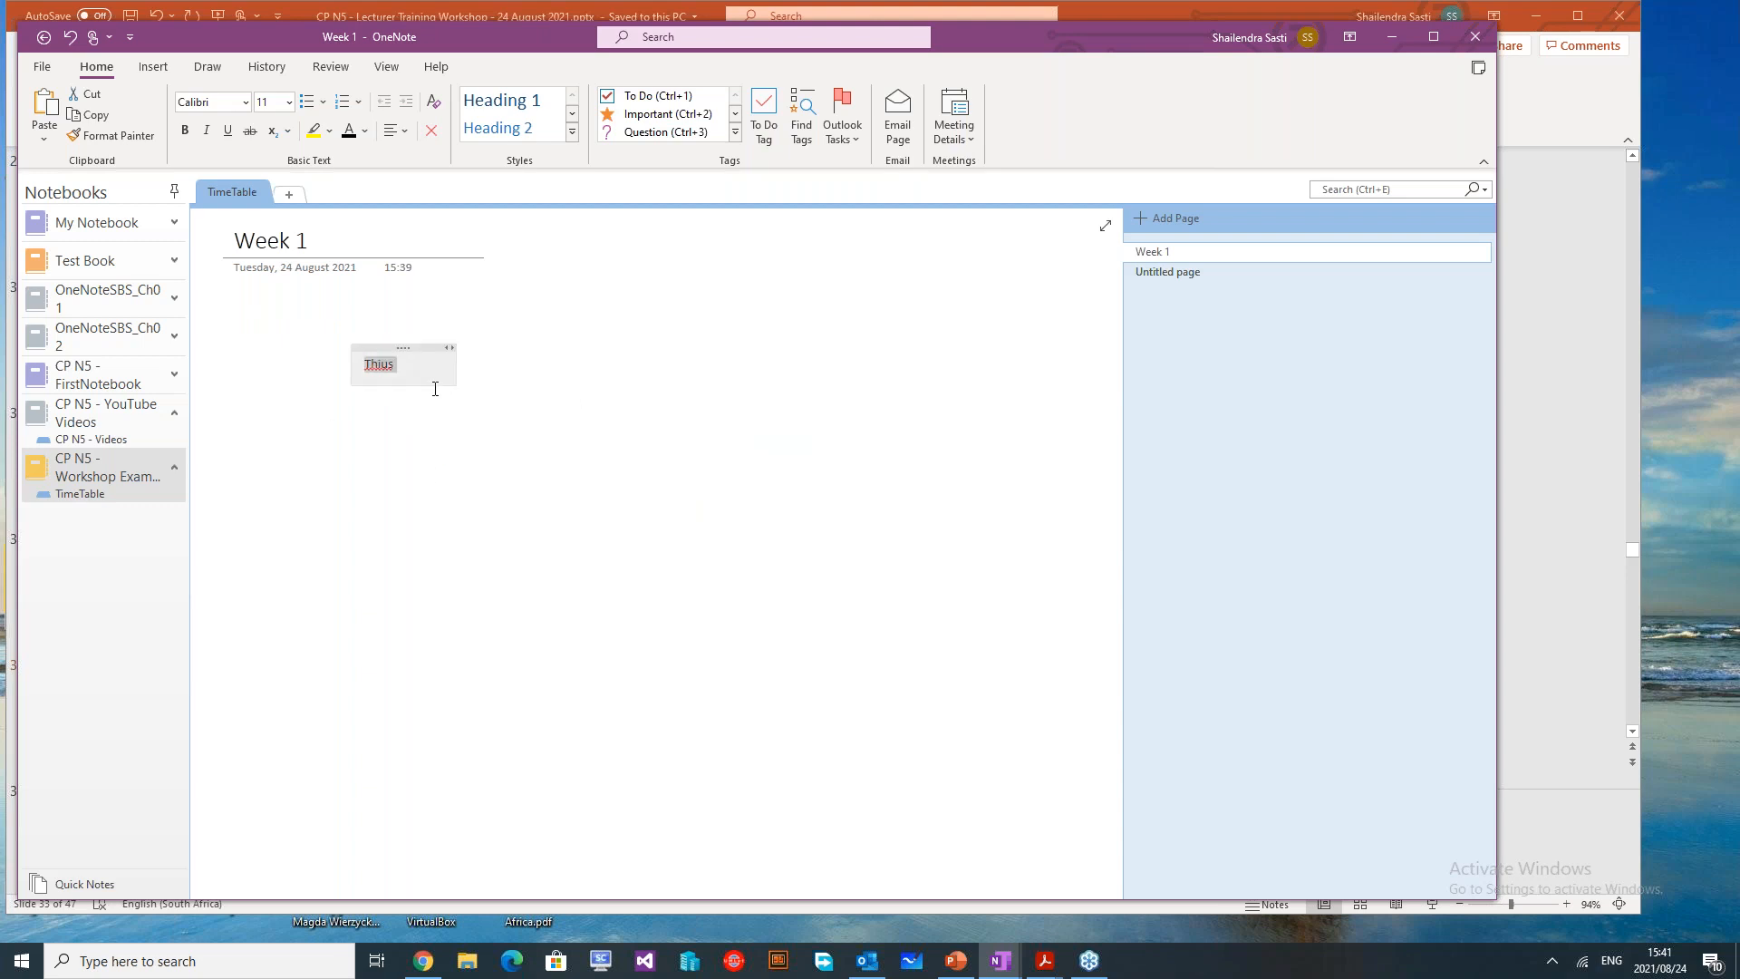
{"action": "left_click", "coordinate": [404, 365]}
{"action": "key", "text": "BackSpace"}
{"action": "key", "text": "BackSpace"}
{"action": "key", "text": "BackSpace"}
{"action": "type", "text": "is is a cont"}
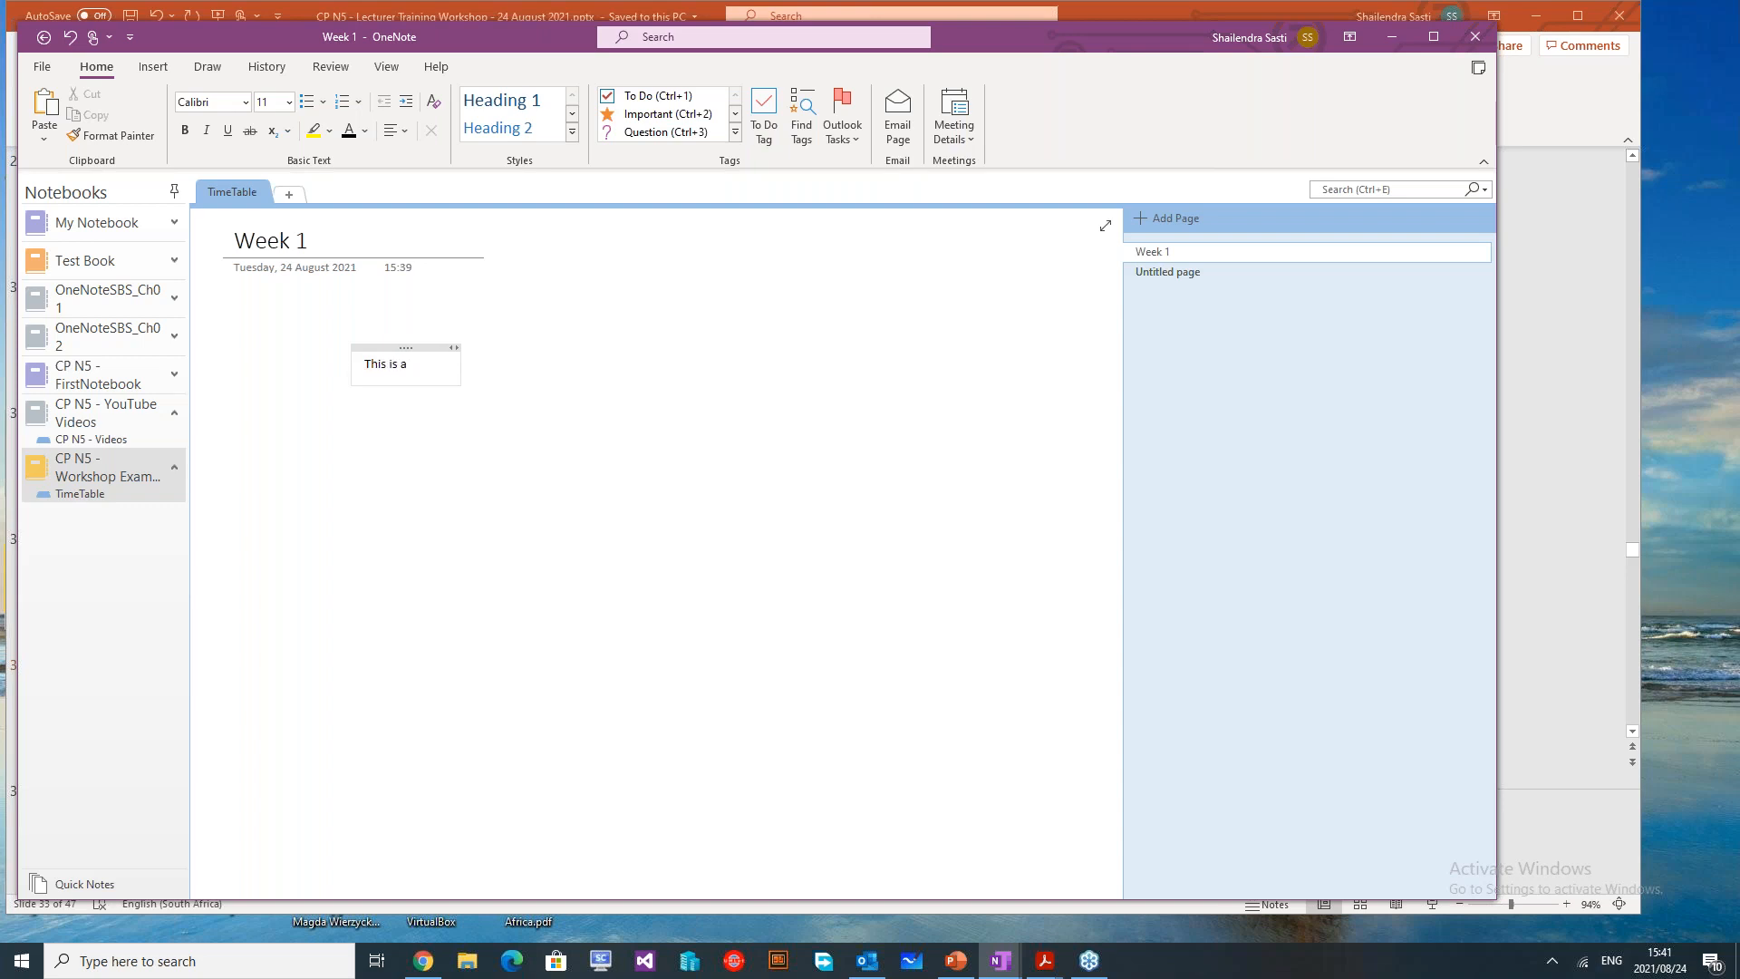
{"action": "type", "text": "ainer for your noted"}
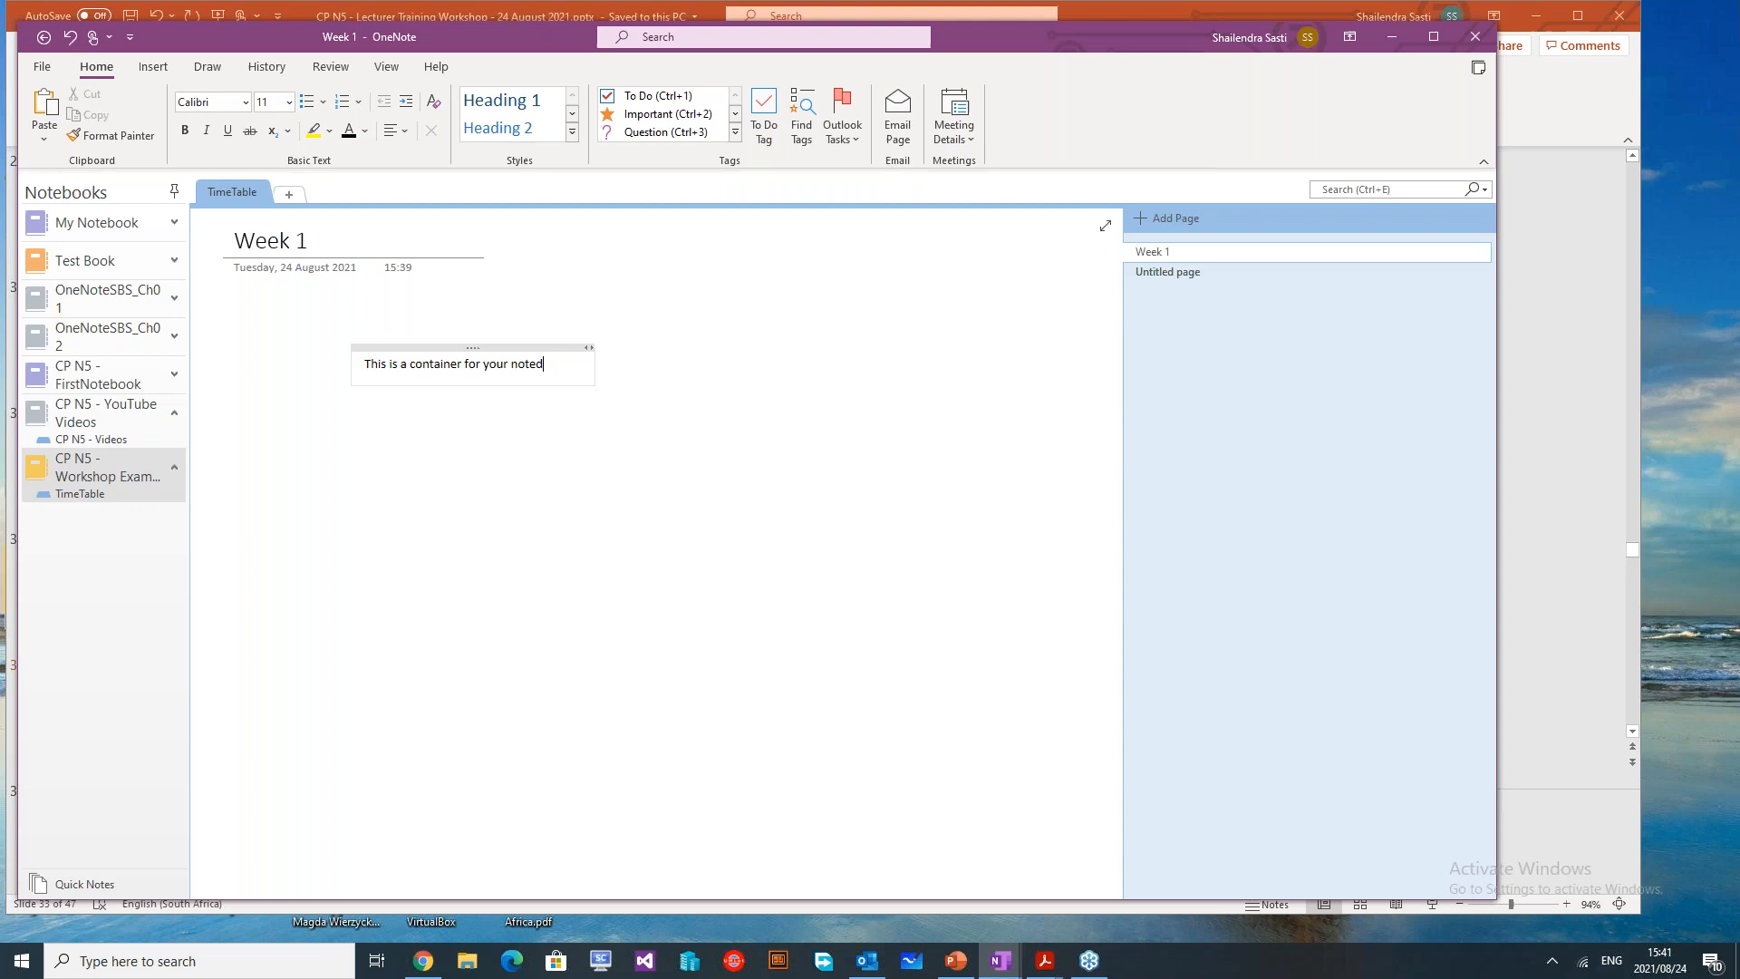
{"action": "key", "text": "BackSpace"}
{"action": "type", "text": "s"}
Lengthen the note container with seven blank lines and move it slightly up and to the left
{"action": "key", "text": "Return"}
{"action": "key", "text": "Return"}
{"action": "key", "text": "Return"}
{"action": "key", "text": "Return"}
{"action": "key", "text": "Return"}
{"action": "key", "text": "Return"}
{"action": "key", "text": "Return"}
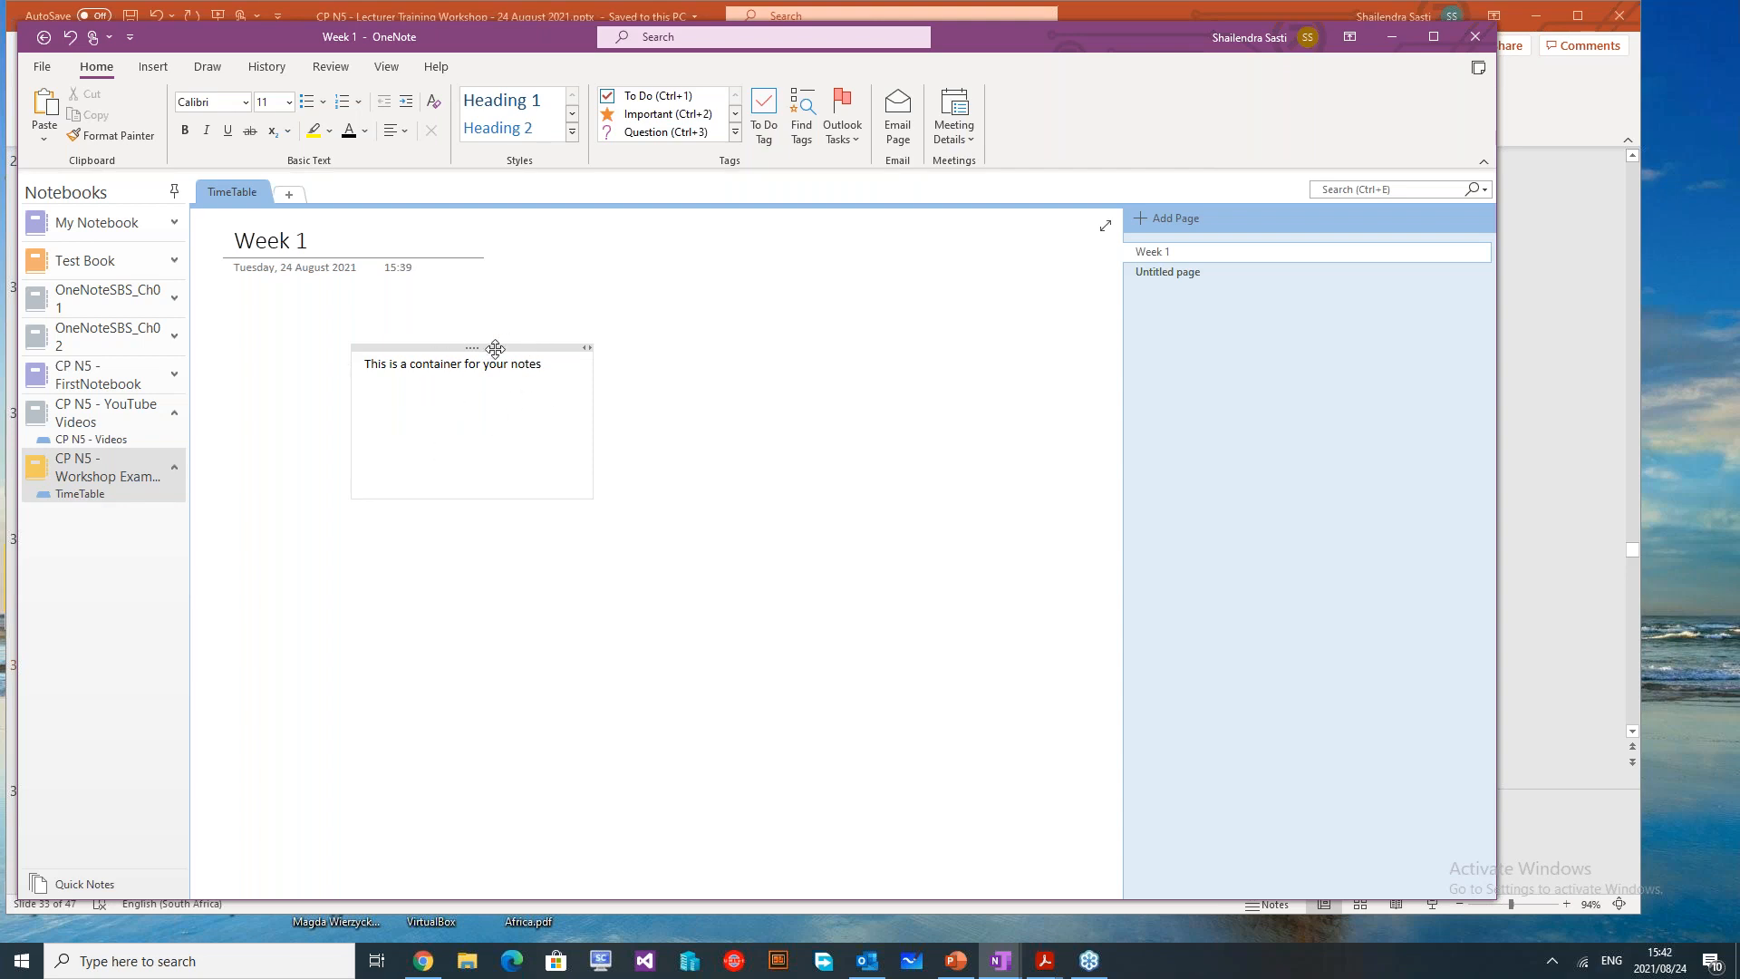
{"action": "left_click_drag", "start_coordinate": [533, 339], "coordinate": [476, 323]}
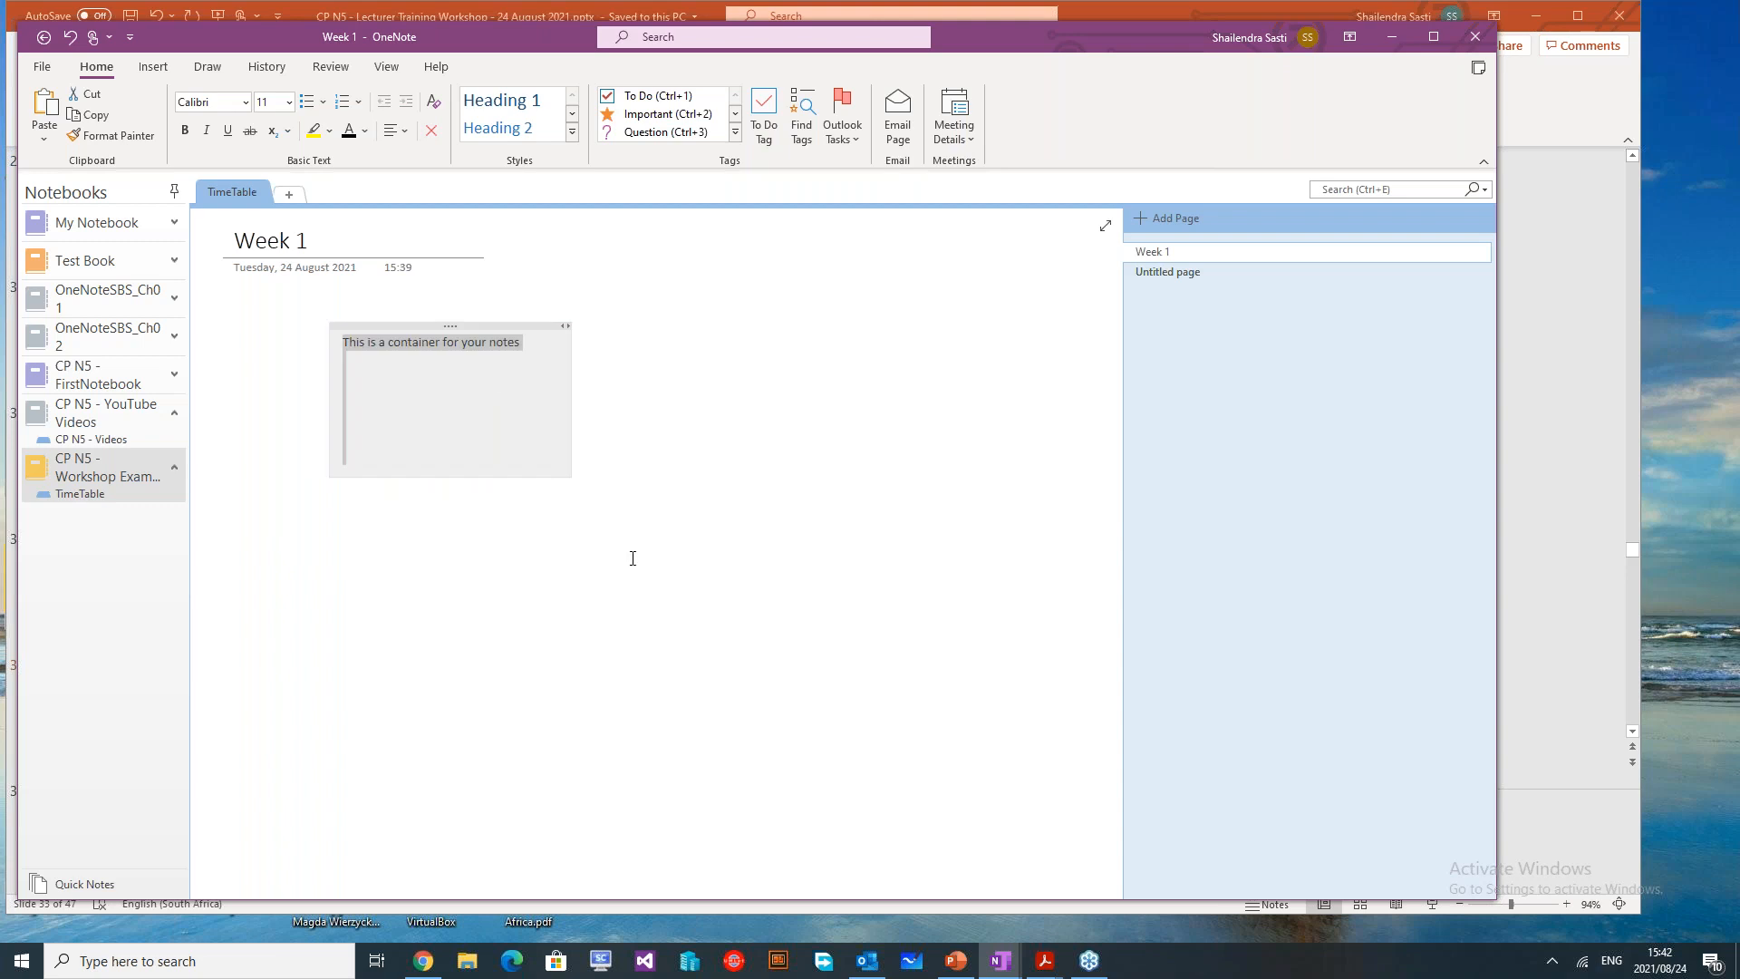
{"action": "left_click", "coordinate": [760, 581]}
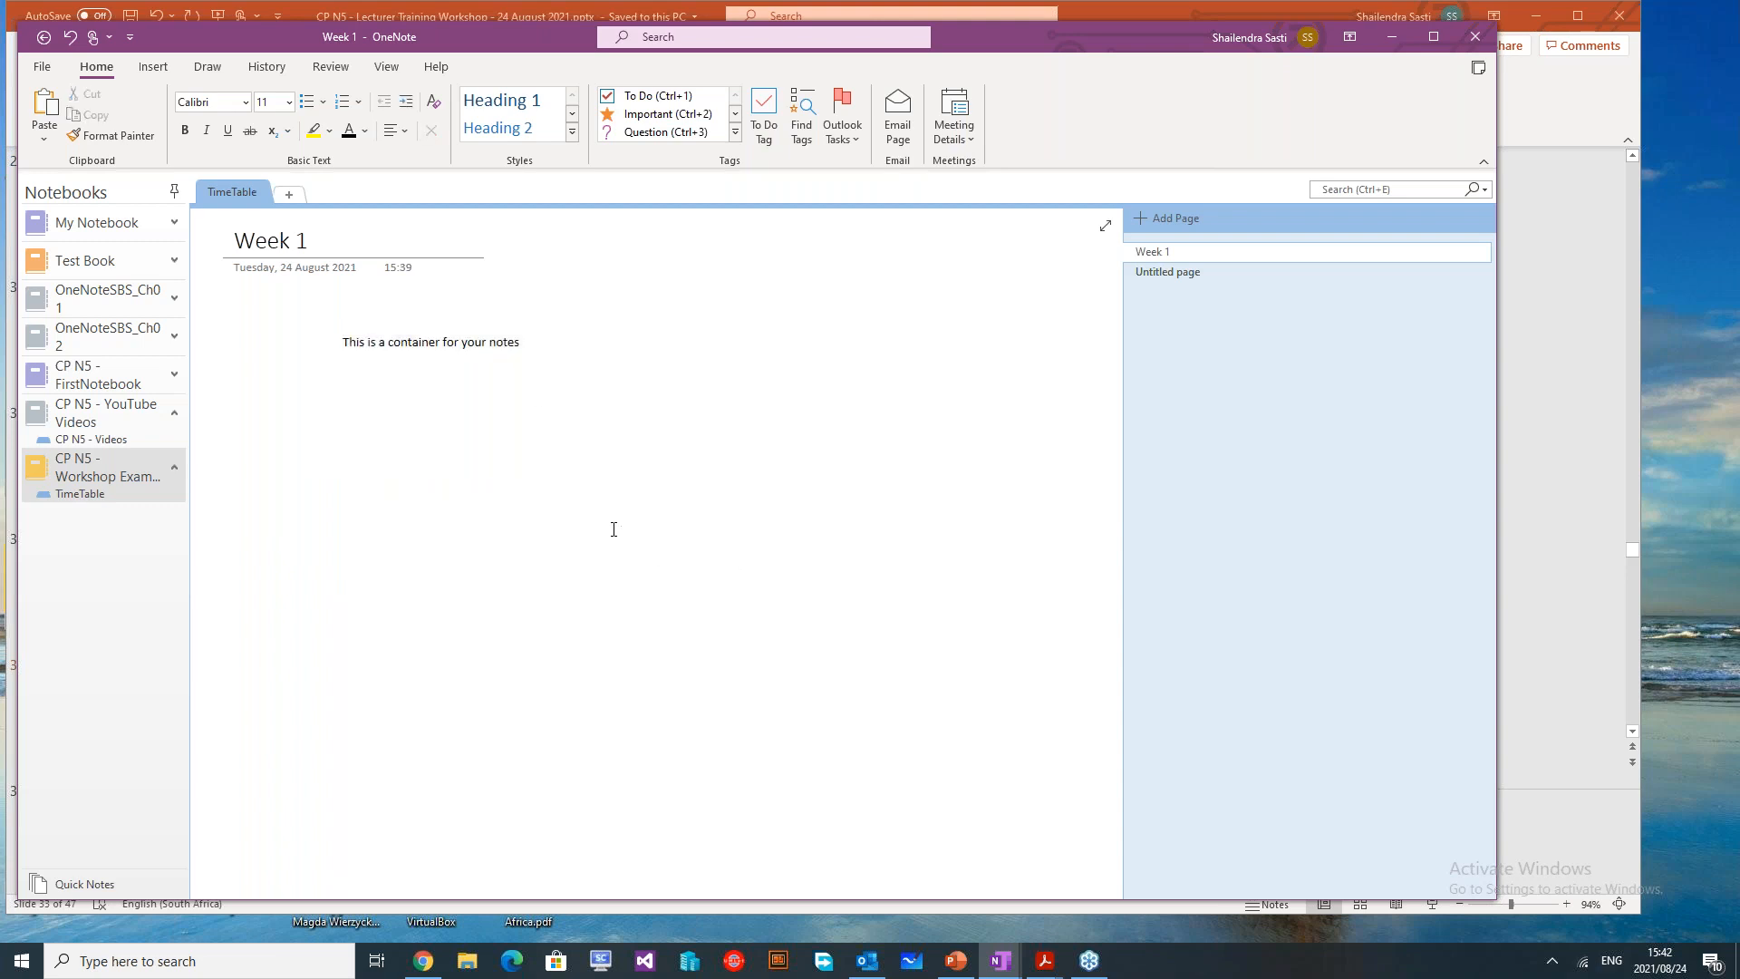
Enter sample text in a second container to the right of the note and delete it again
{"action": "left_click", "coordinate": [860, 423]}
{"action": "type", "text": "Odfghsa;lfh"}
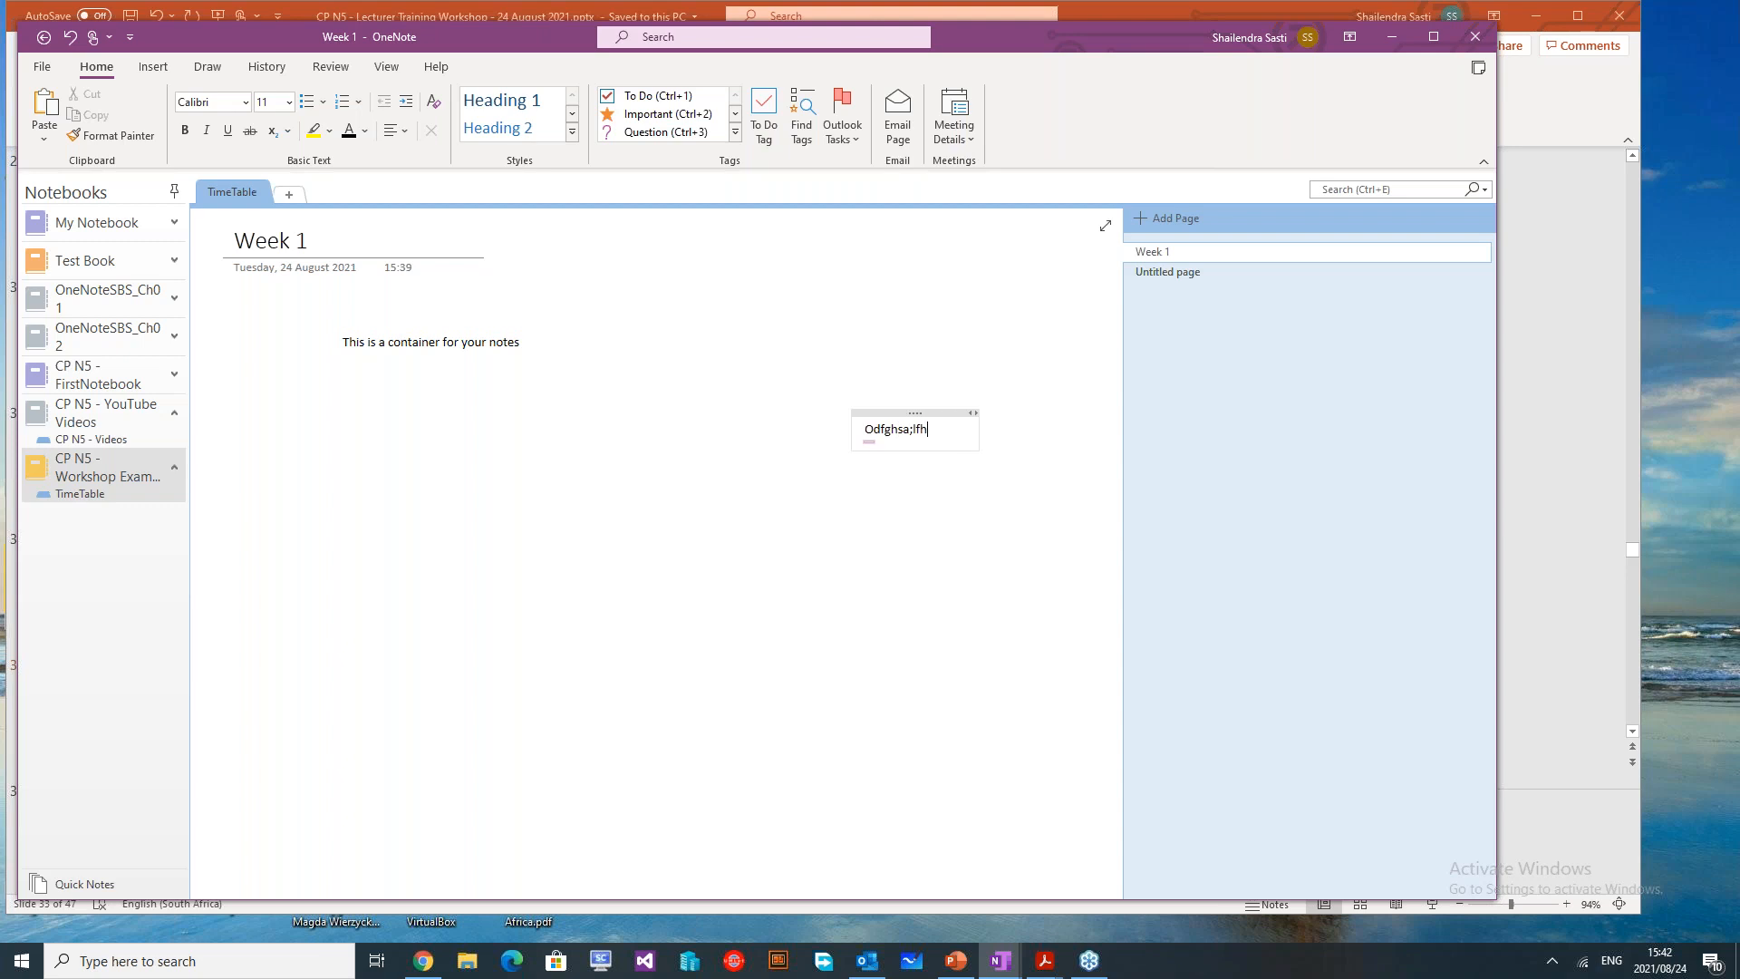
{"action": "key", "text": "BackSpace"}
{"action": "key", "text": "BackSpace"}
{"action": "key", "text": "BackSpace"}
{"action": "key", "text": "BackSpace"}
{"action": "key", "text": "BackSpace"}
{"action": "key", "text": "BackSpace"}
{"action": "key", "text": "BackSpace"}
{"action": "key", "text": "BackSpace"}
{"action": "key", "text": "BackSpace"}
{"action": "key", "text": "BackSpace"}
{"action": "key", "text": "BackSpace"}
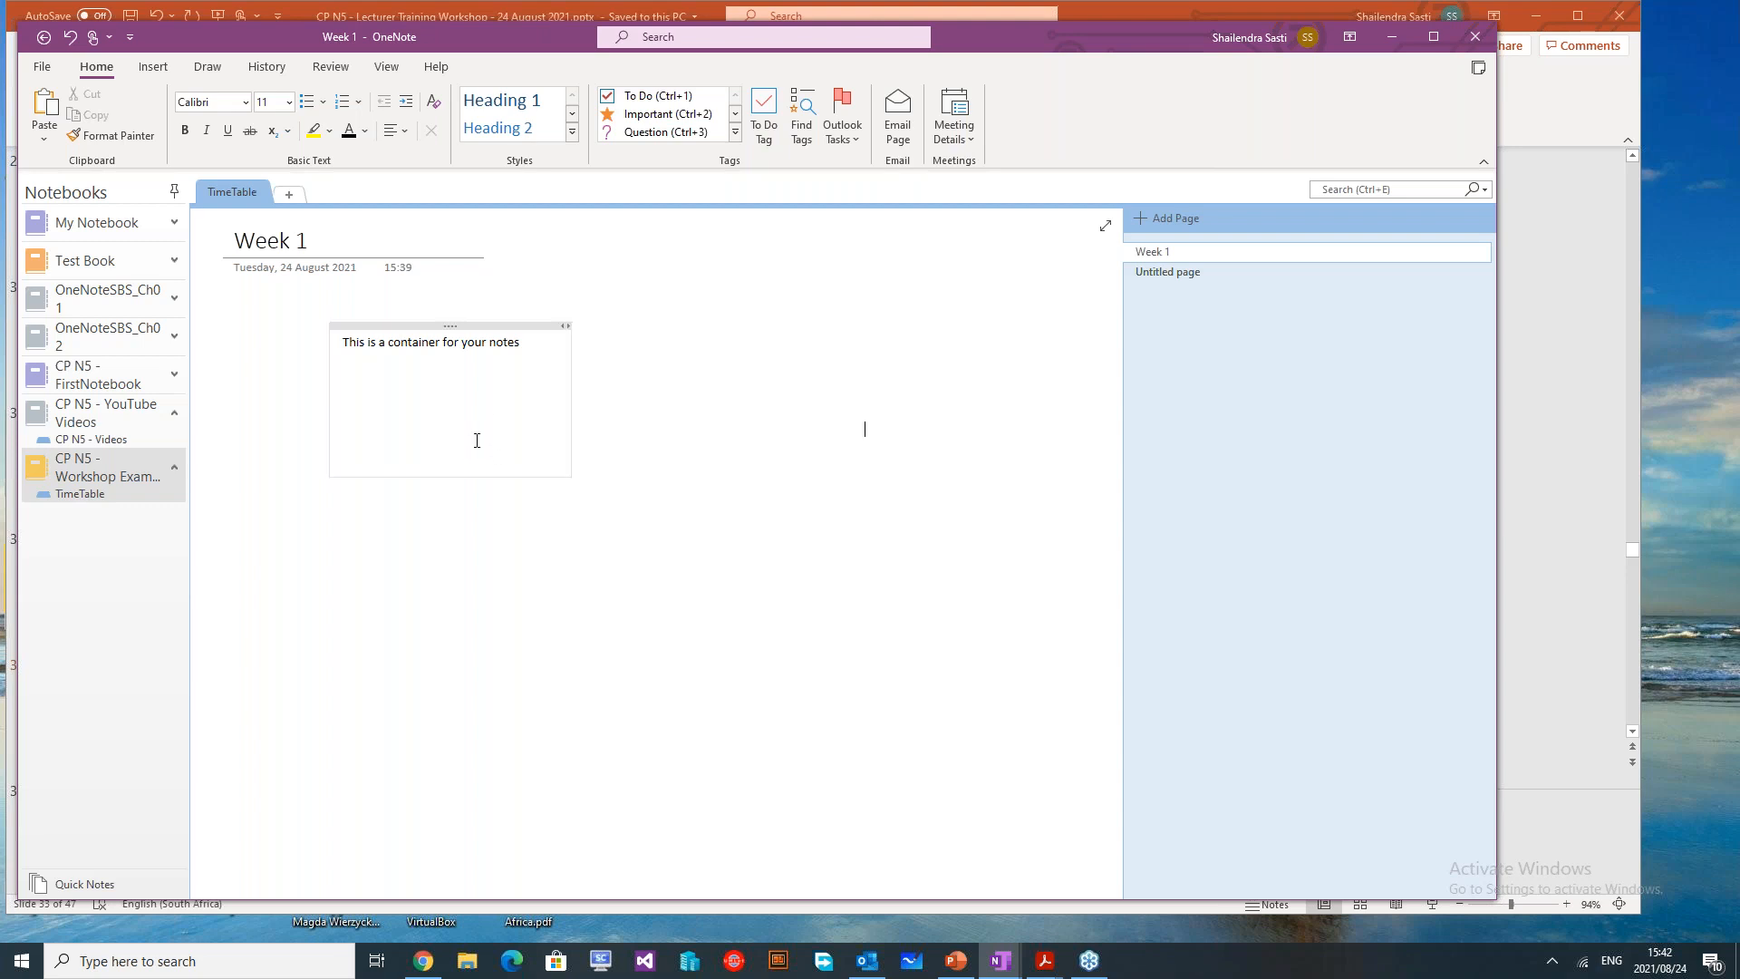
Insert a table with three columns and four rows beneath the text in the note container
{"action": "left_click", "coordinate": [417, 401]}
{"action": "left_click", "coordinate": [153, 68]}
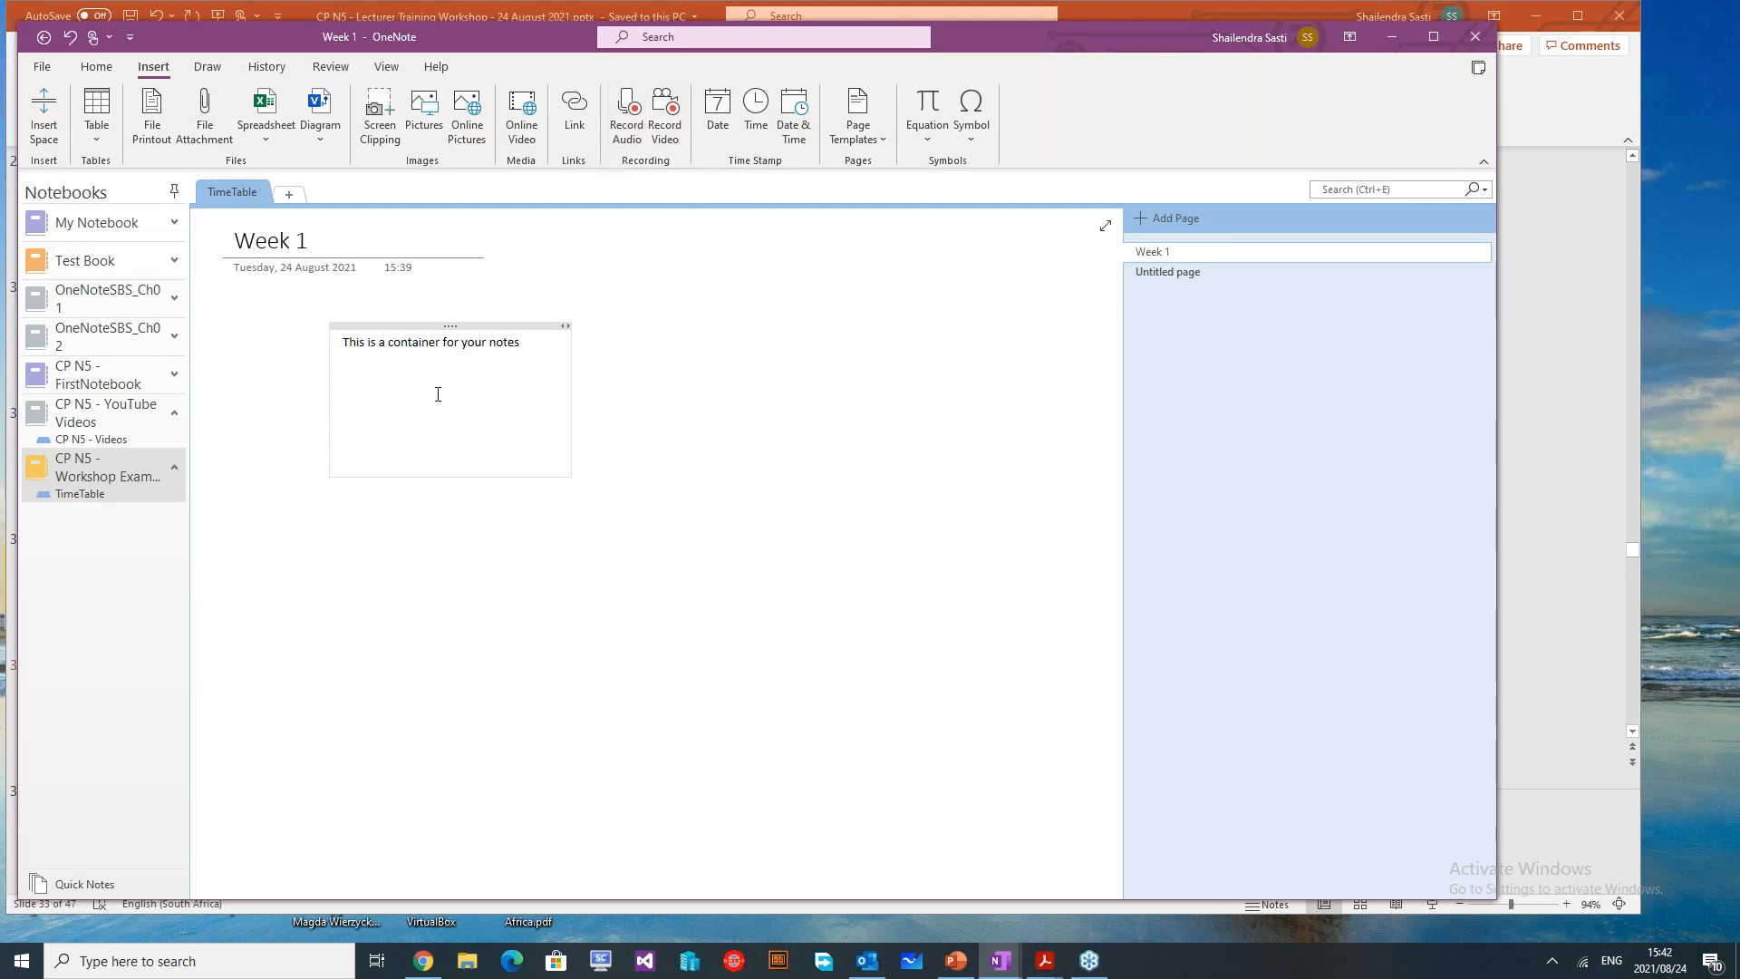
{"action": "left_click", "coordinate": [364, 379]}
{"action": "left_click", "coordinate": [101, 116]}
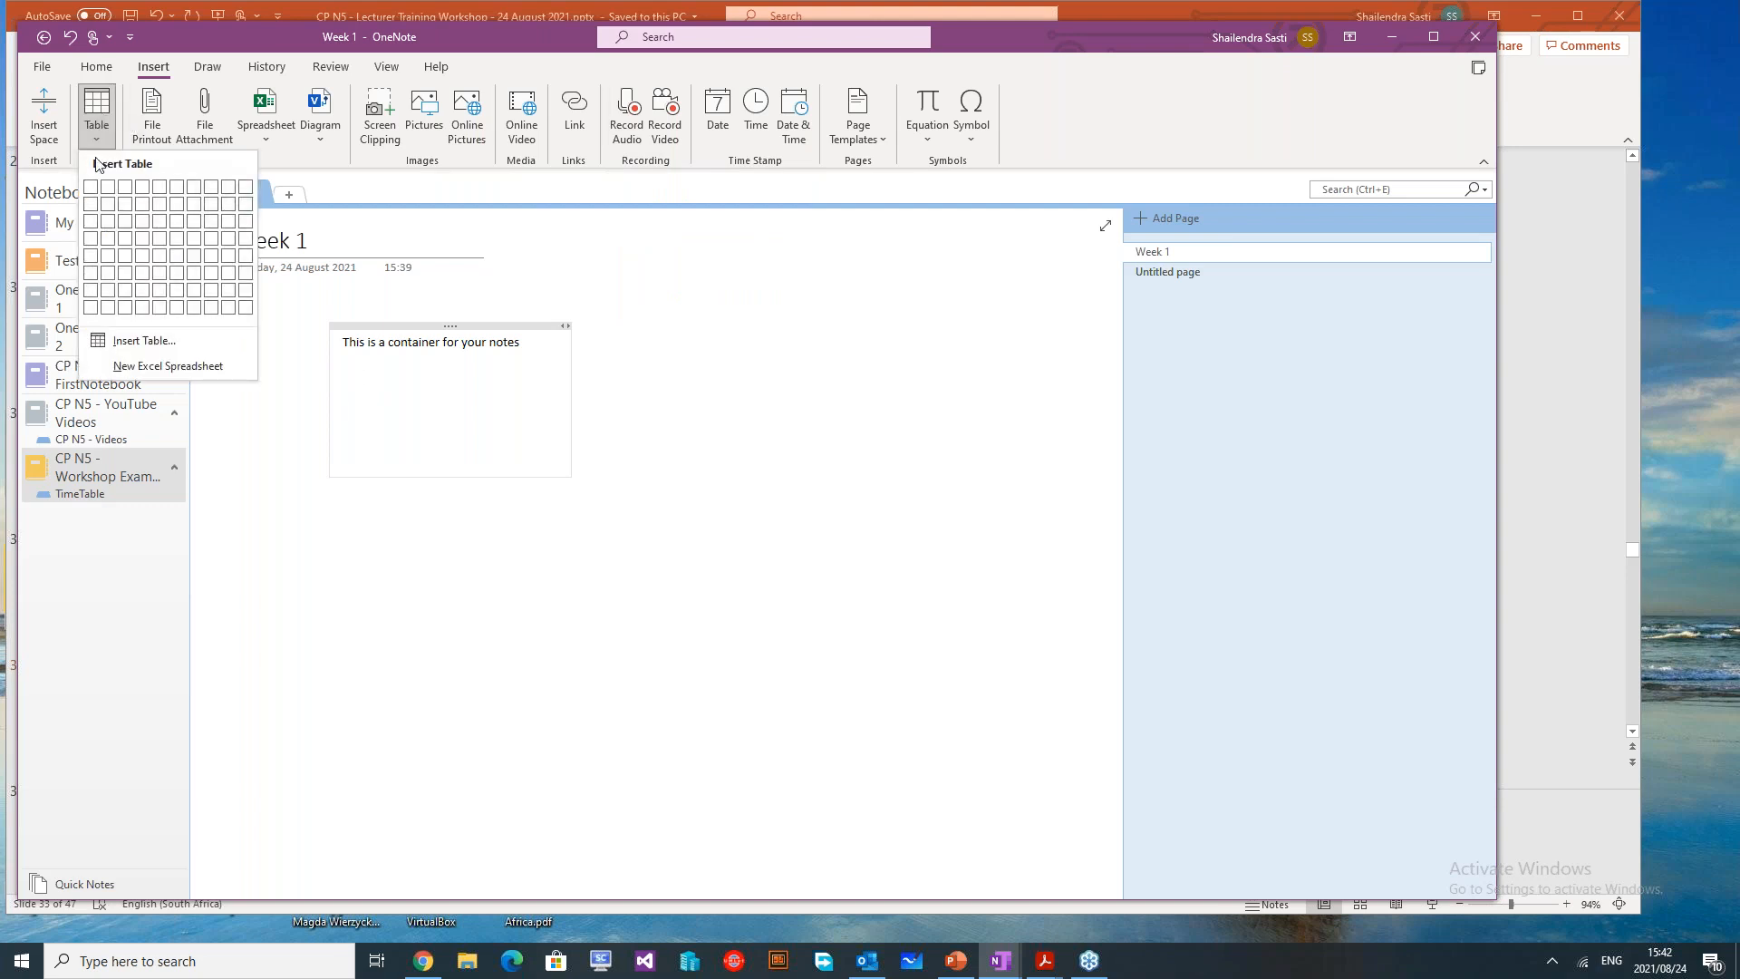
{"action": "left_click", "coordinate": [125, 243]}
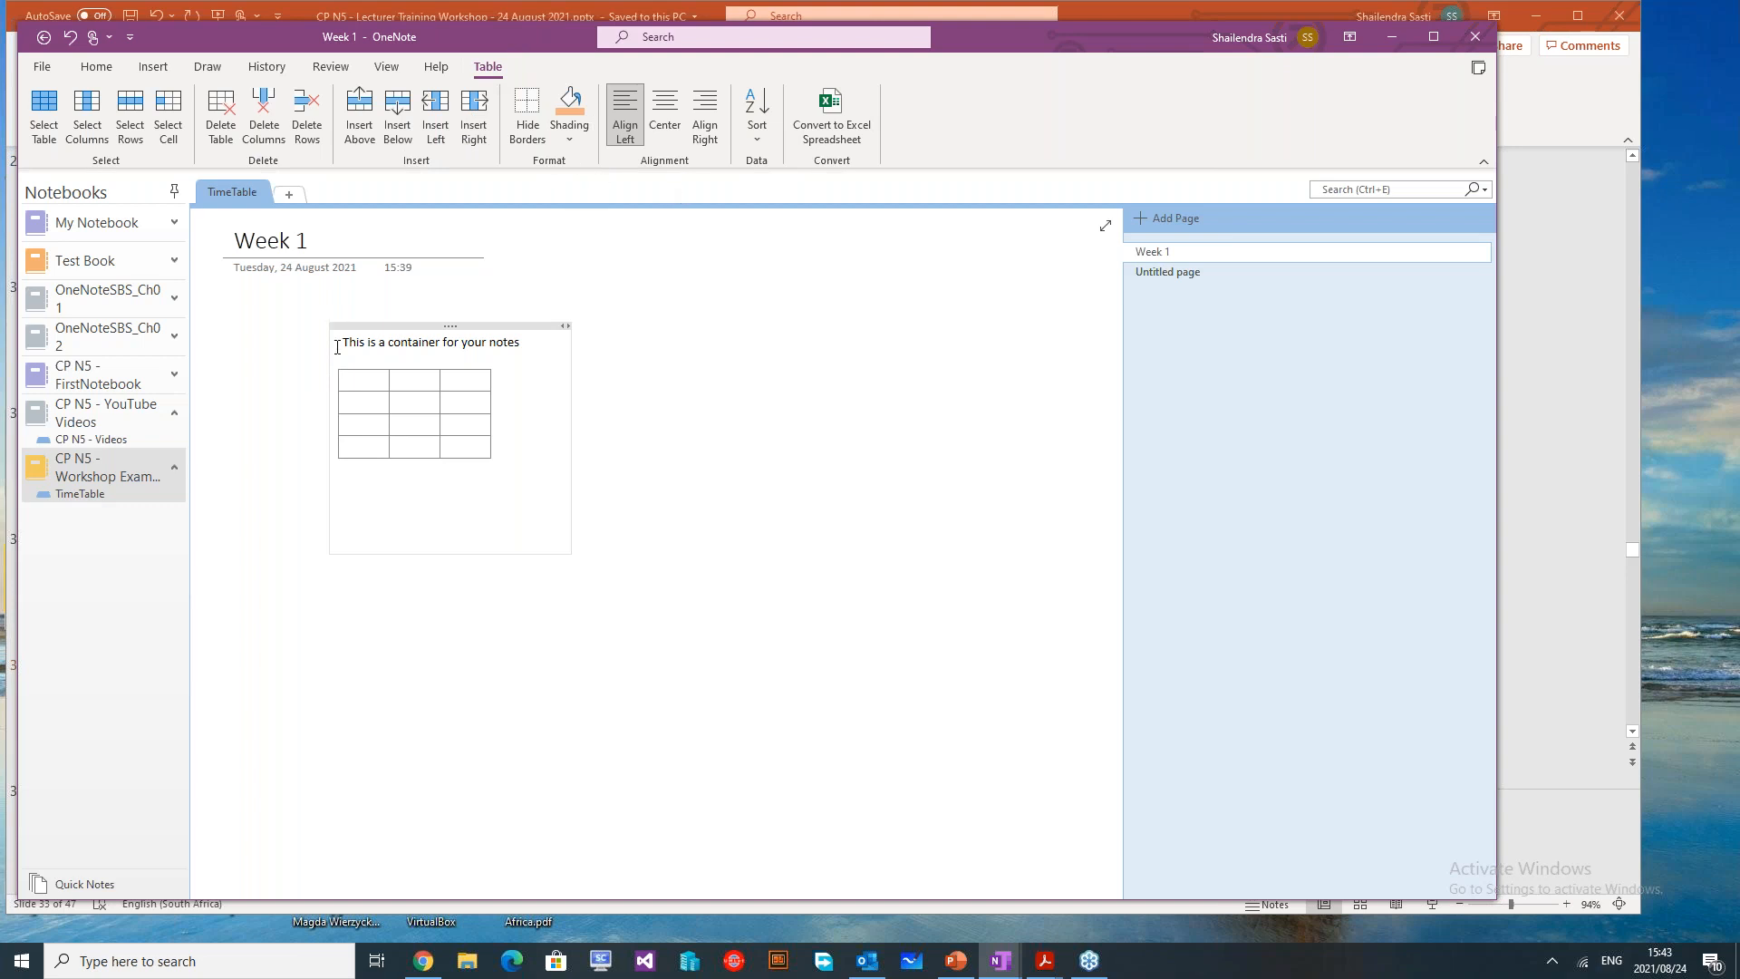
Shade the table's top row light blue
{"action": "left_click_drag", "start_coordinate": [341, 377], "coordinate": [457, 377]}
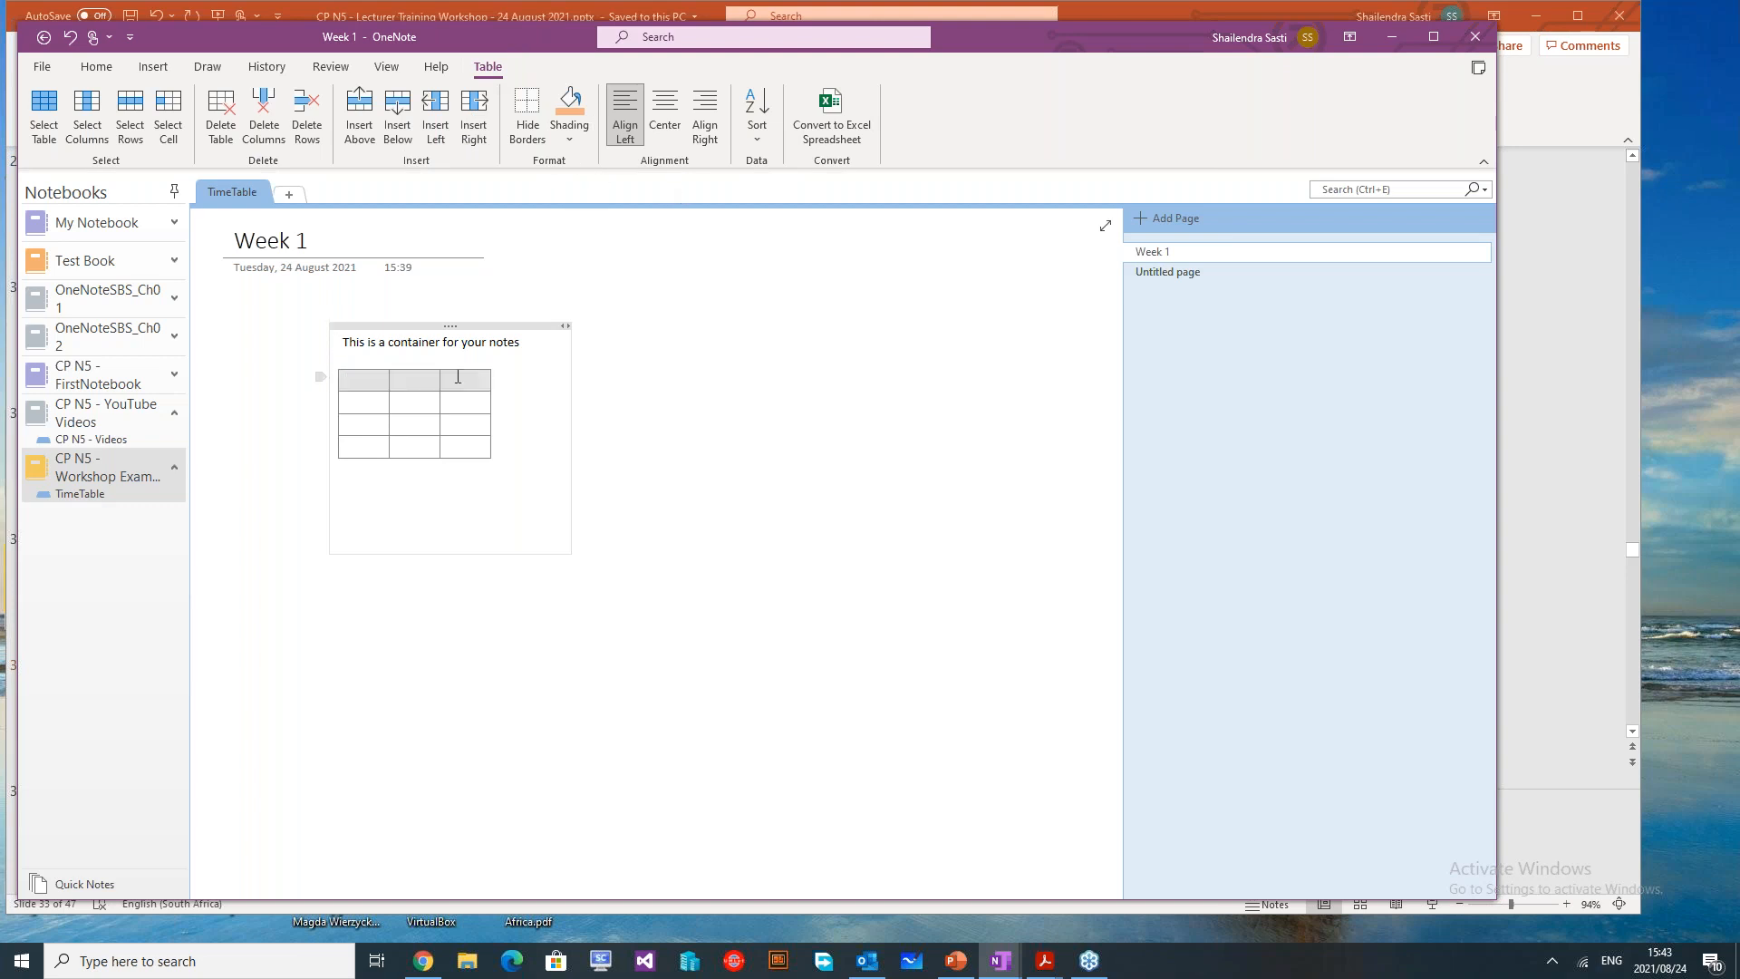
{"action": "left_click", "coordinate": [569, 144]}
{"action": "left_click", "coordinate": [619, 223]}
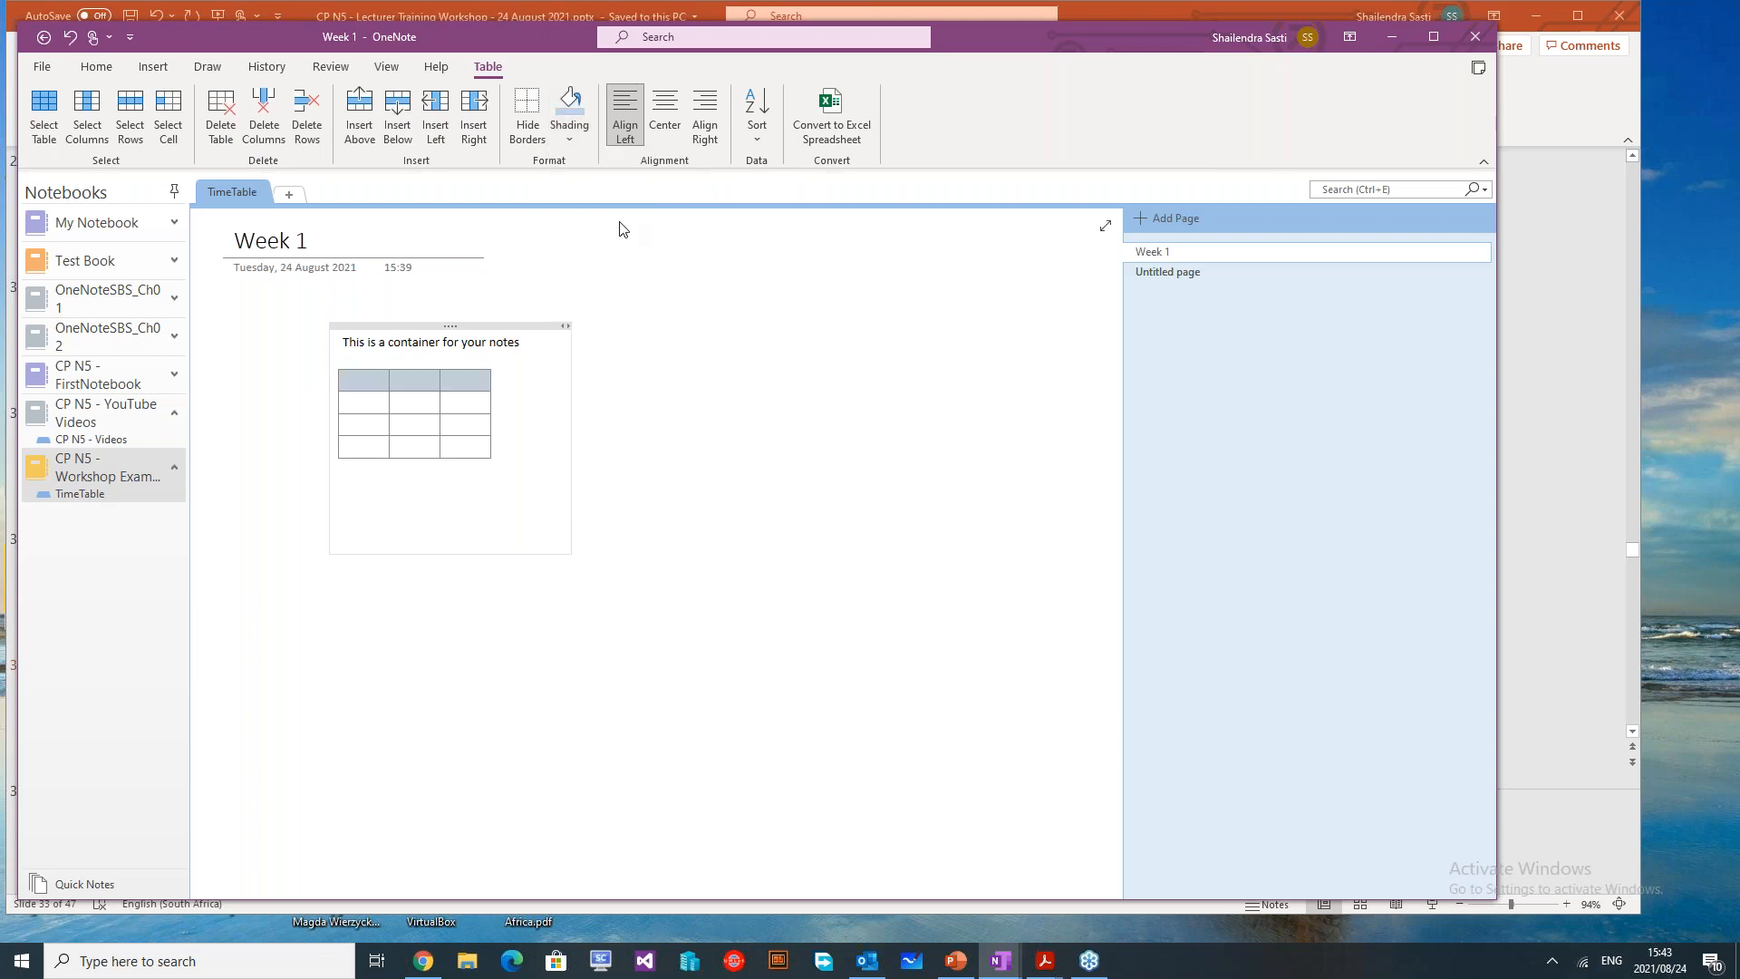
Enter the column headings "Day", "Session: 1" and "Session: 2" in the table's top row
{"action": "left_click", "coordinate": [353, 386]}
{"action": "type", "text": "Da"}
{"action": "key", "text": "BackSpace"}
{"action": "left_click", "coordinate": [414, 382]}
{"action": "type", "text": "Session: 1Sess"}
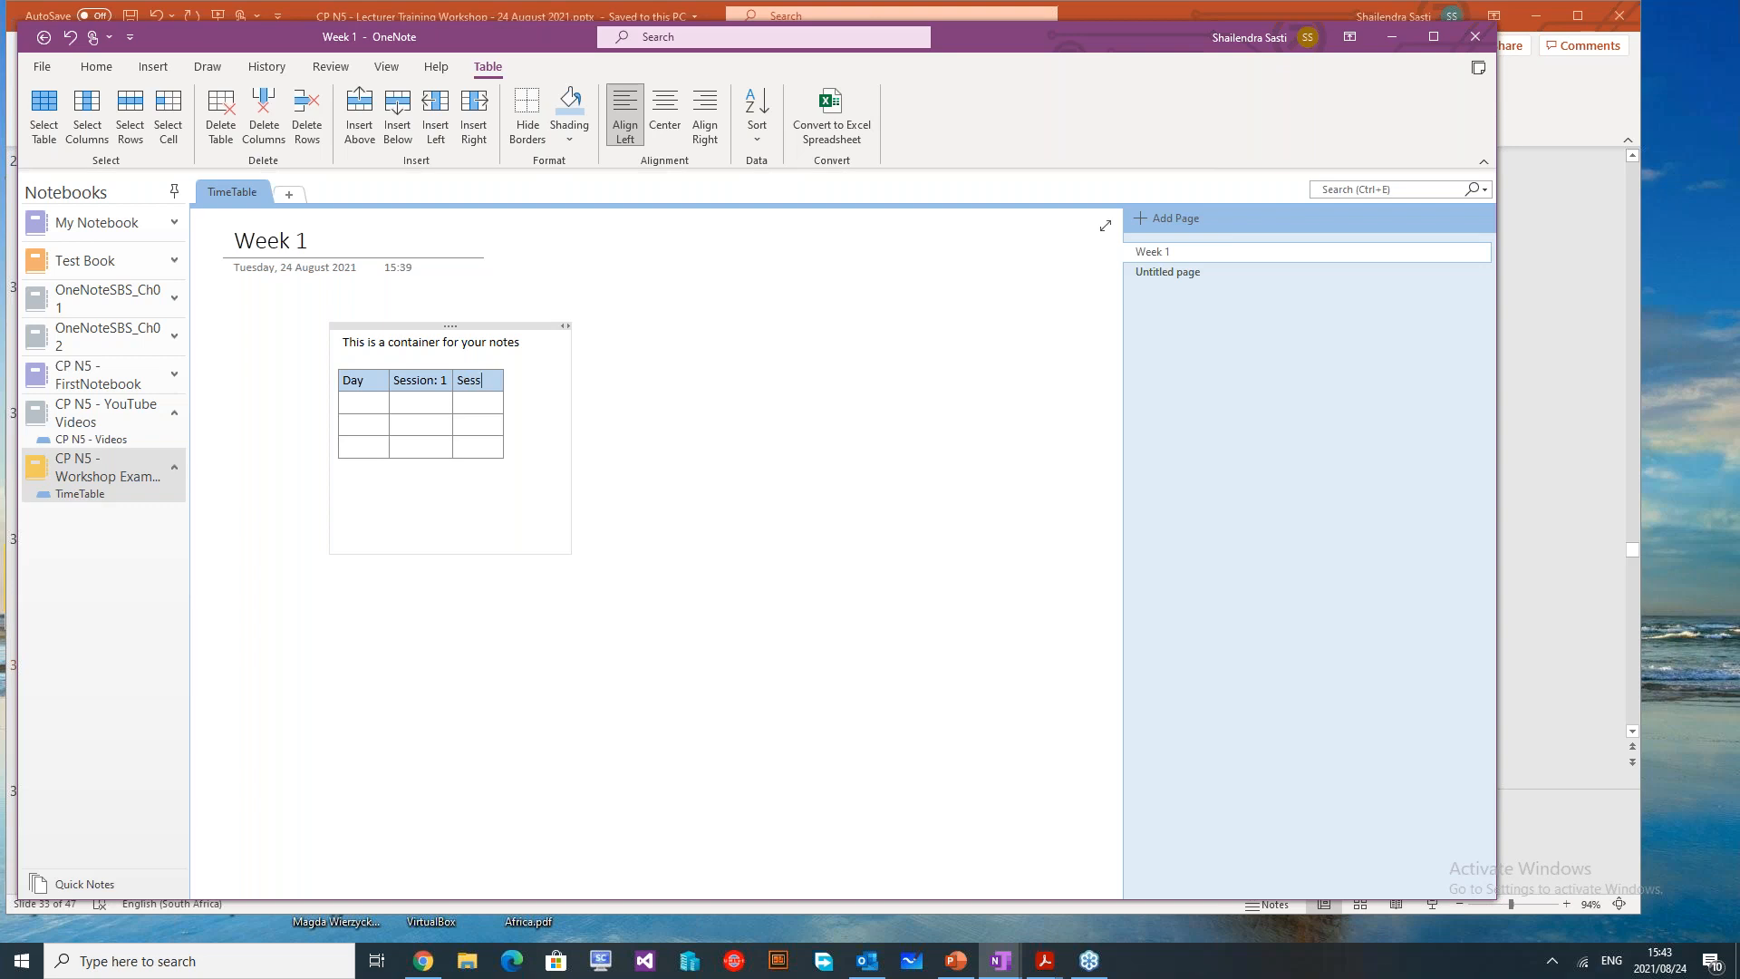
{"action": "type", "text": "ion: 2"}
Format the table's heading row as bold, 14-point text
{"action": "left_click", "coordinate": [96, 68]}
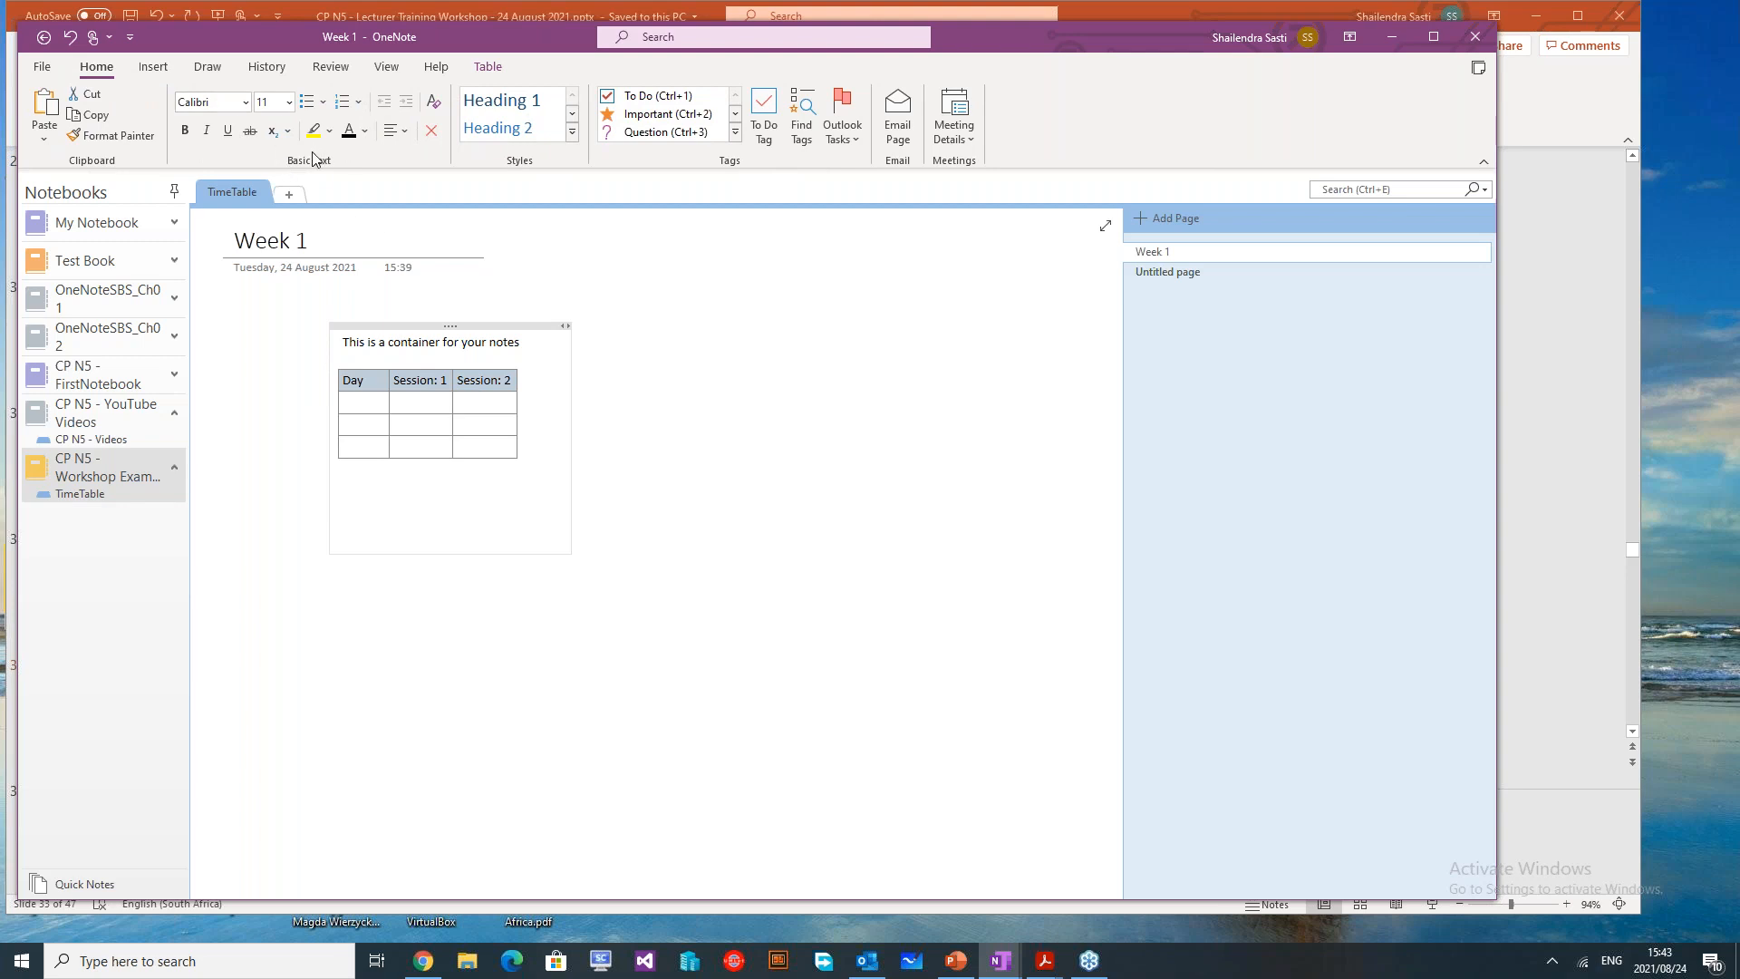
{"action": "left_click", "coordinate": [250, 105]}
{"action": "left_click", "coordinate": [289, 102]}
{"action": "left_click", "coordinate": [278, 290]}
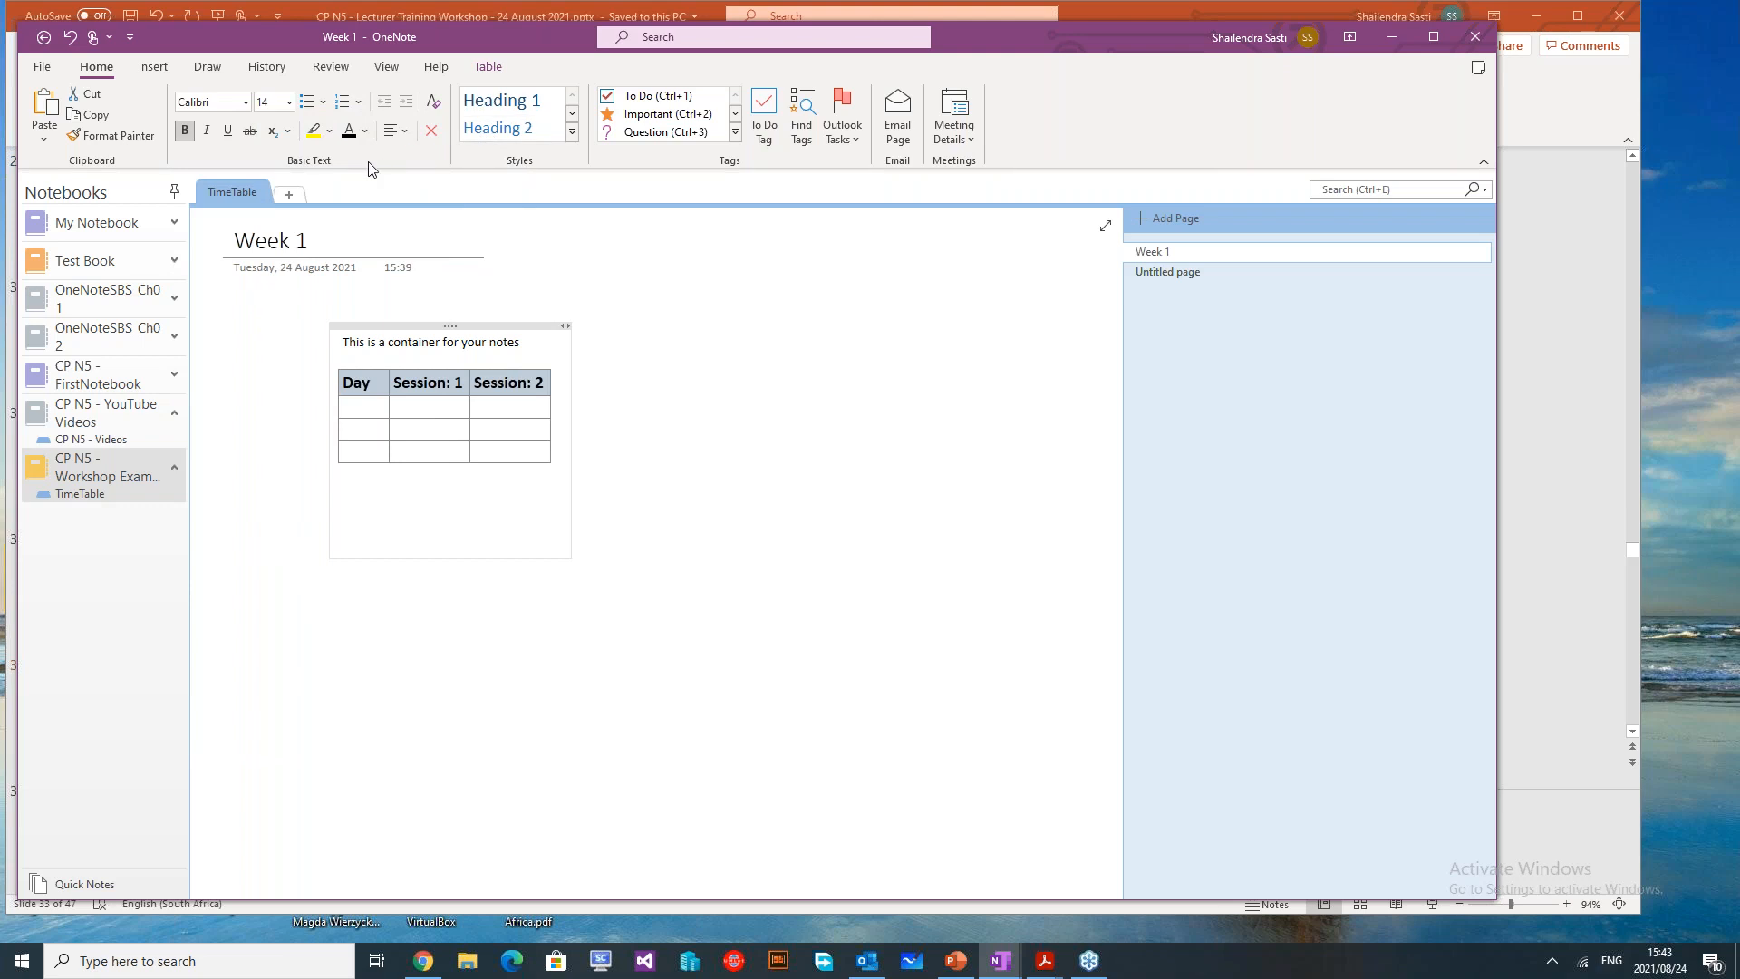
Add the line "Points to remember:" beneath the timetable table in the note container
{"action": "left_click", "coordinate": [358, 409]}
{"action": "left_click", "coordinate": [412, 500]}
{"action": "type", "text": "Pointsd to reme"}
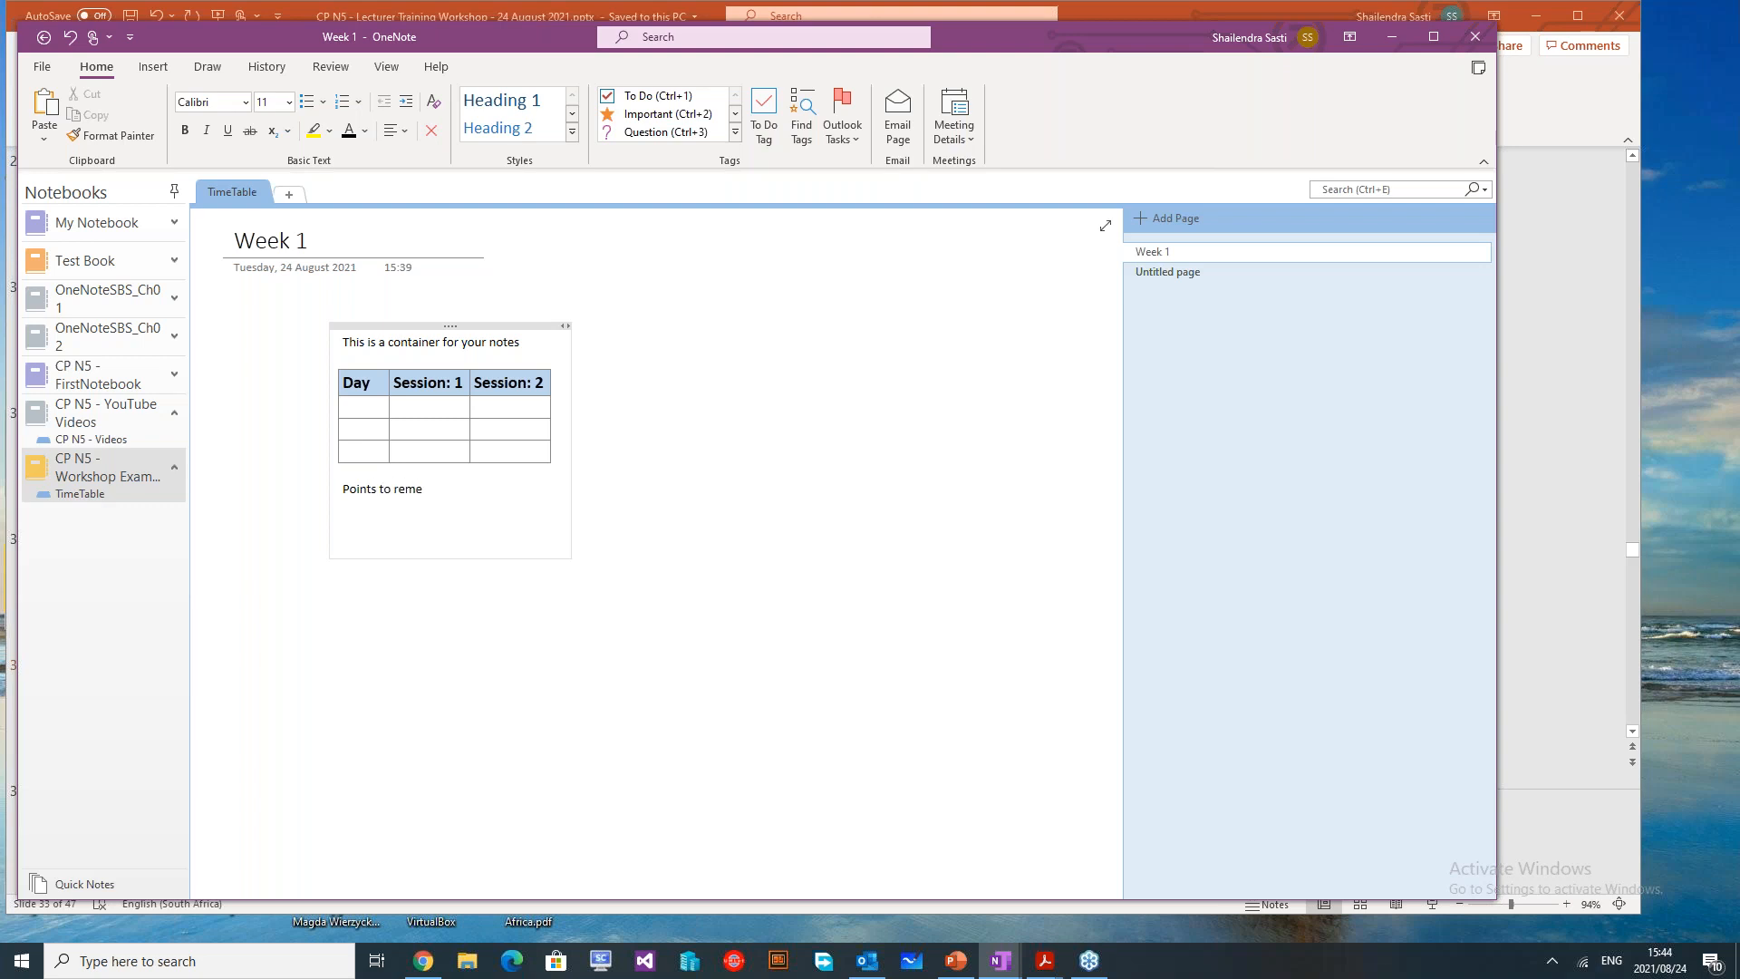
{"action": "type", "text": "mber:"}
{"action": "key", "text": "Return"}
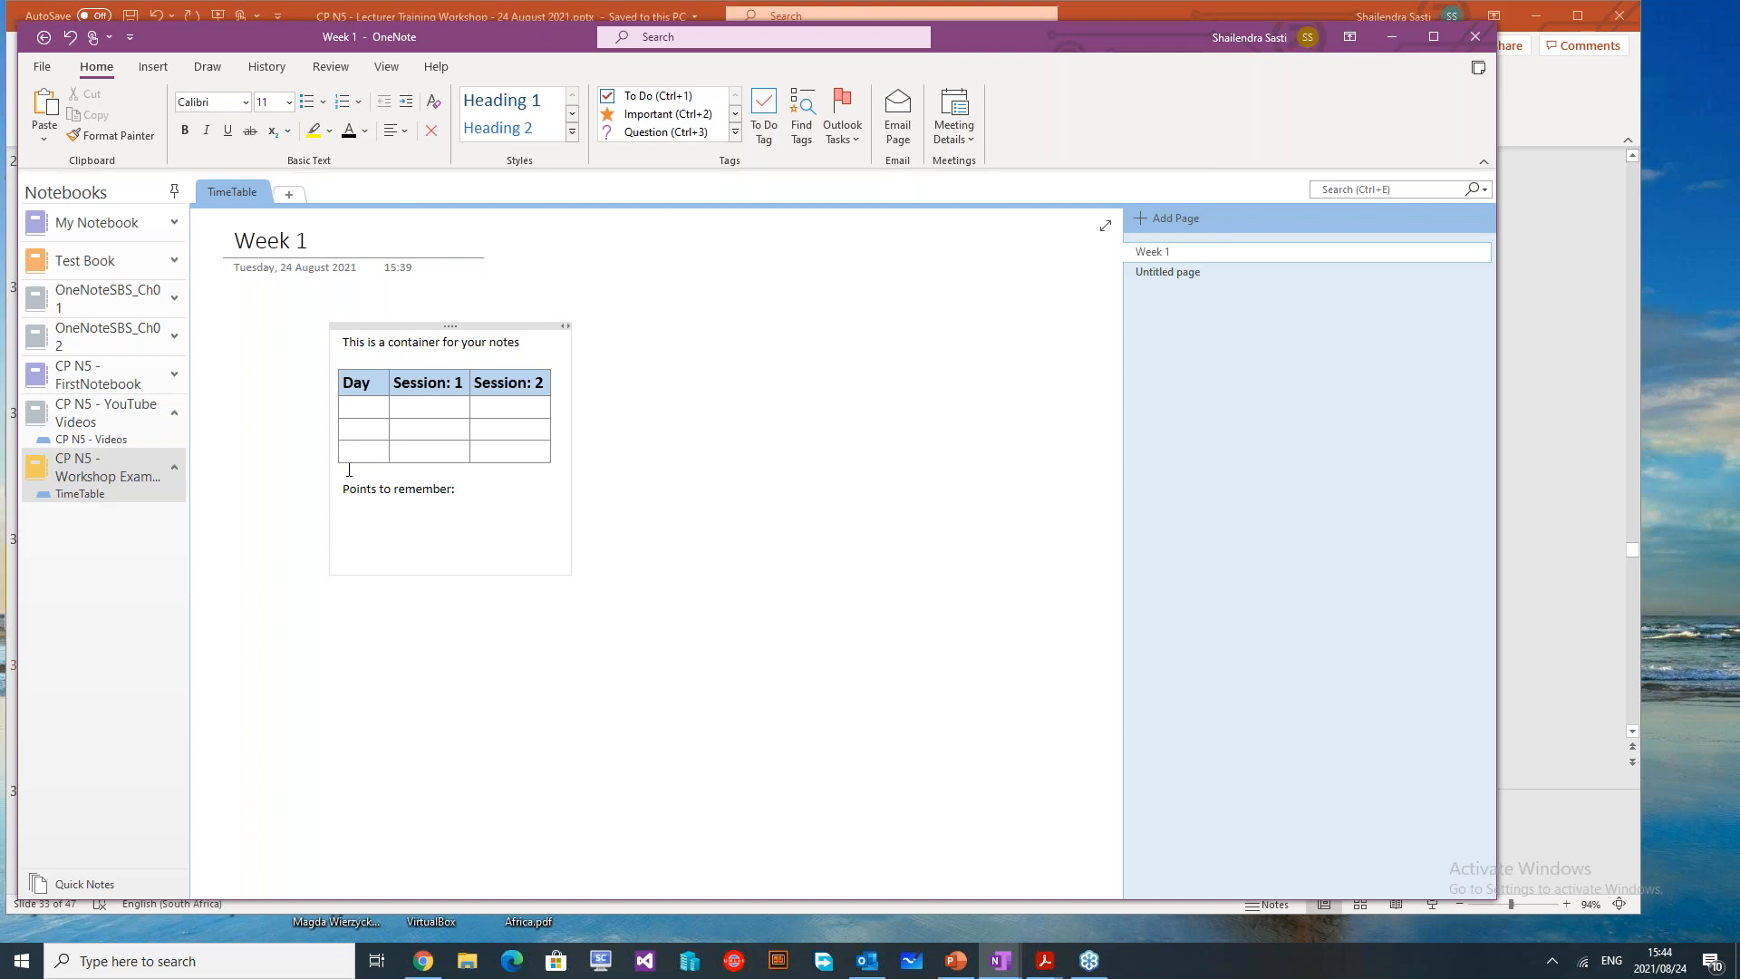
Start a bulleted list under "Points to remember:" with the item "Note taking app"
{"action": "left_click", "coordinate": [306, 101]}
{"action": "type", "text": "Note taking app"}
{"action": "key", "text": "Return"}
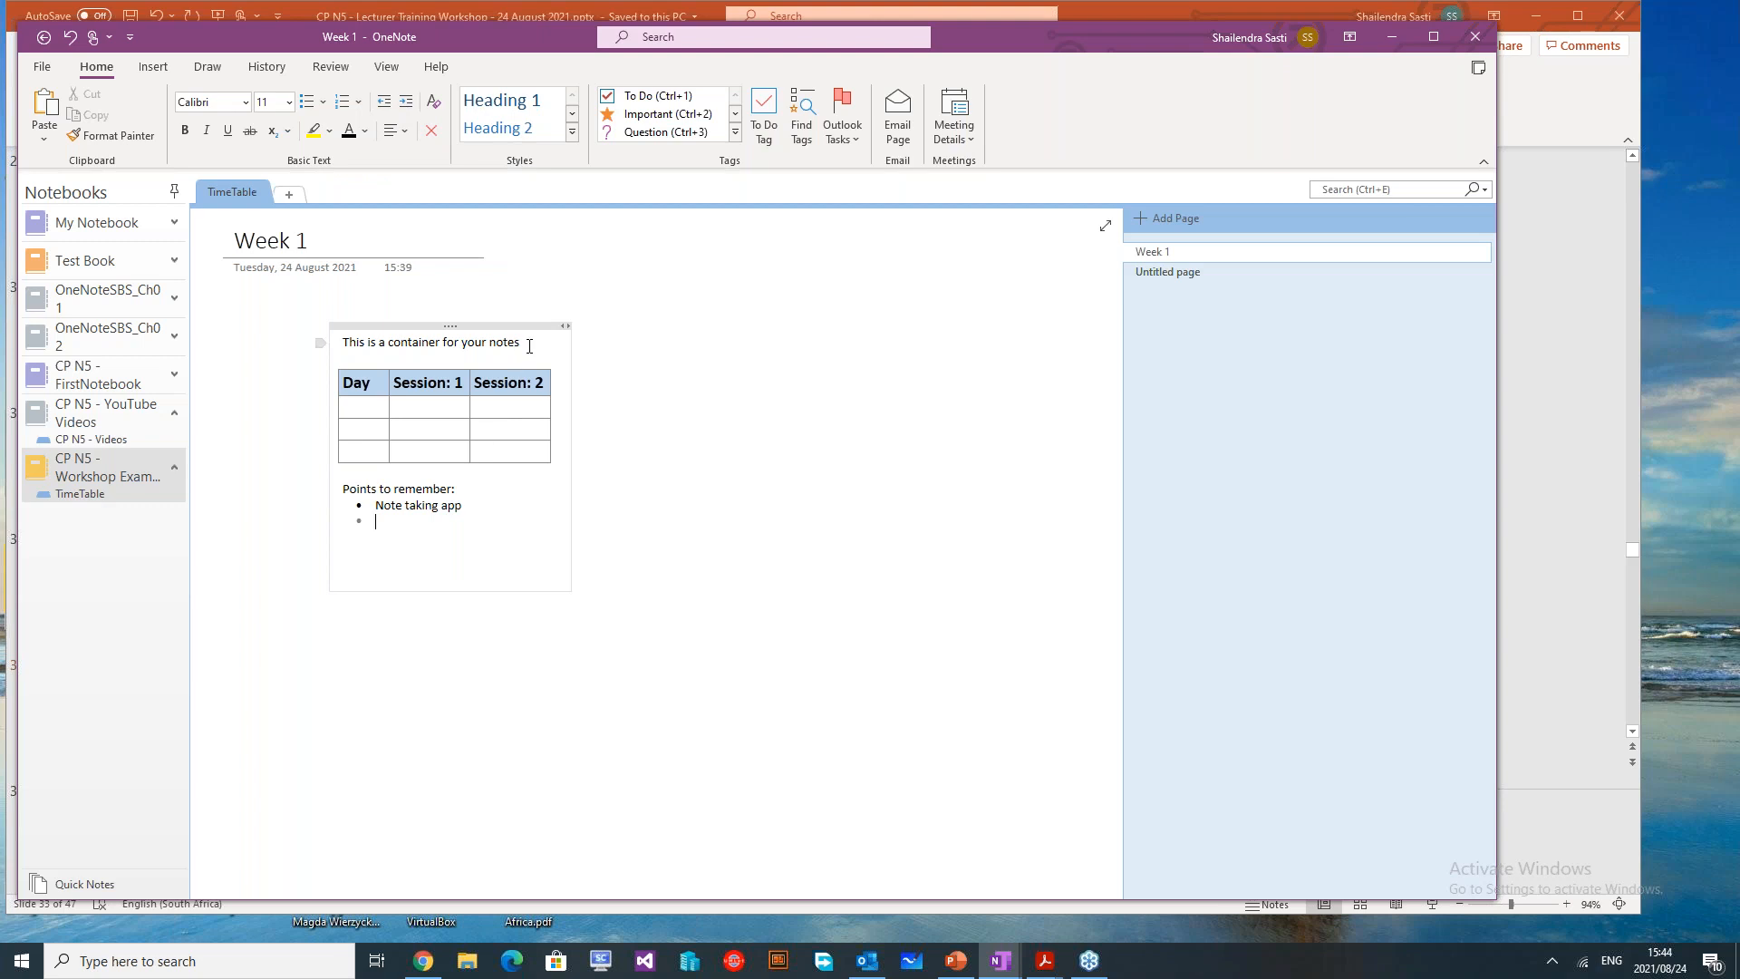
Apply the Heading 1 style to the line "This is a container for your notes"
{"action": "left_click_drag", "start_coordinate": [507, 342], "coordinate": [340, 345]}
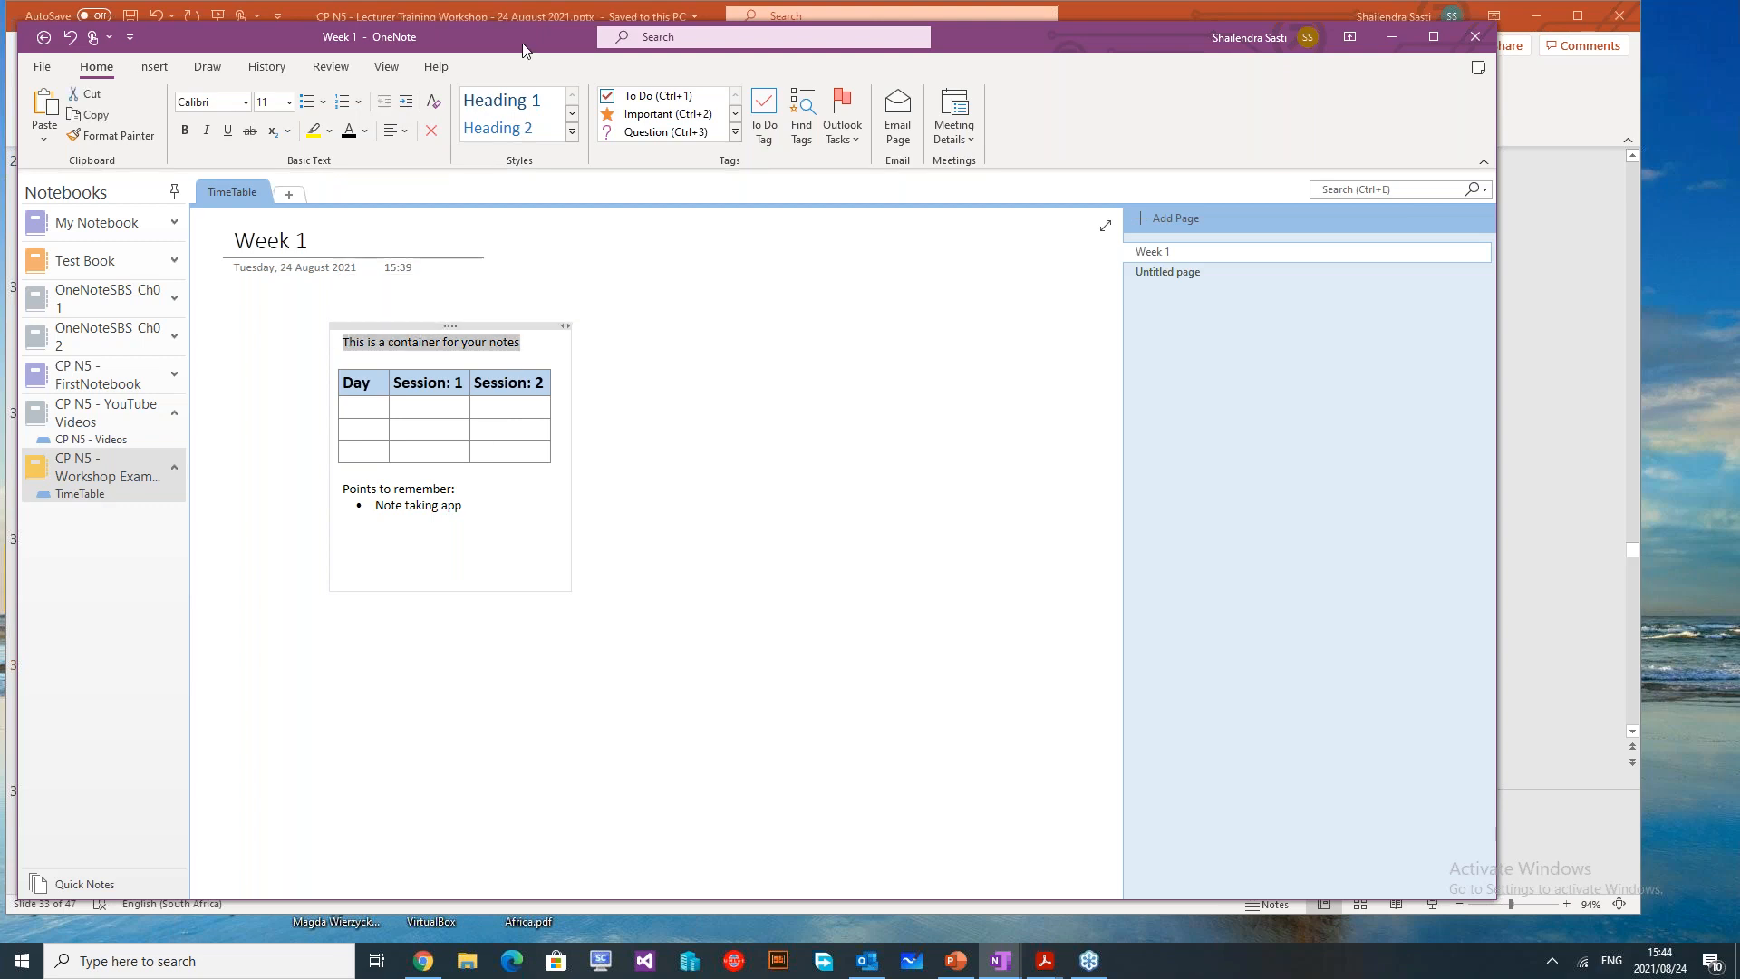
{"action": "left_click", "coordinate": [573, 131]}
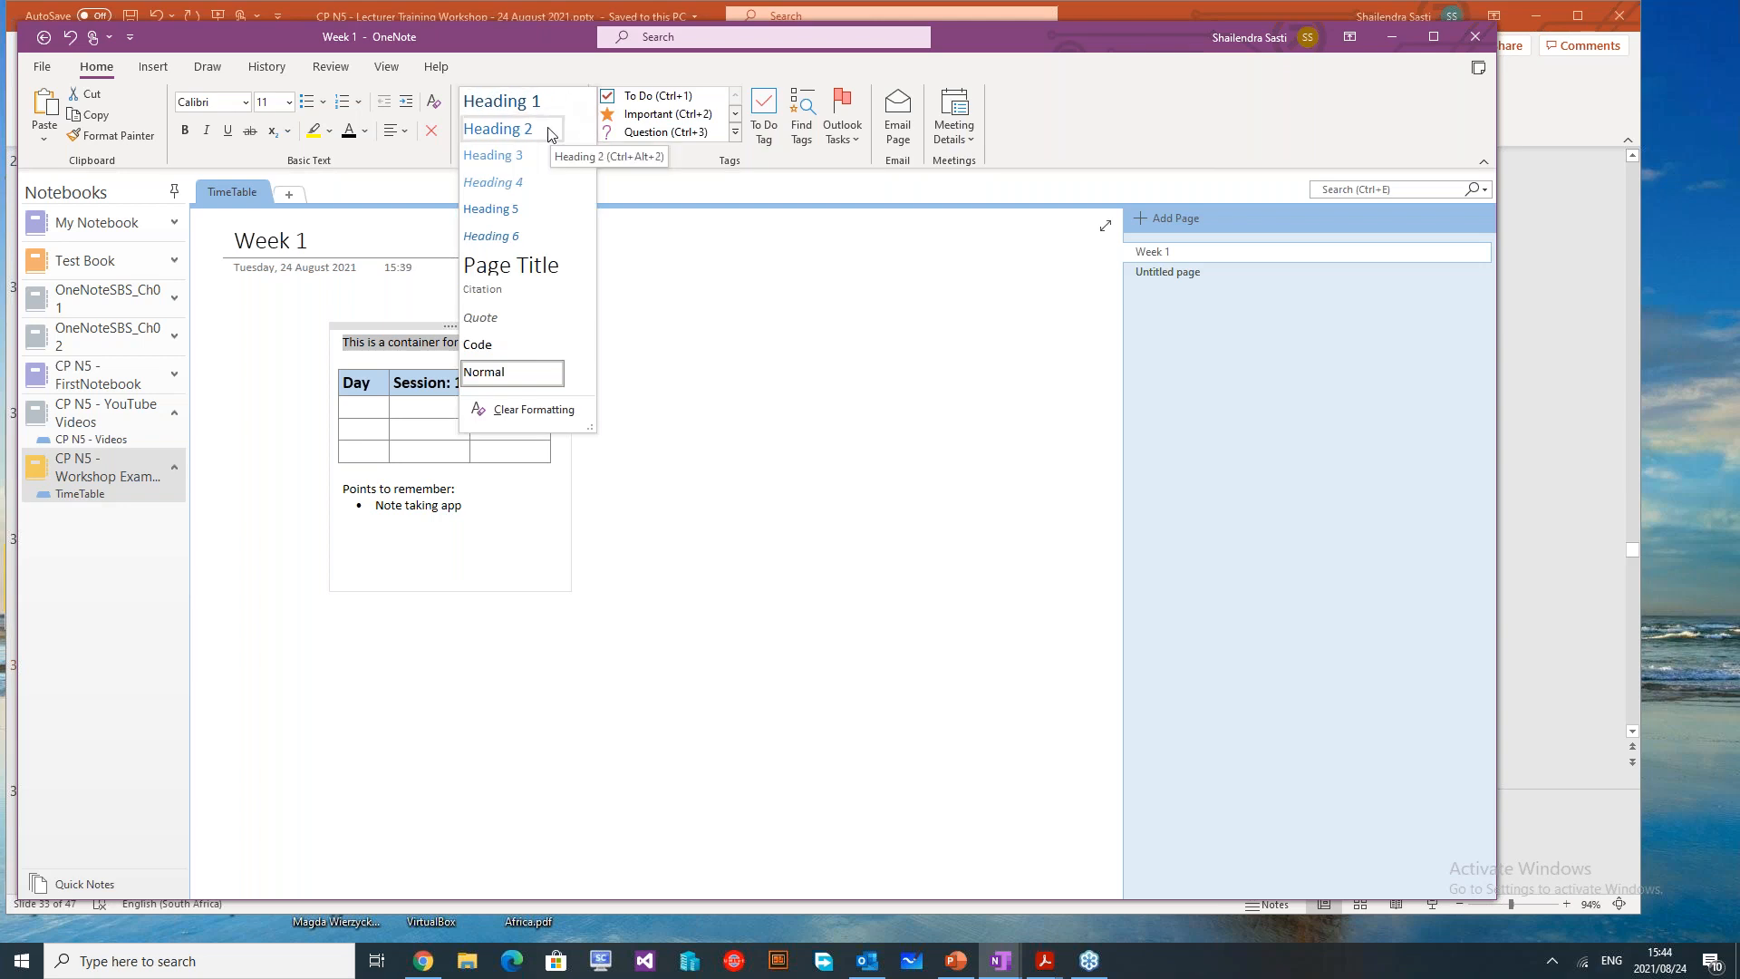
{"action": "left_click", "coordinate": [544, 103]}
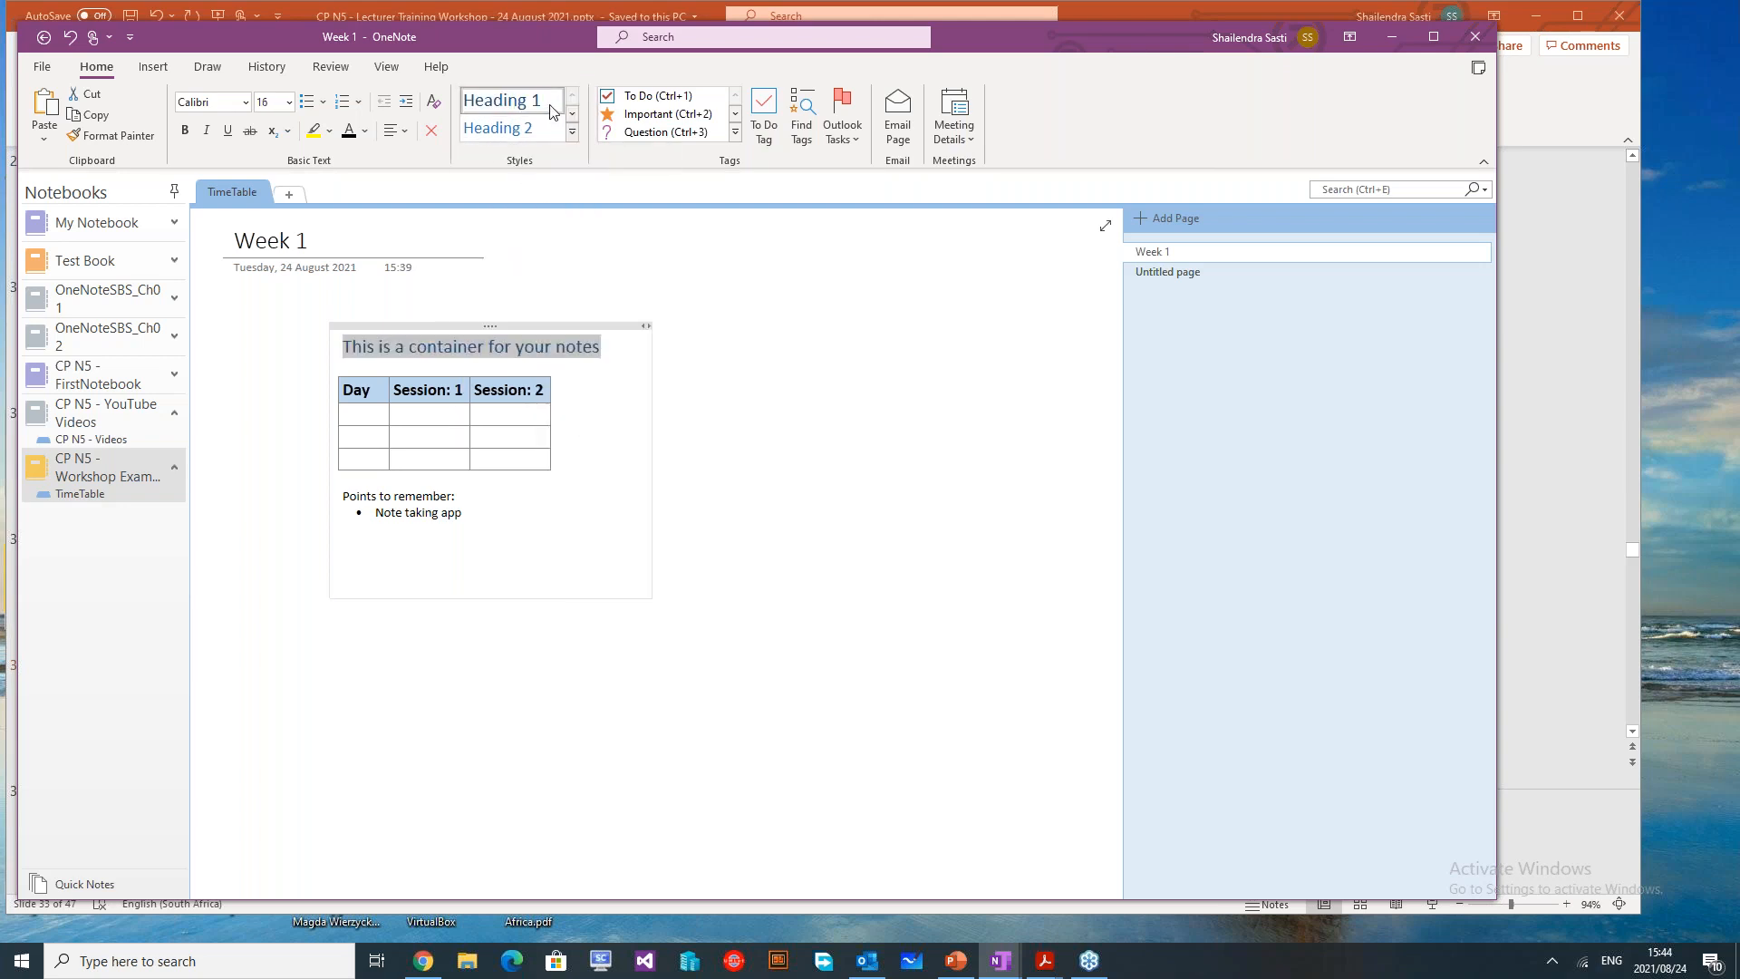
Try the Page Title and Heading 3 styles on the container's first line, then return it to Heading 1
{"action": "left_click", "coordinate": [570, 133]}
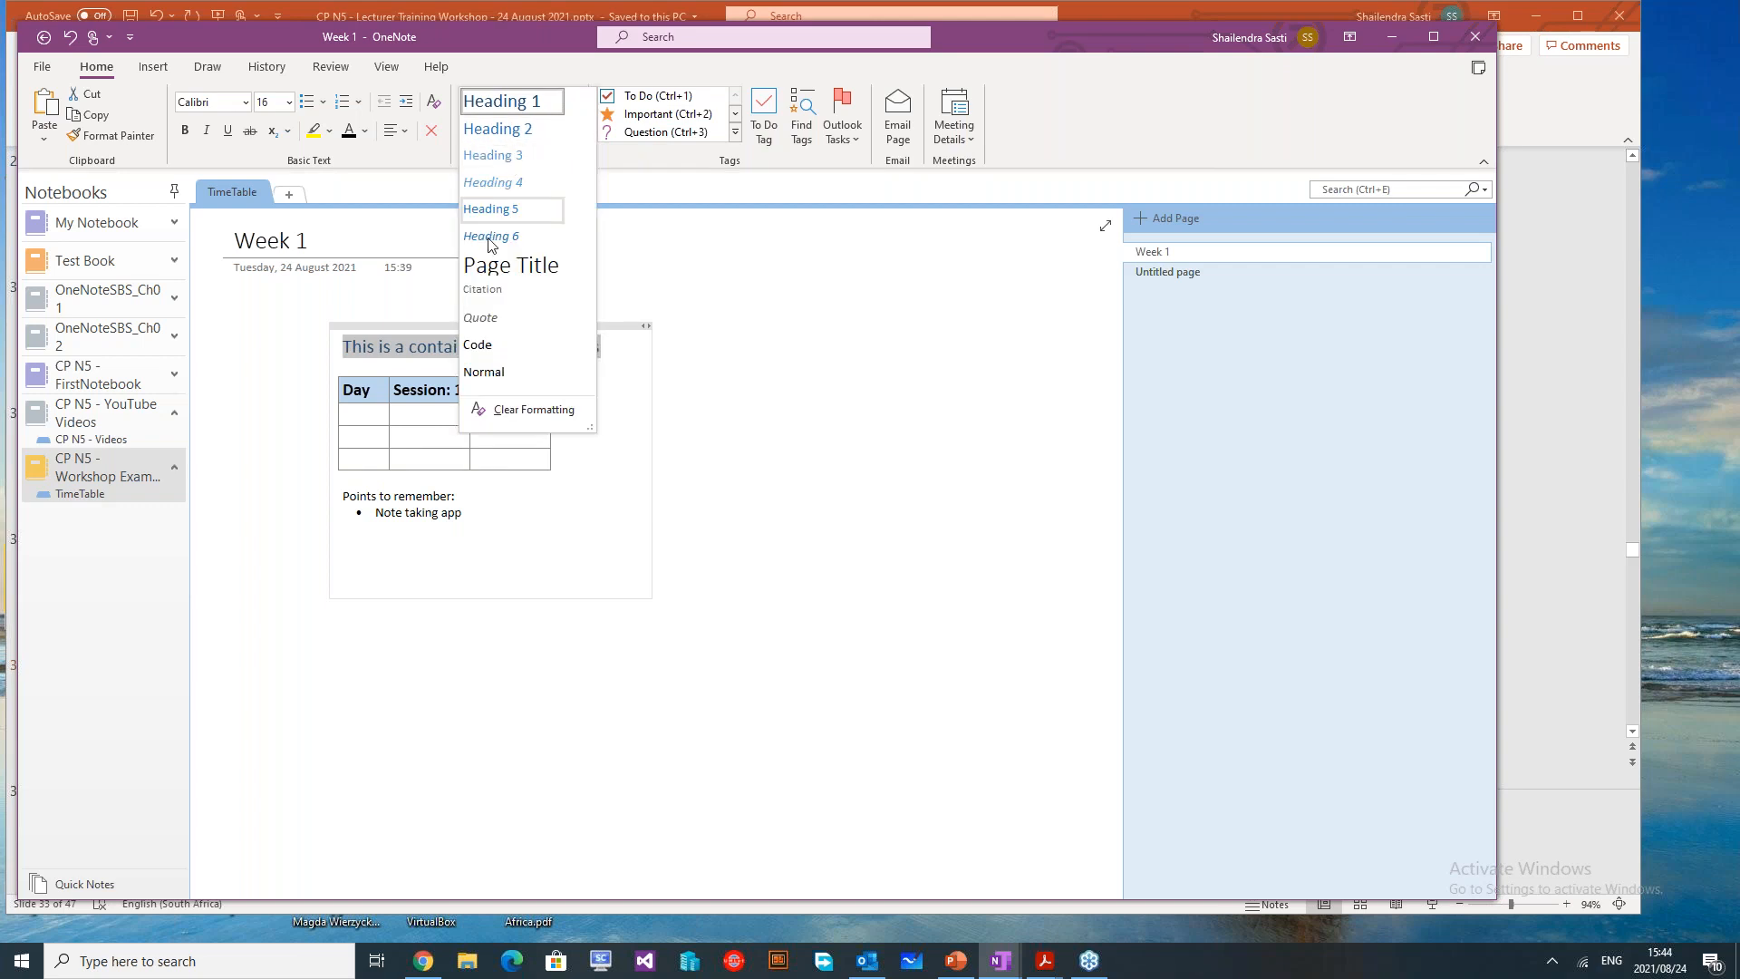
{"action": "left_click", "coordinate": [531, 270]}
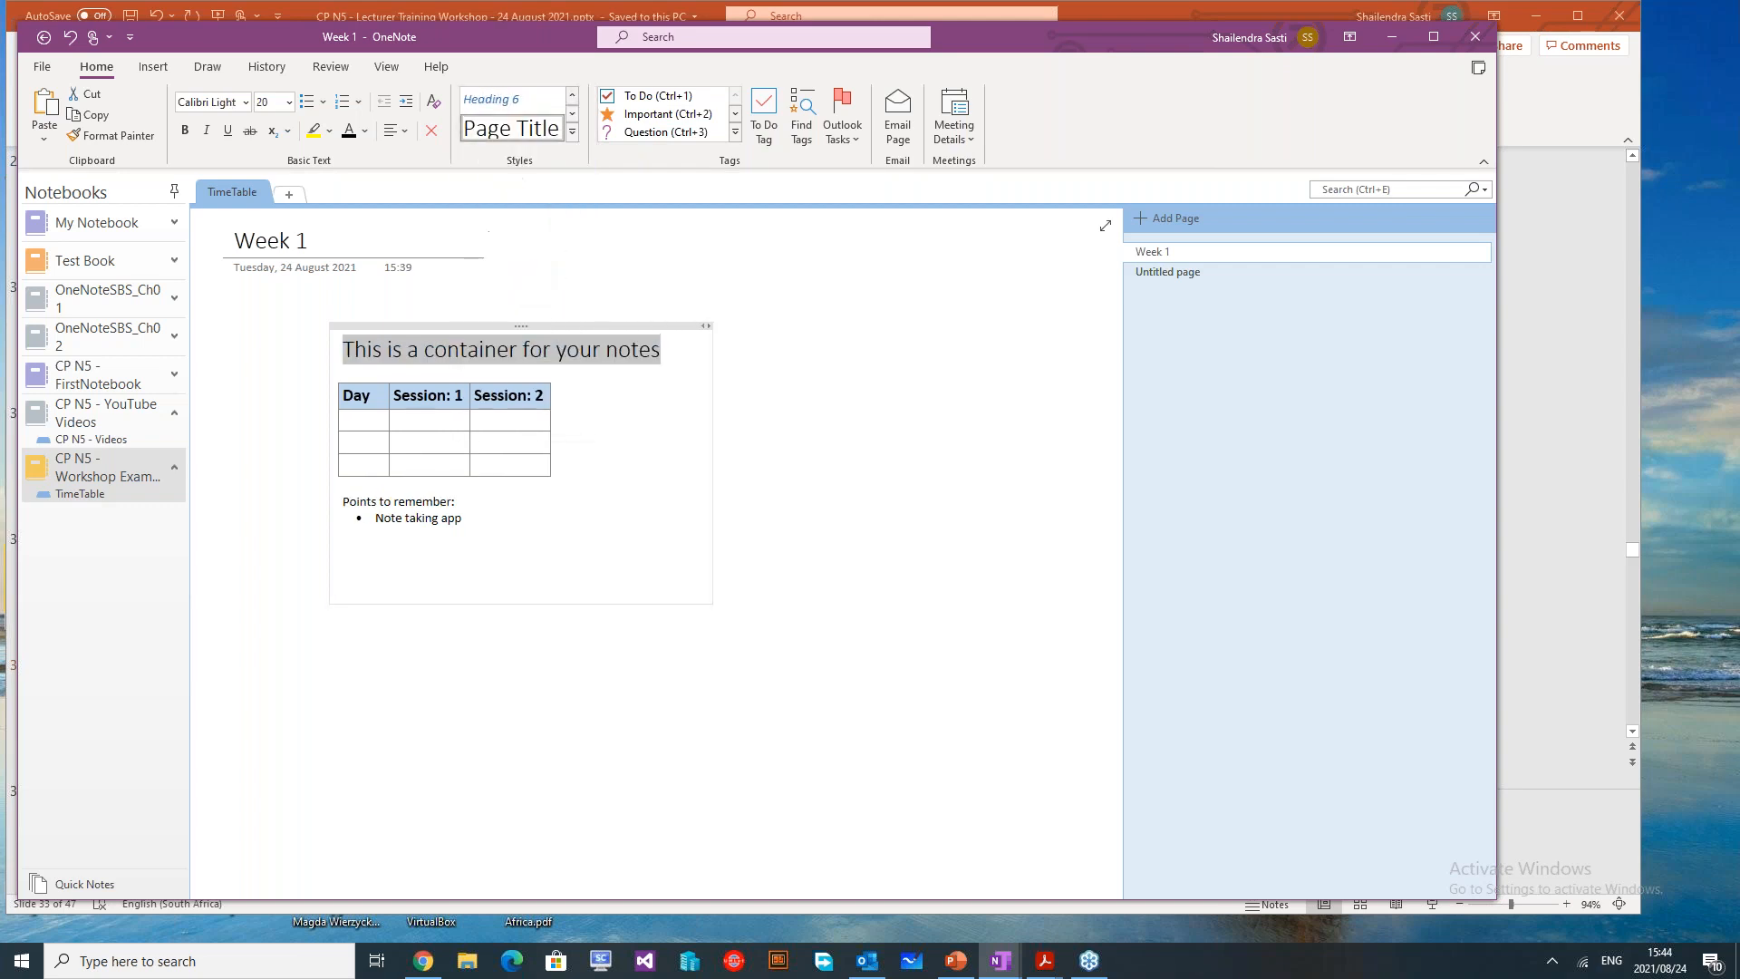
{"action": "left_click", "coordinate": [574, 136]}
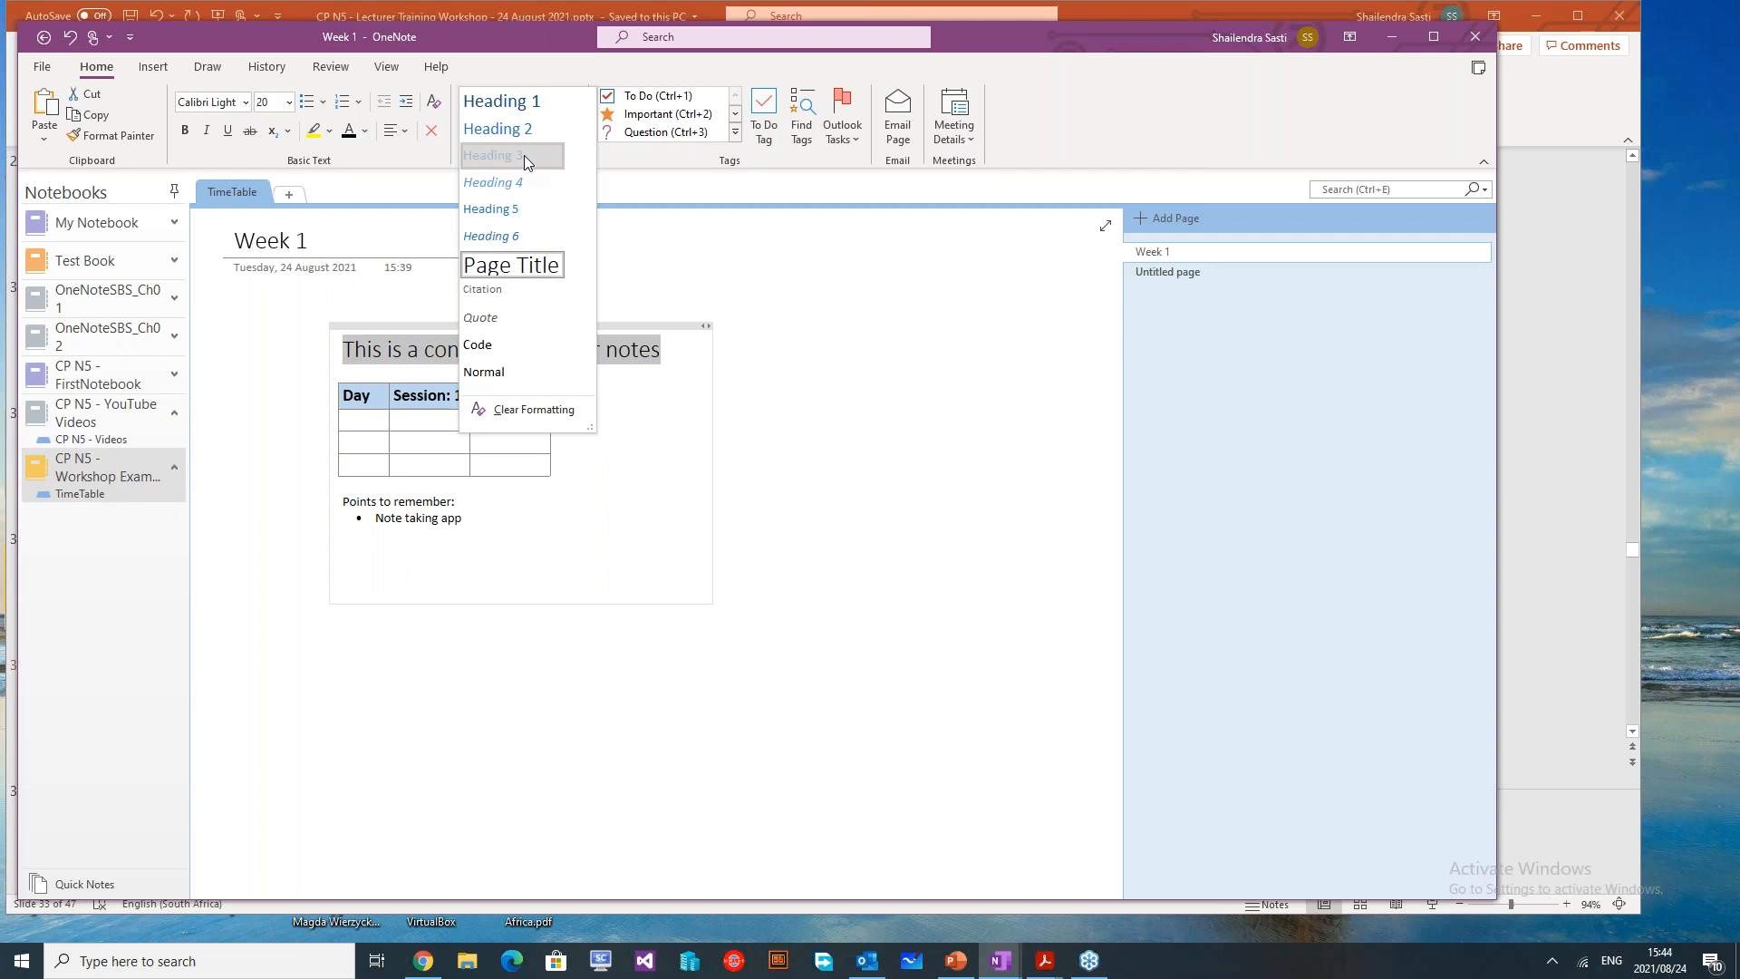
{"action": "left_click", "coordinate": [524, 155]}
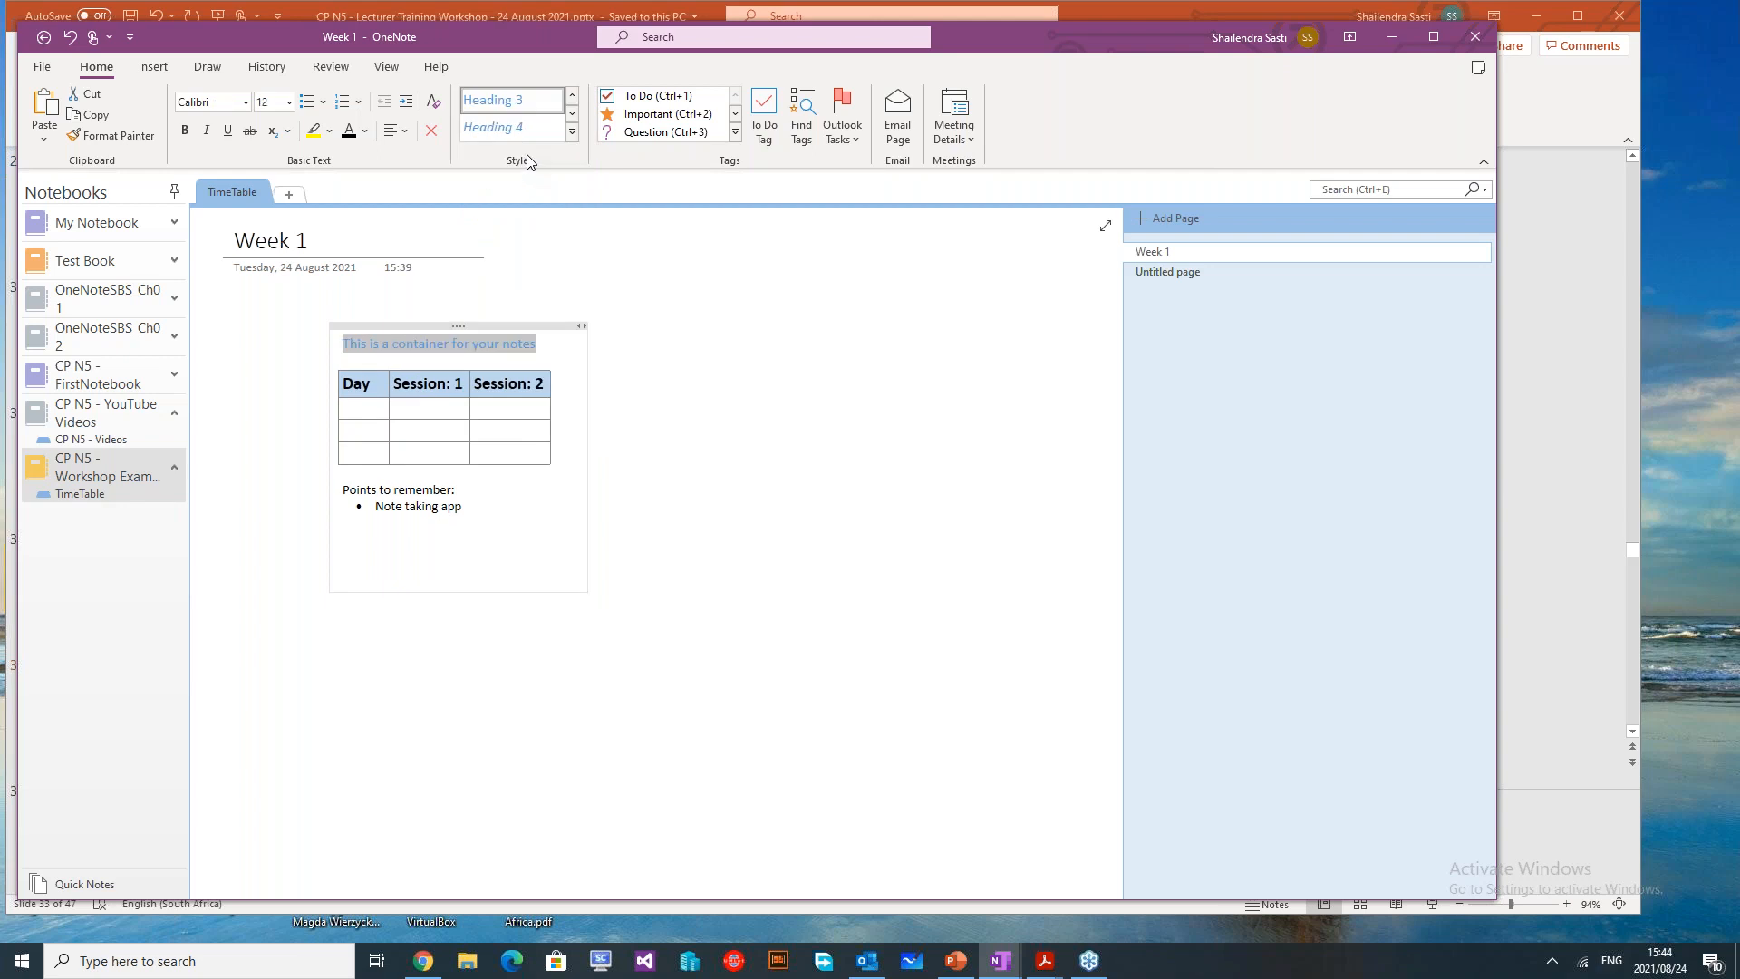
{"action": "left_click", "coordinate": [572, 134]}
{"action": "left_click", "coordinate": [530, 104]}
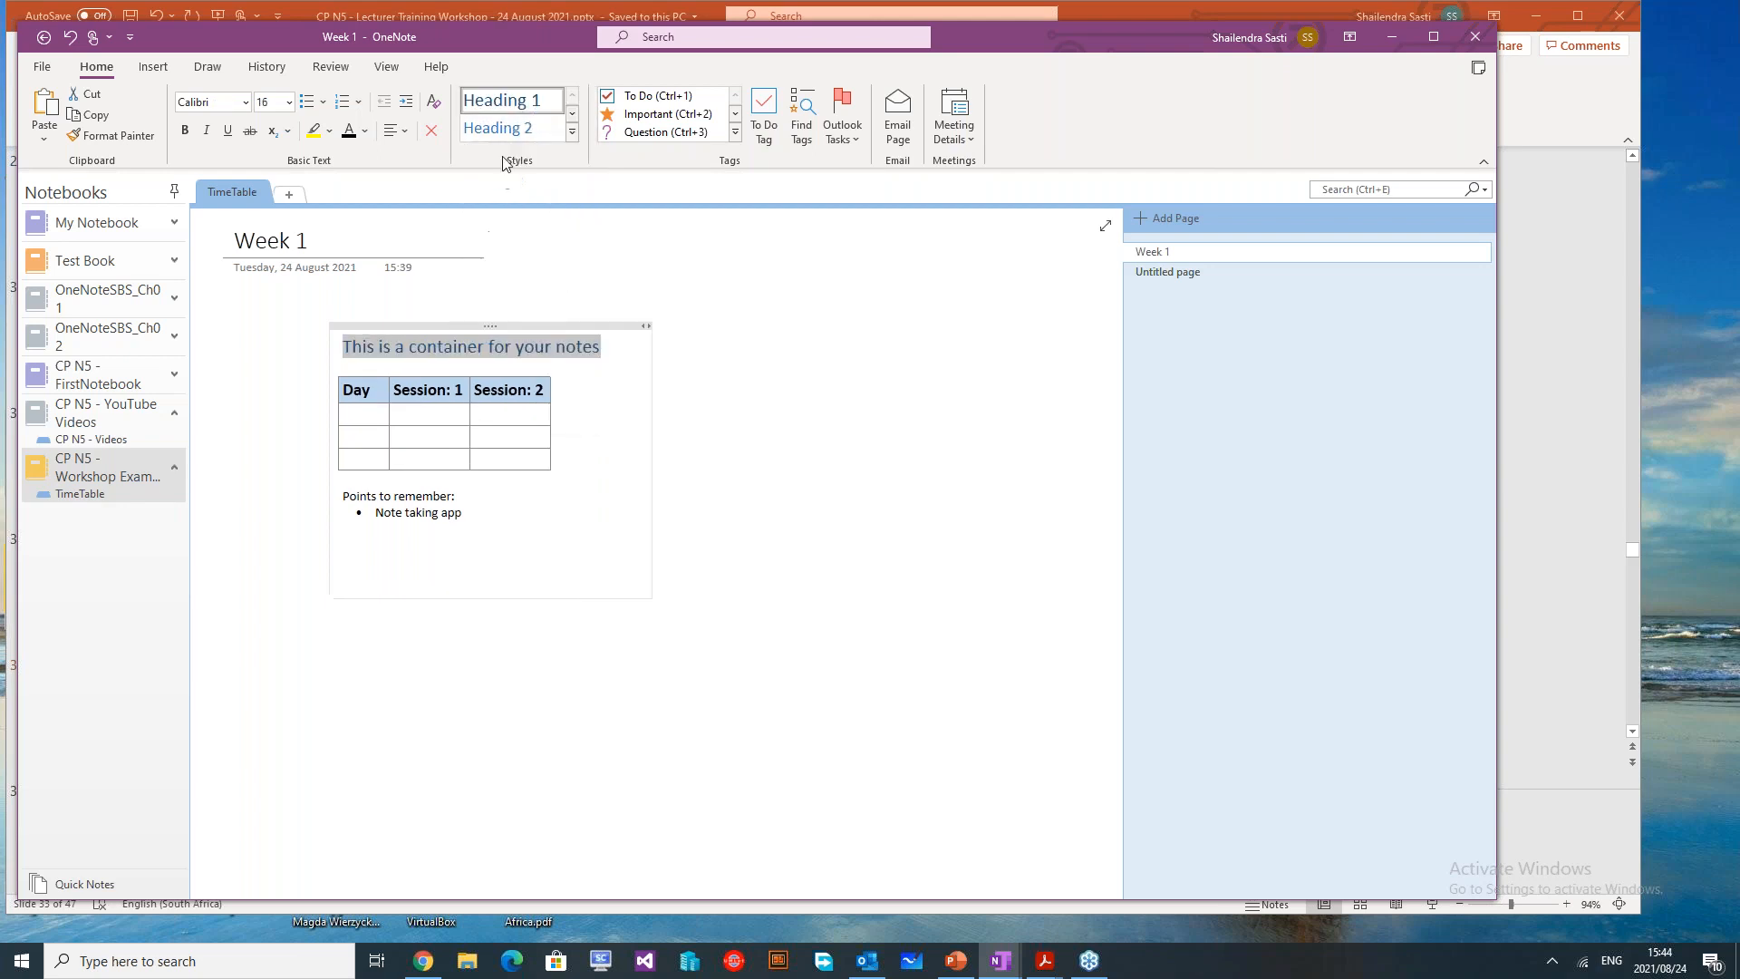
Open the online picture search for the Week 1 page and enter "cla" in its search field
{"action": "left_click", "coordinate": [564, 526]}
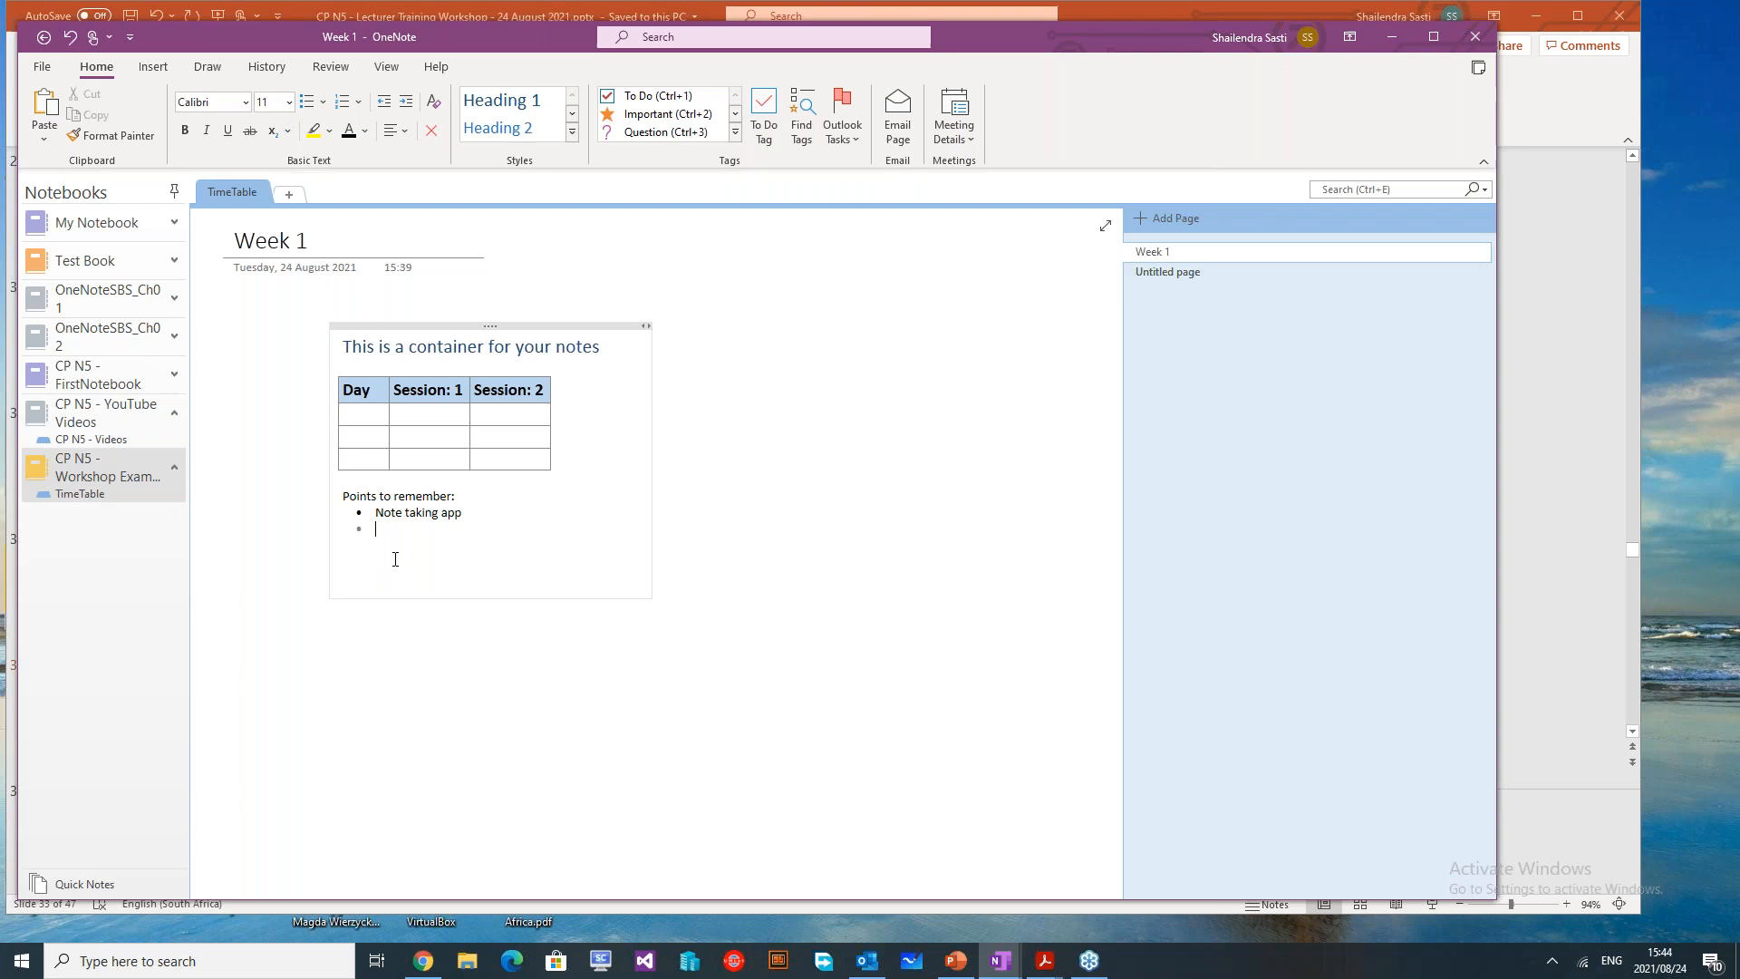
{"action": "left_click", "coordinate": [386, 663]}
{"action": "left_click", "coordinate": [153, 67]}
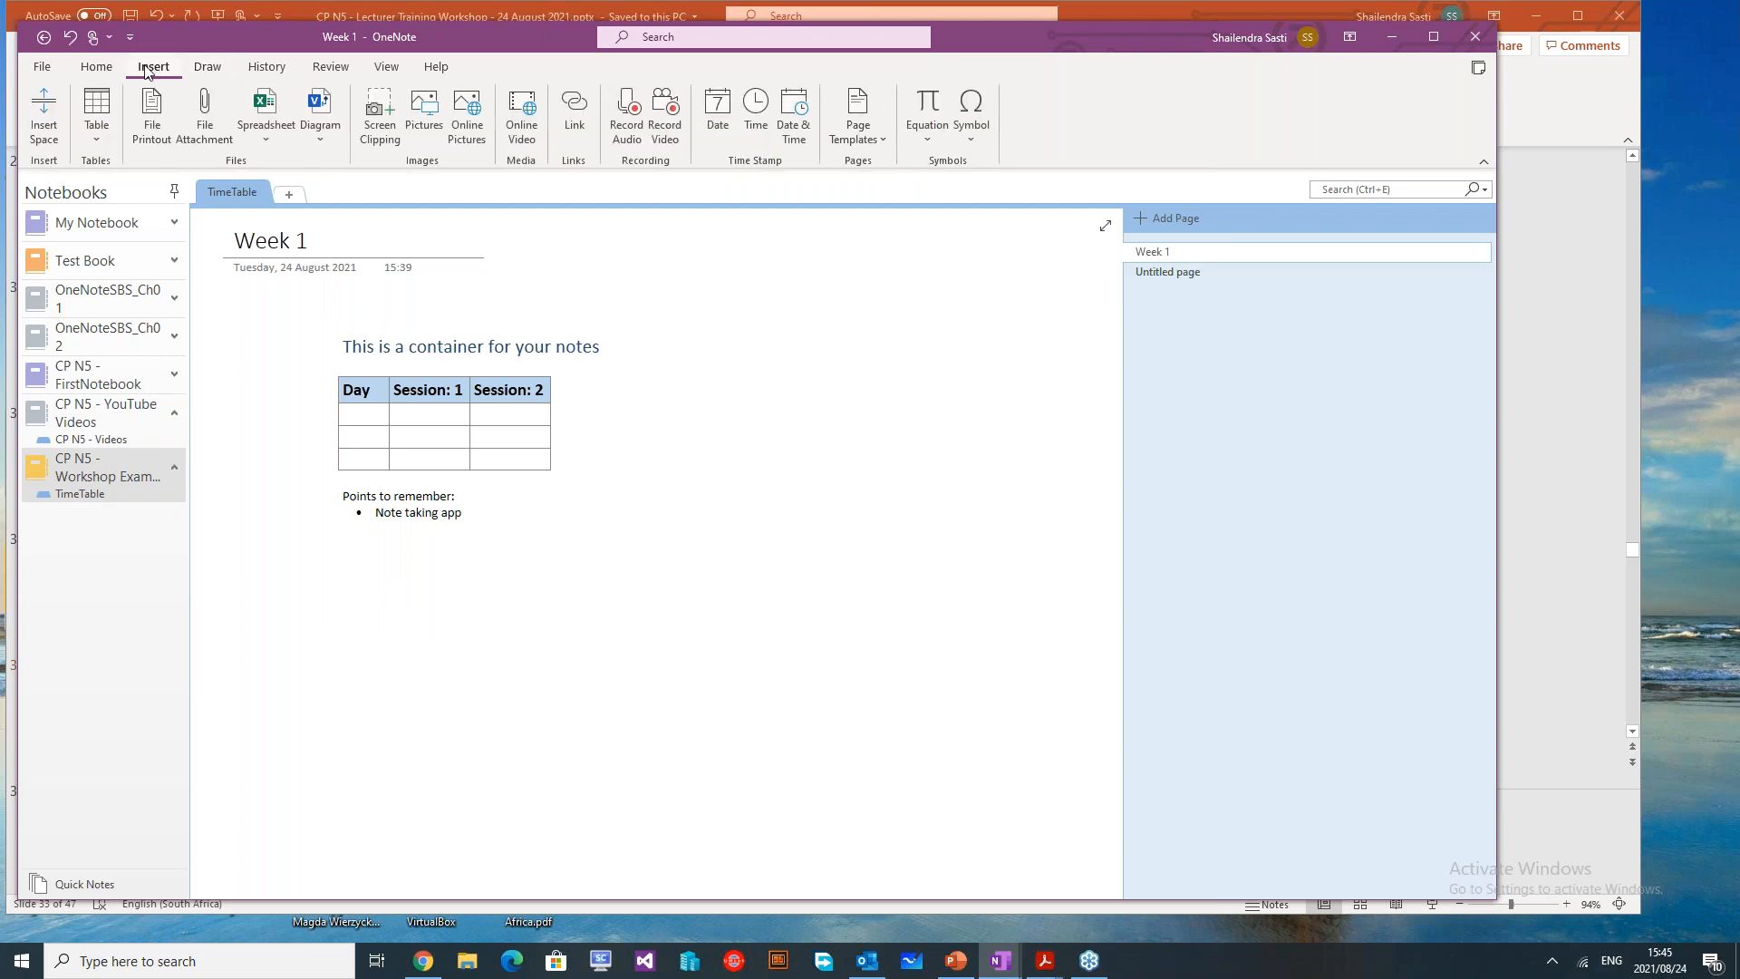
{"action": "left_click", "coordinate": [474, 118]}
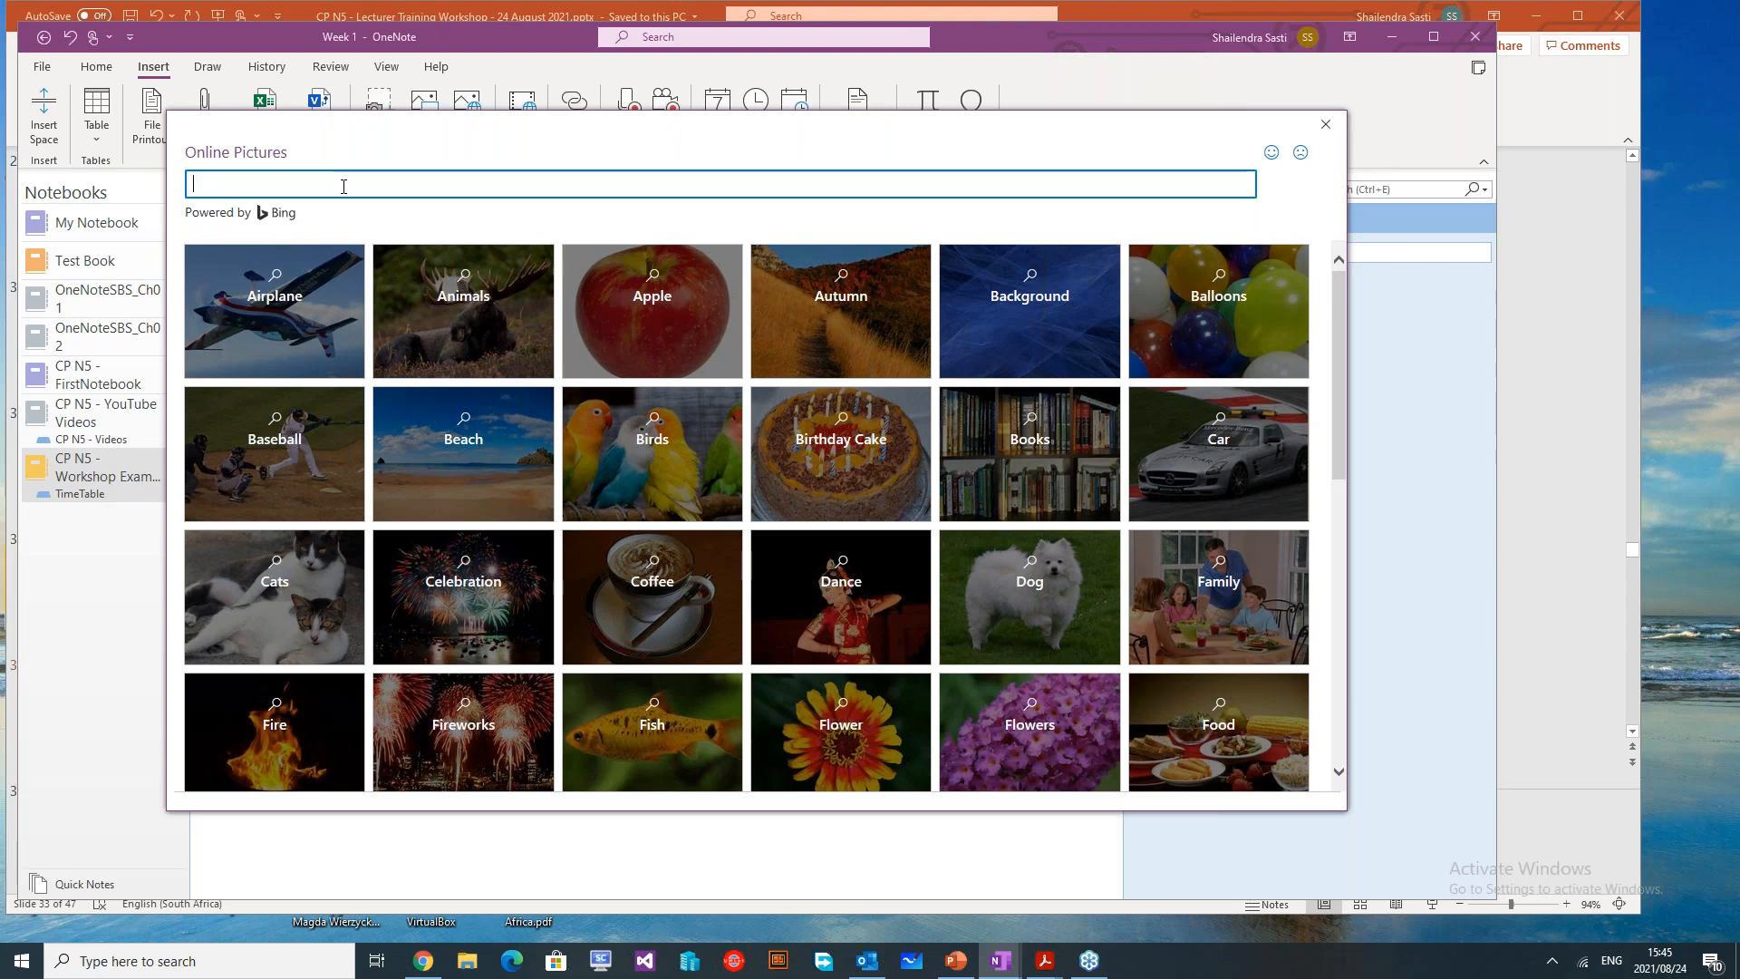
{"action": "type", "text": "cla"}
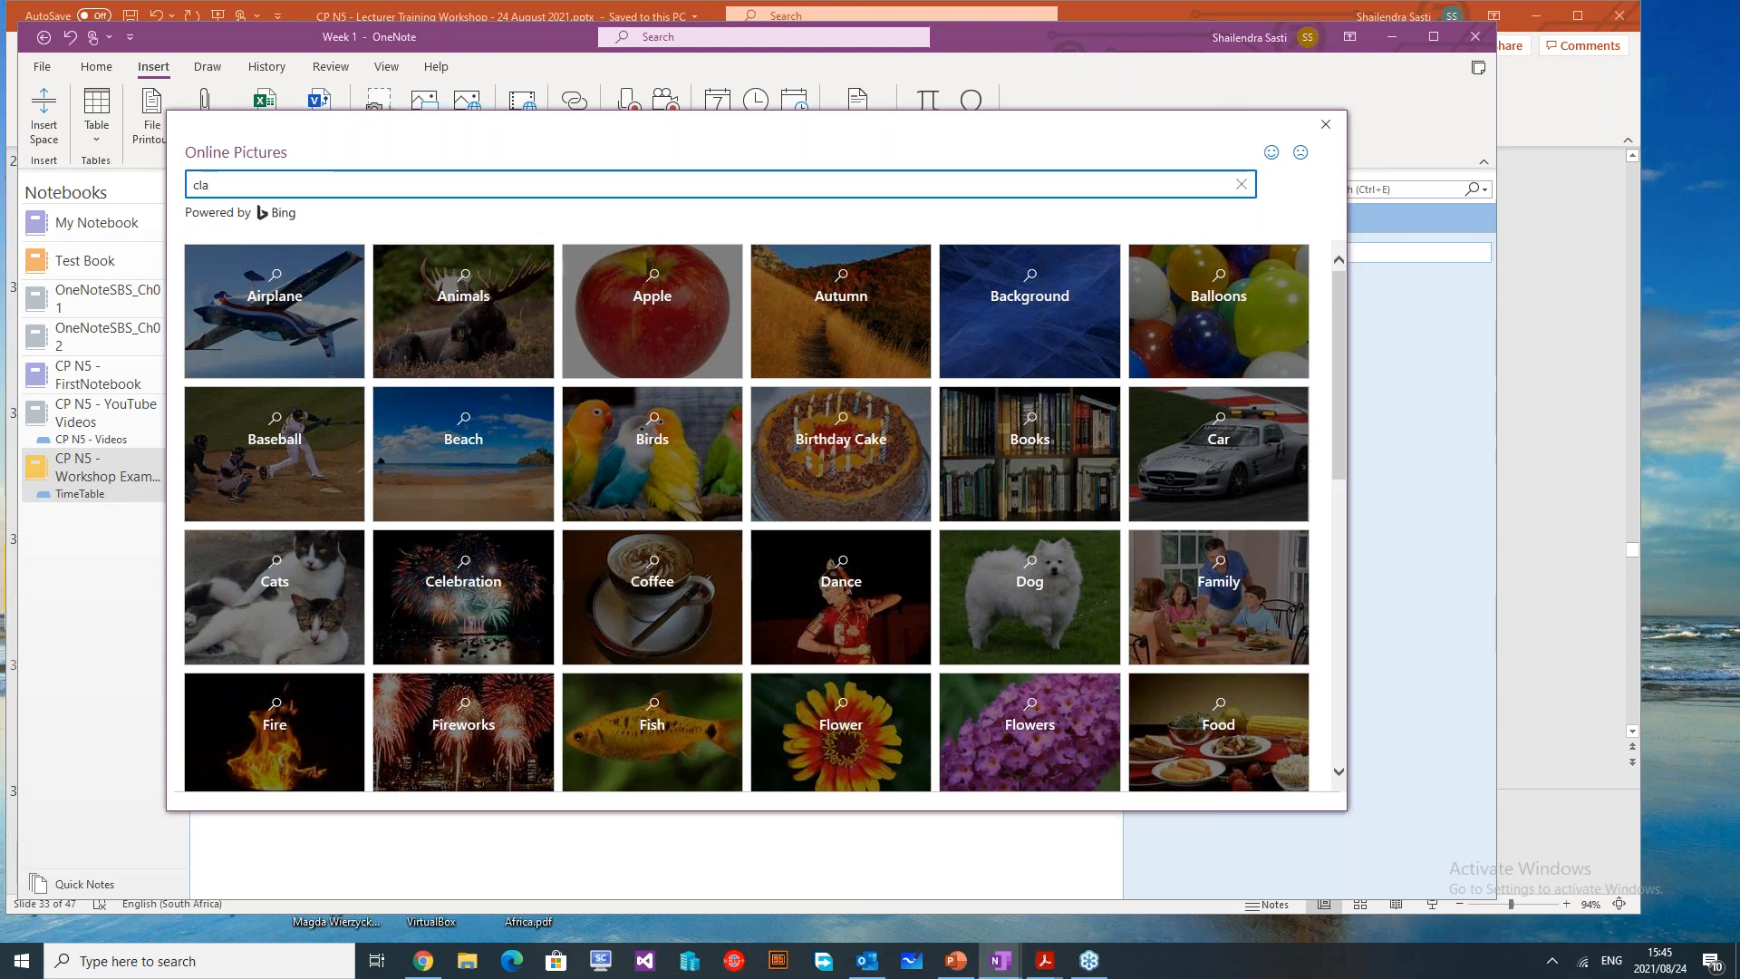
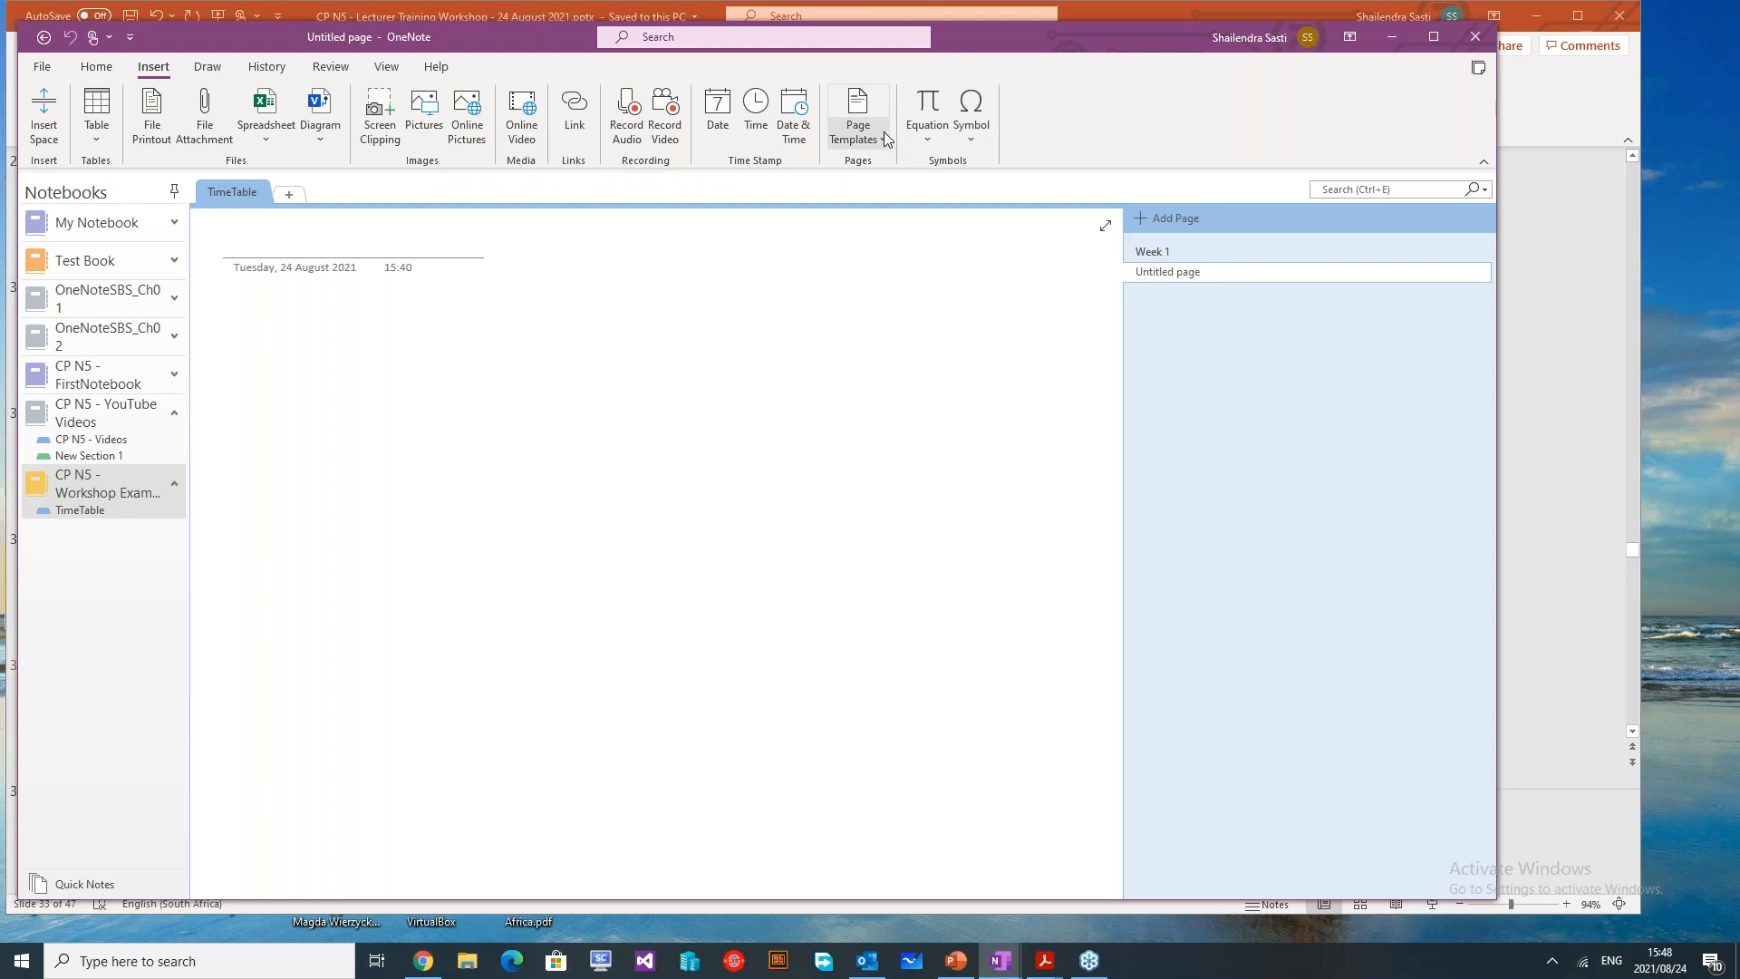
Open the full list of page templates beside the untitled page and narrow the OneNote window
{"action": "left_click", "coordinate": [877, 137]}
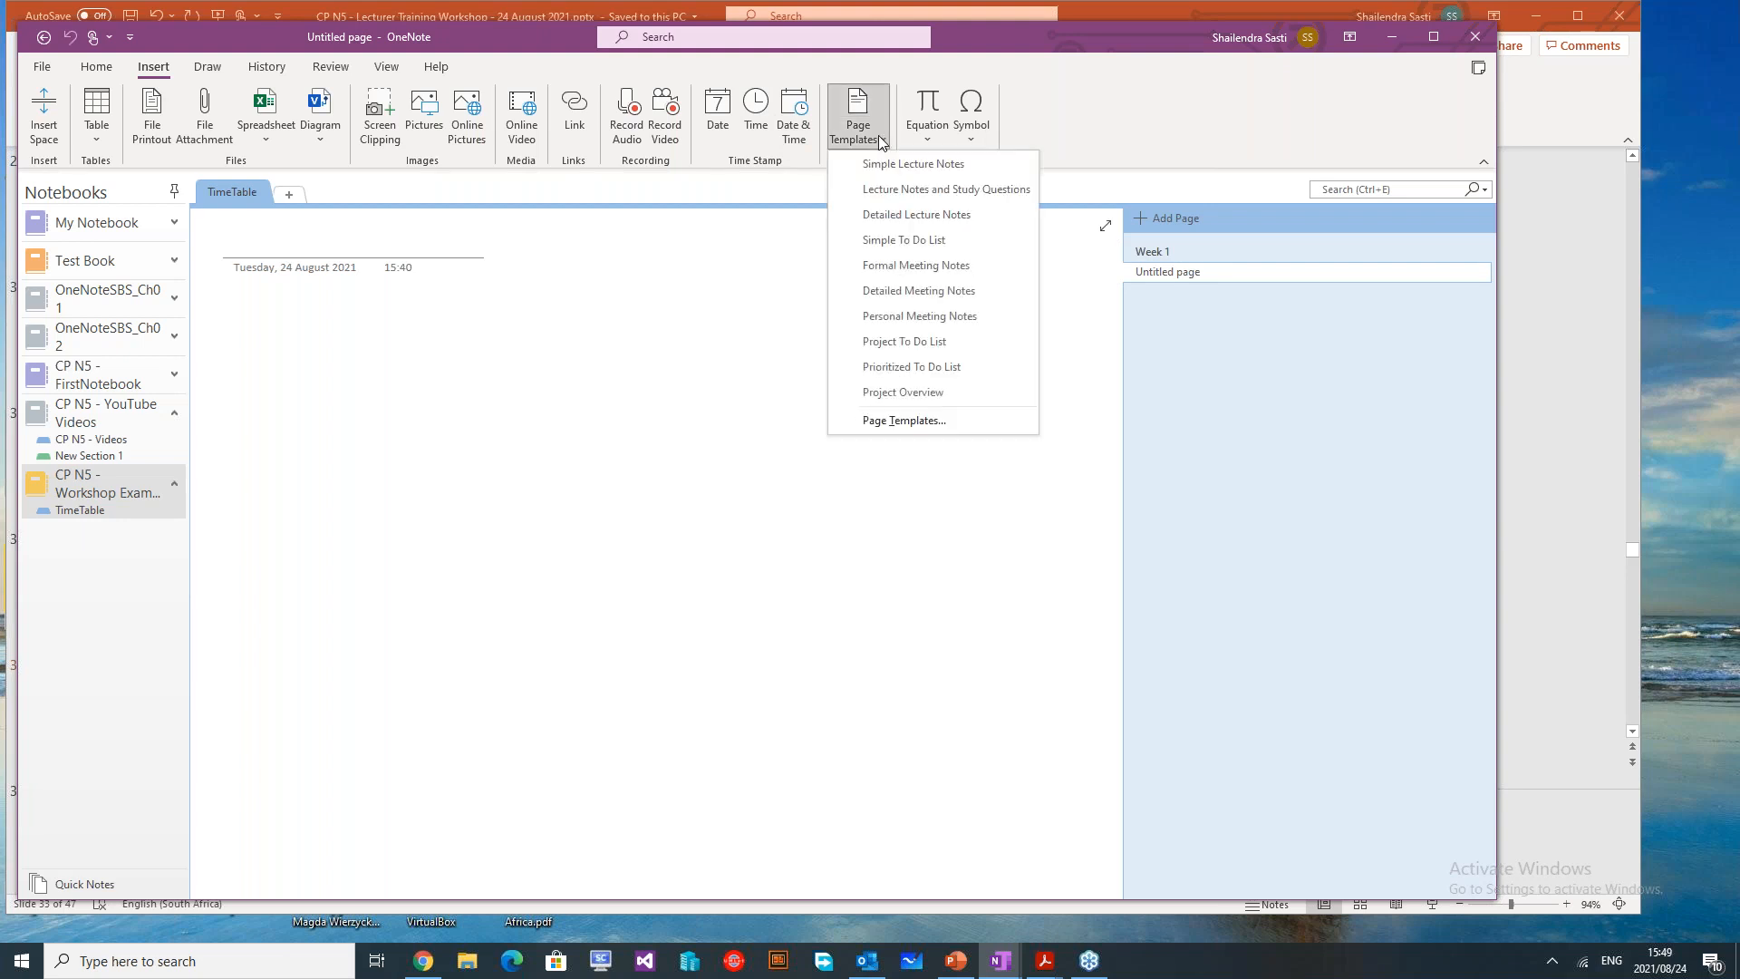
{"action": "left_click", "coordinate": [931, 423]}
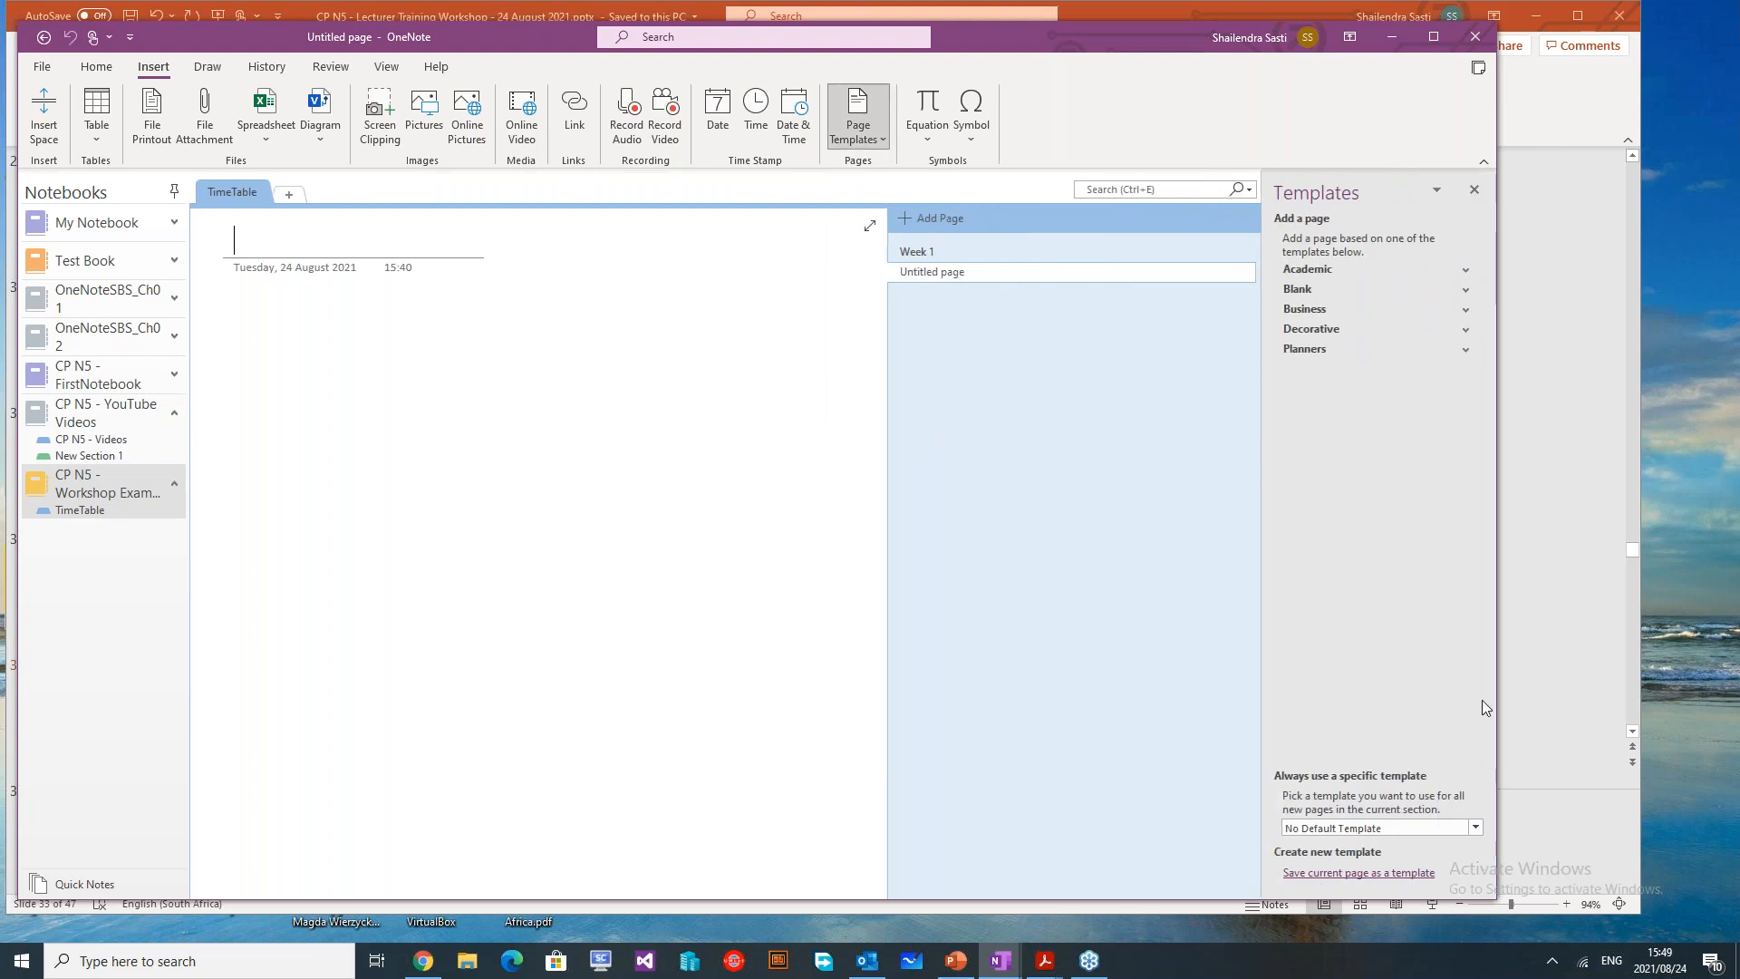
{"action": "left_click_drag", "start_coordinate": [1502, 682], "coordinate": [1413, 676]}
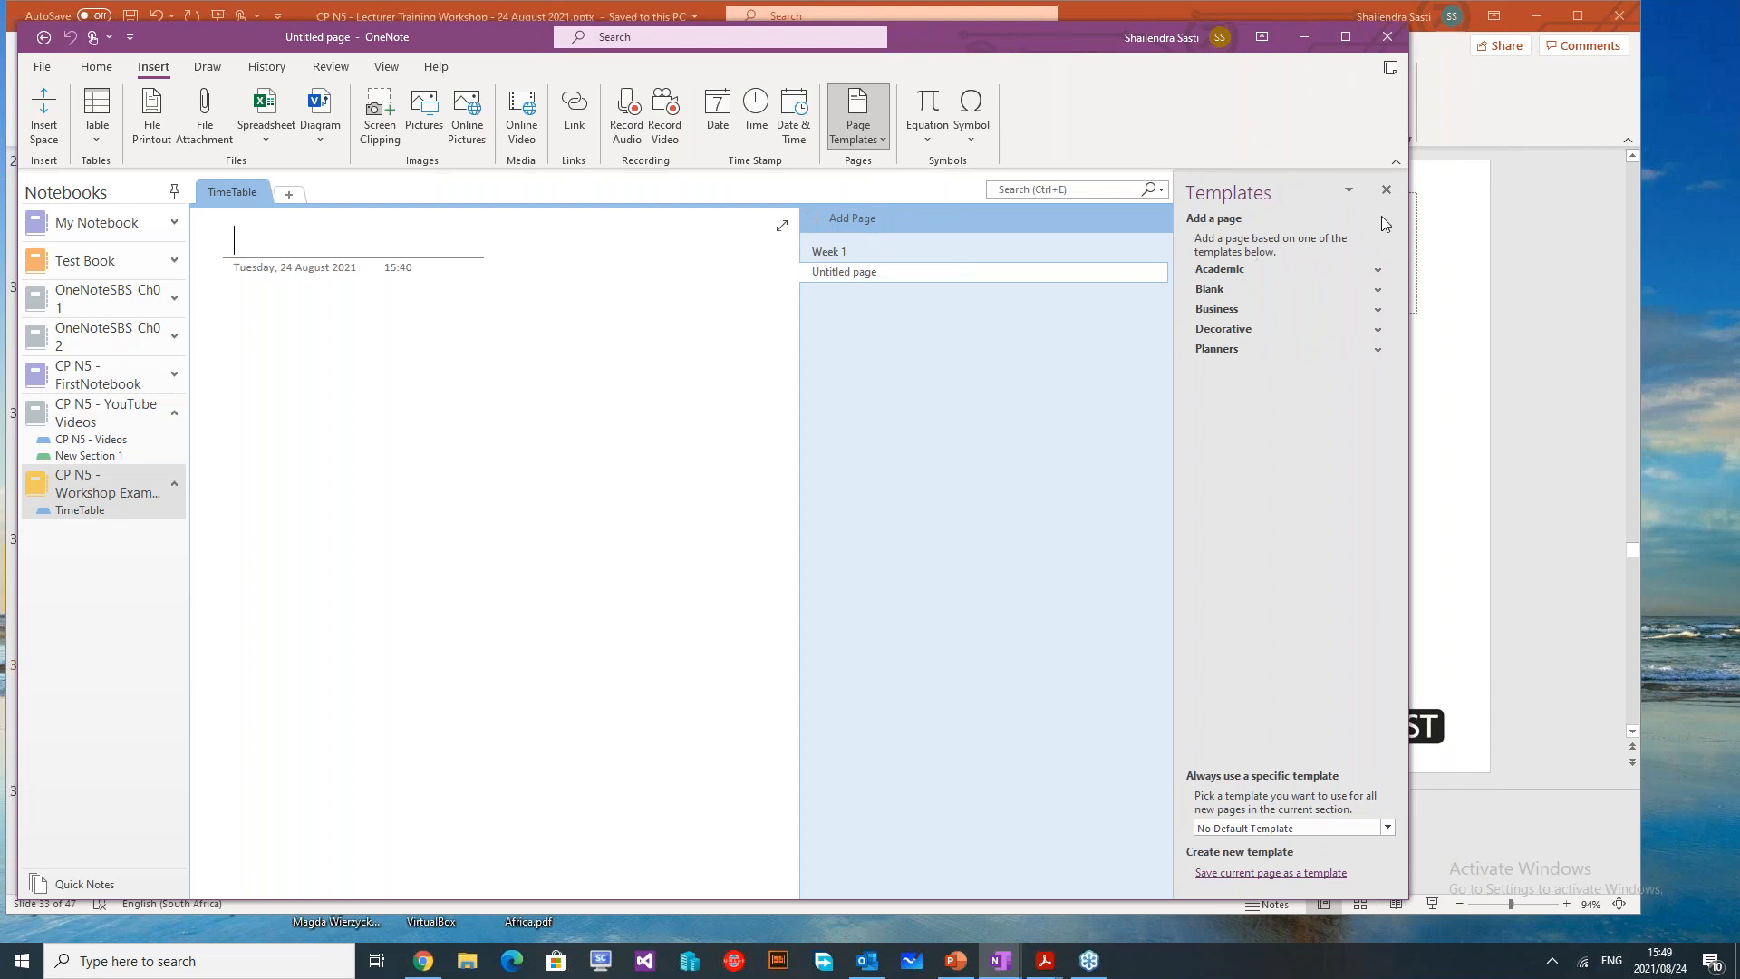
Browse the page templates offered in the Academic, Blank and Business categories
{"action": "left_click", "coordinate": [1376, 274]}
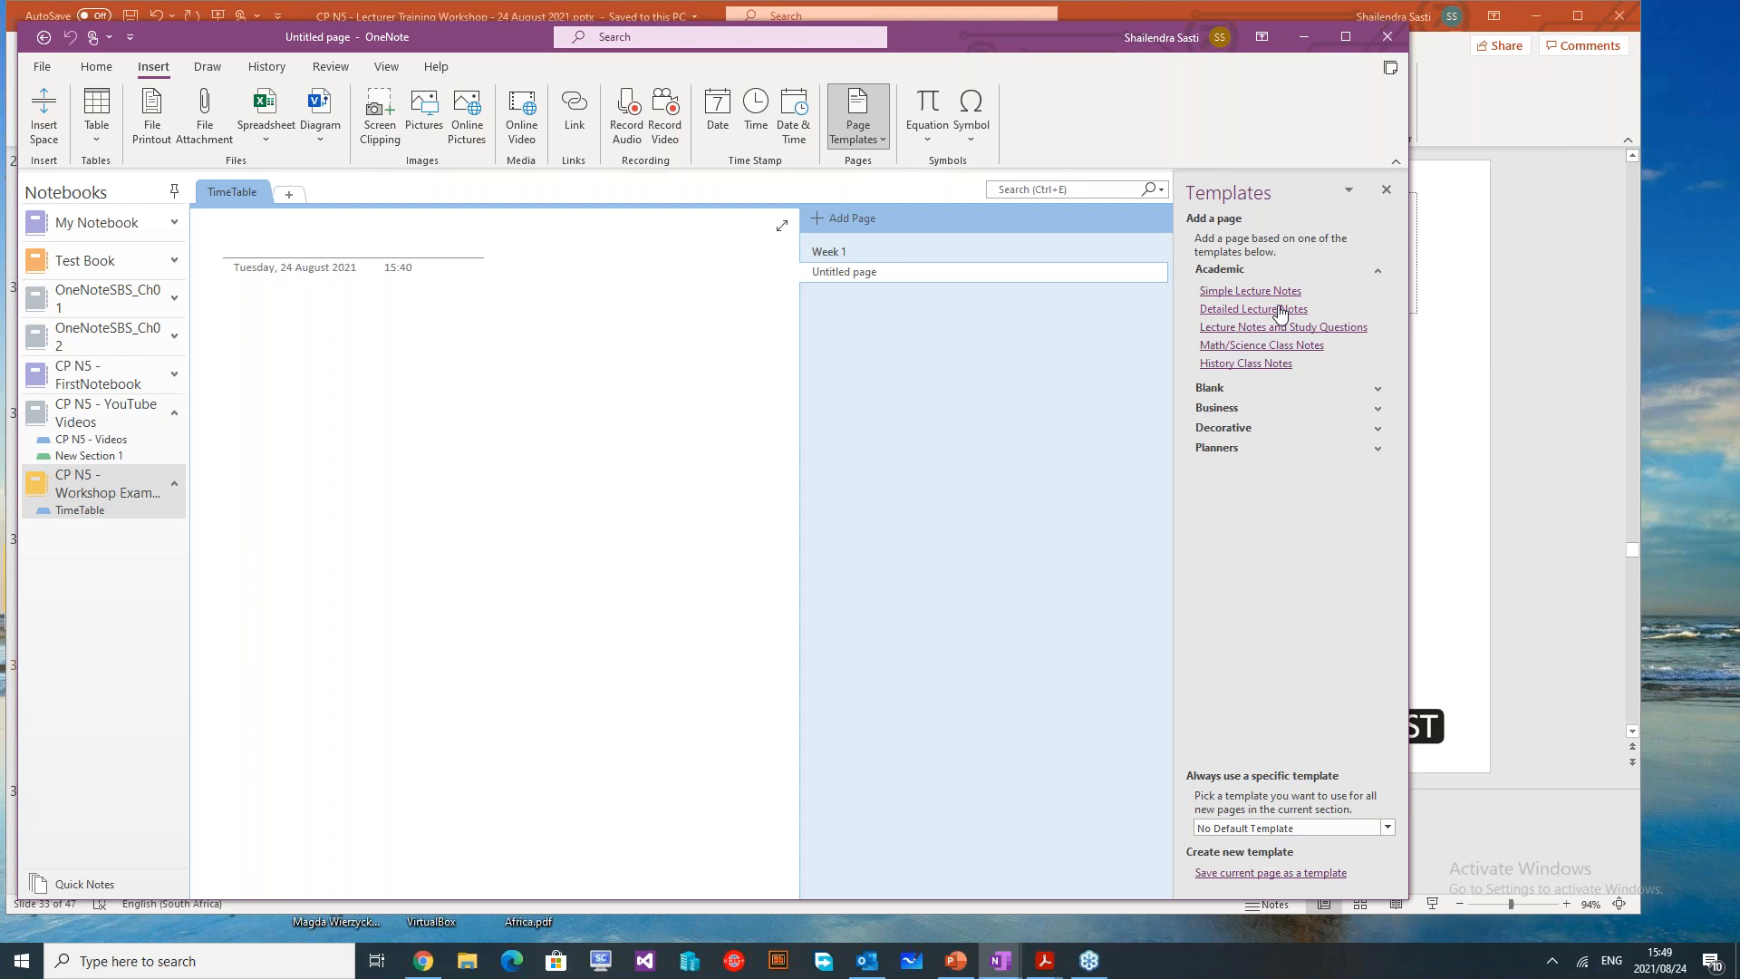
{"action": "left_click", "coordinate": [1377, 390]}
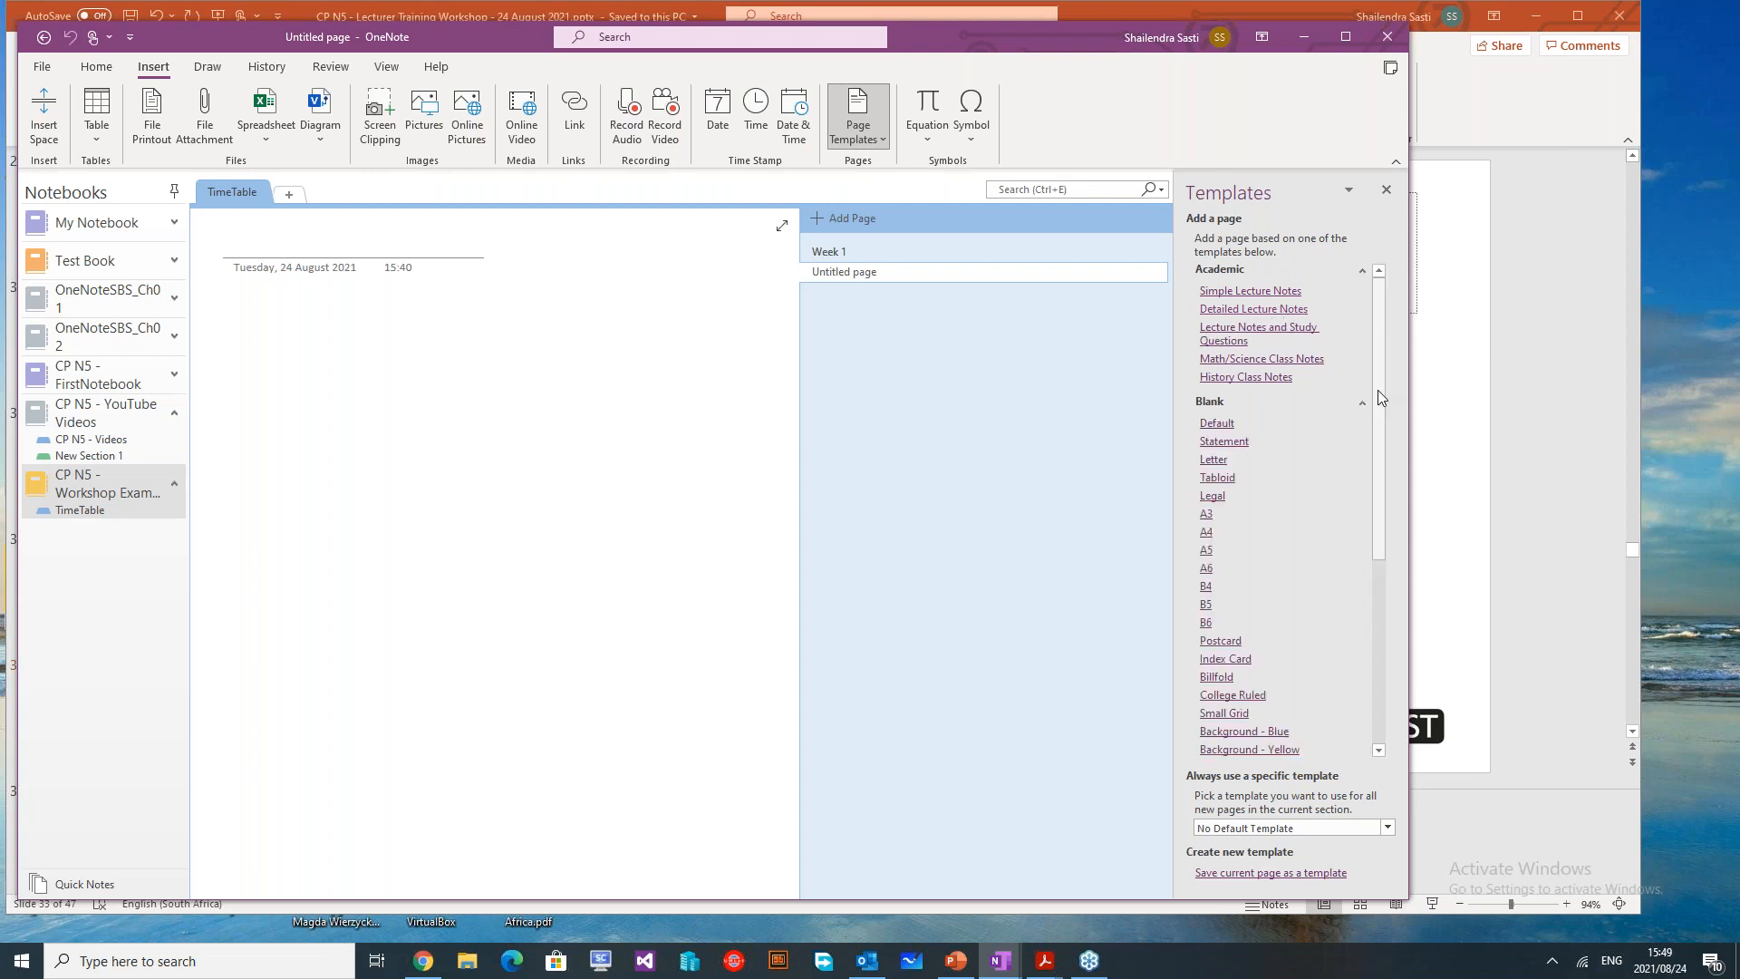
{"action": "left_click", "coordinate": [1362, 402]}
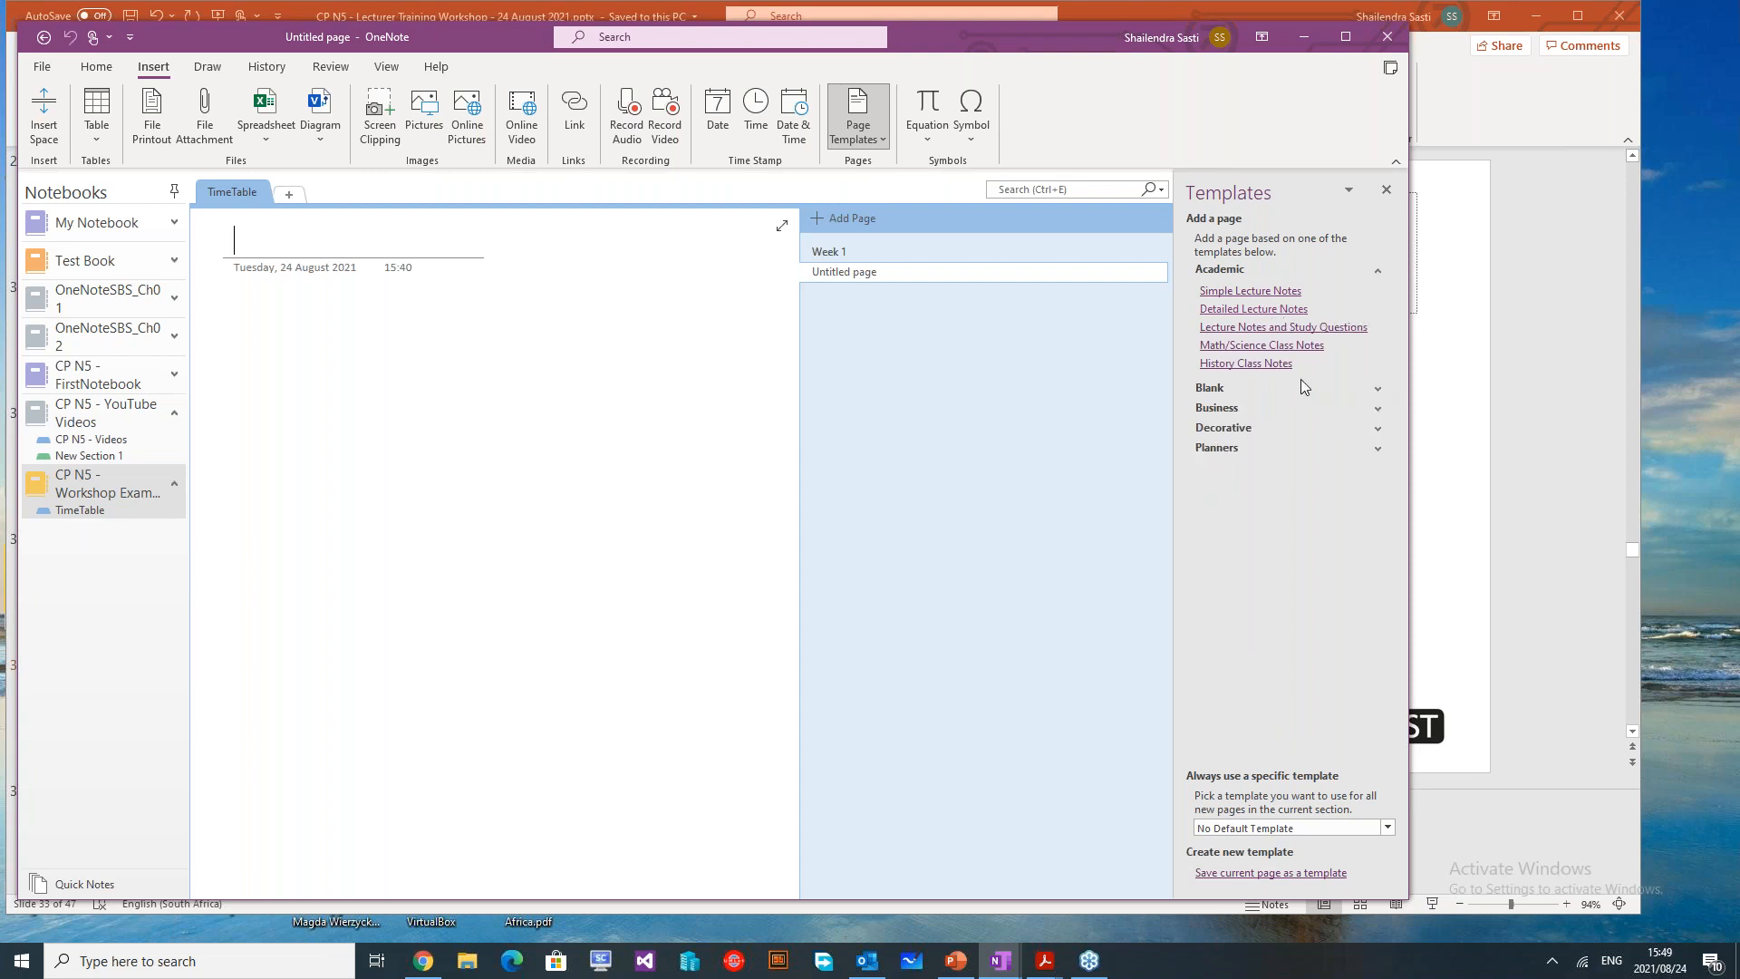
{"action": "left_click", "coordinate": [1378, 411]}
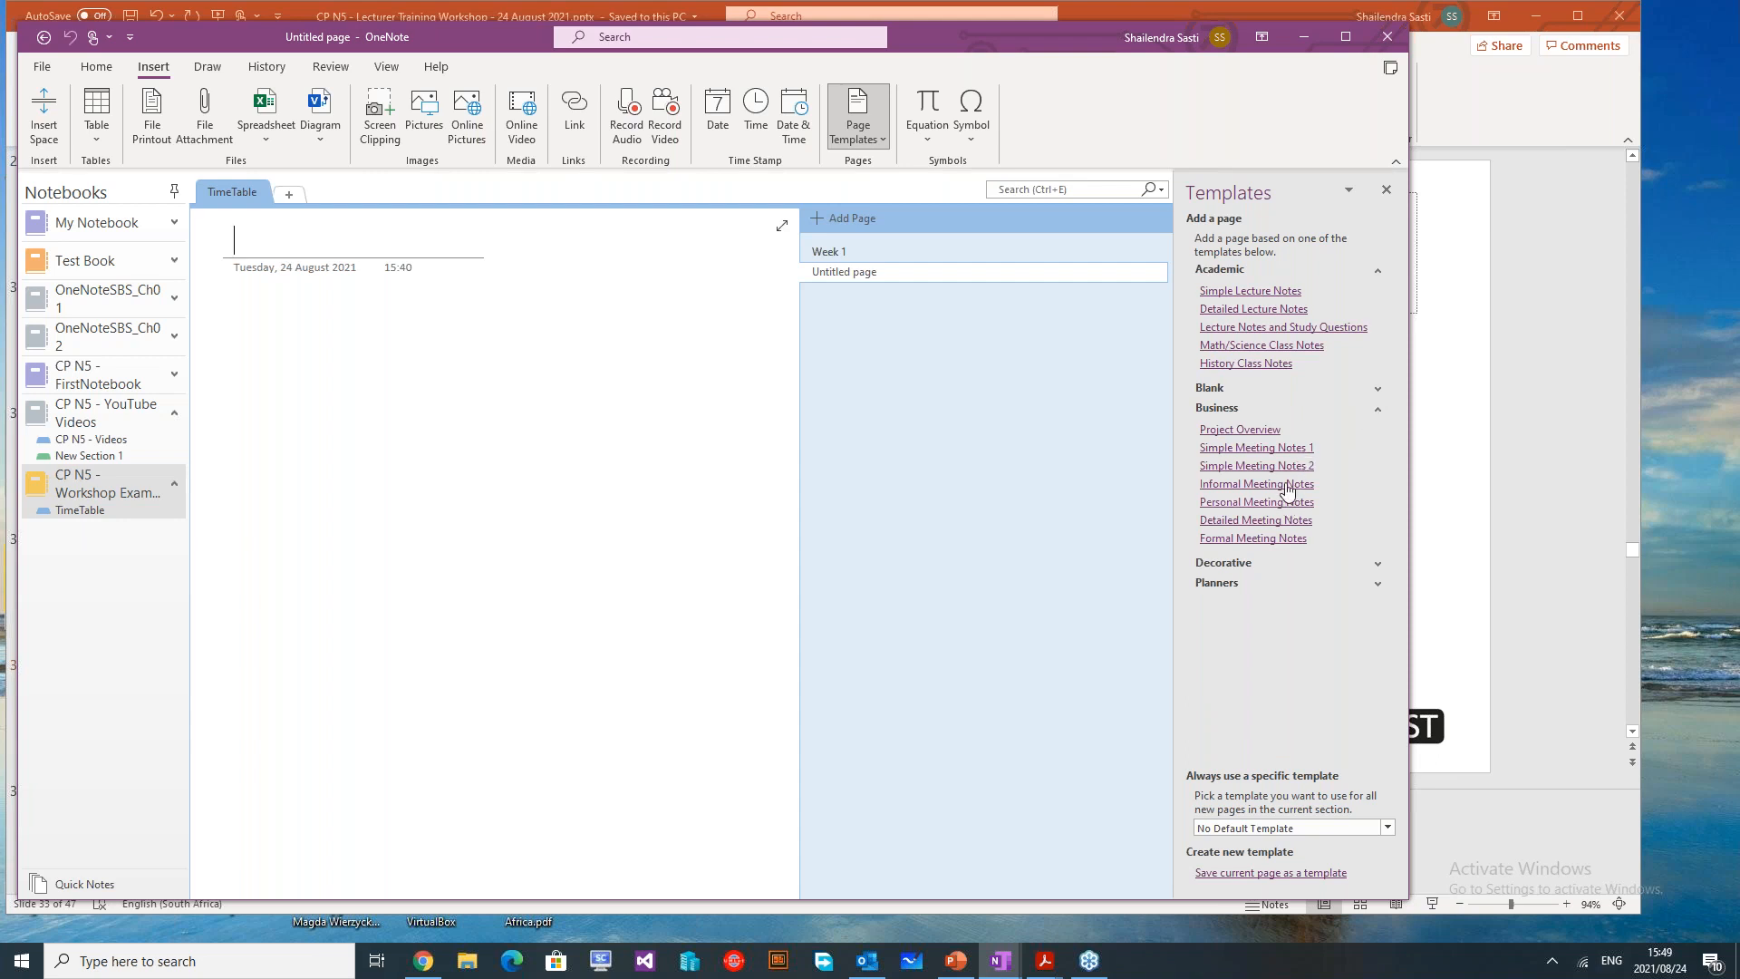
{"action": "left_click", "coordinate": [1377, 407]}
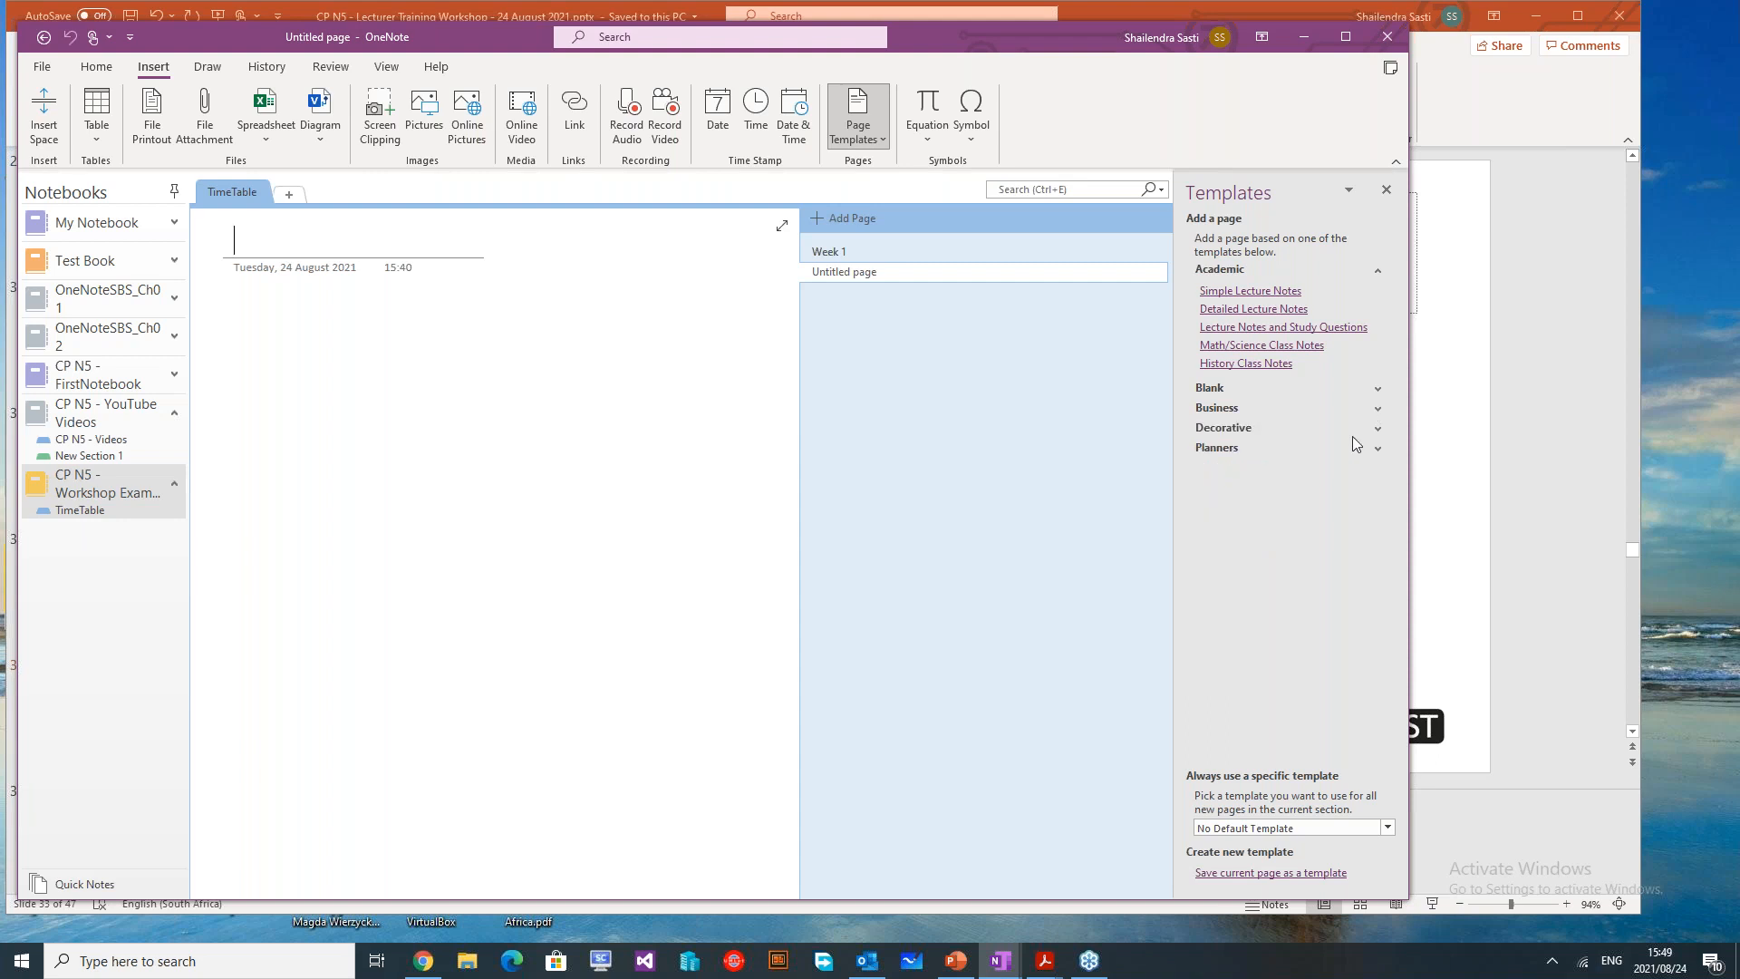
Add new pages based on the decorative templates Cyan Title, Blue Stripe Title and Blue Mist Margin
{"action": "left_click", "coordinate": [1377, 429]}
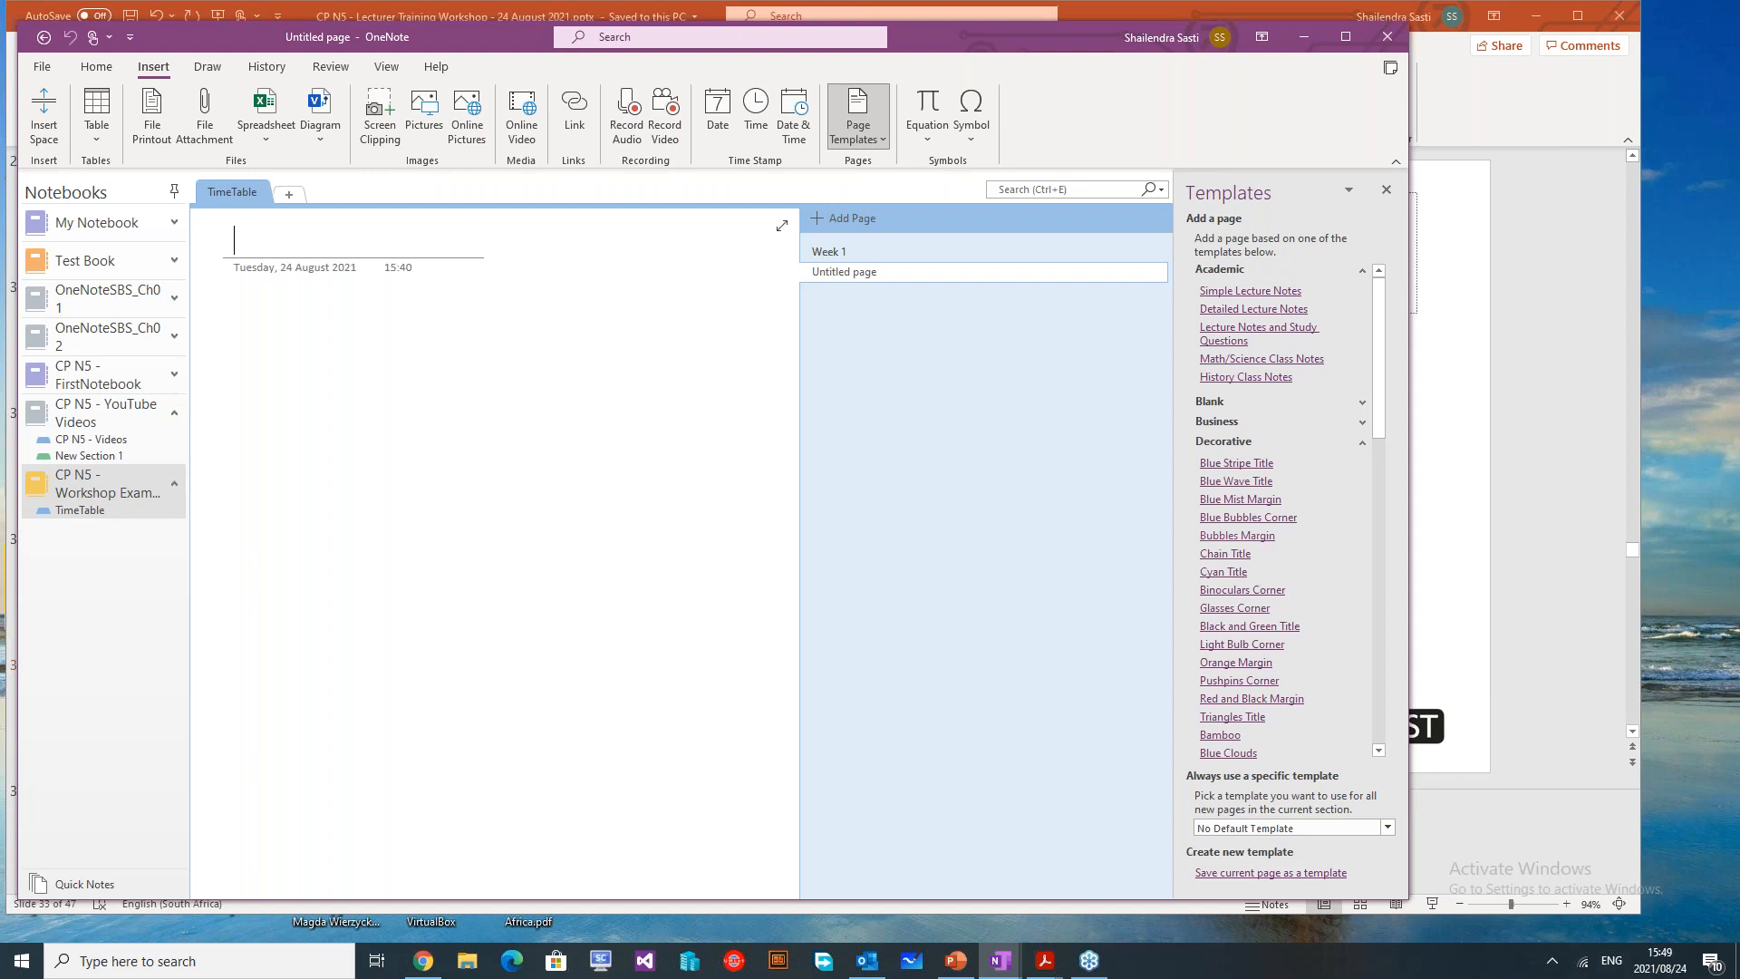
{"action": "left_click", "coordinate": [1225, 572]}
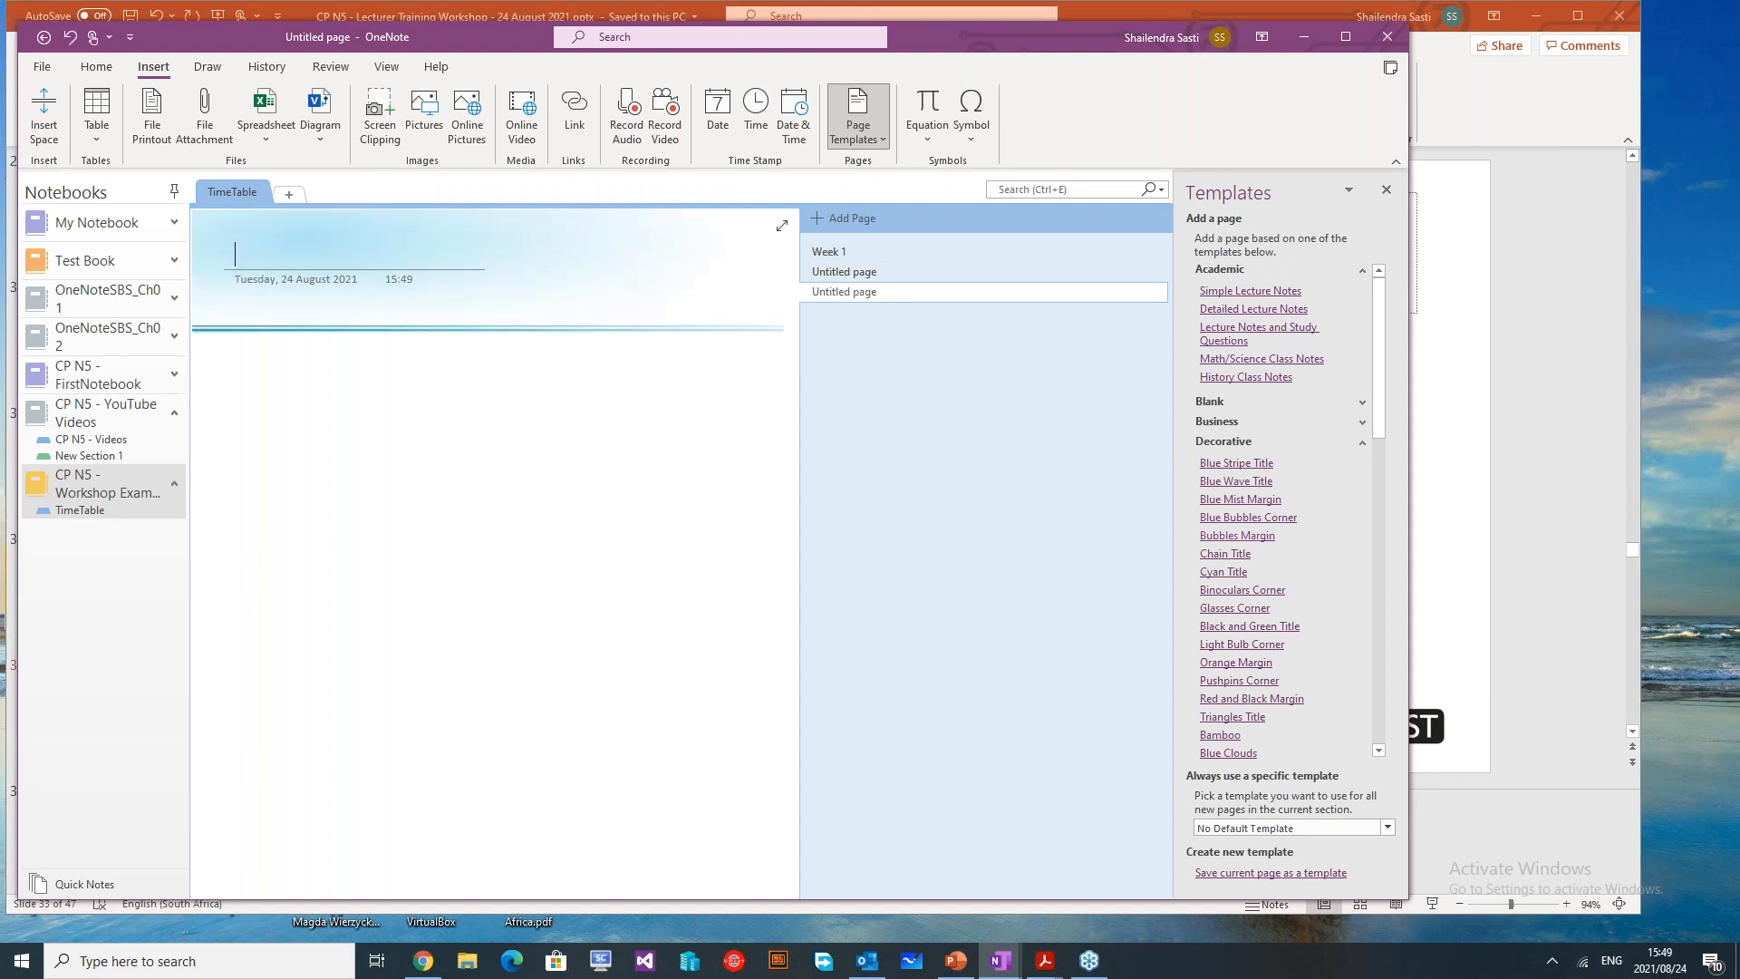
{"action": "left_click", "coordinate": [1254, 463]}
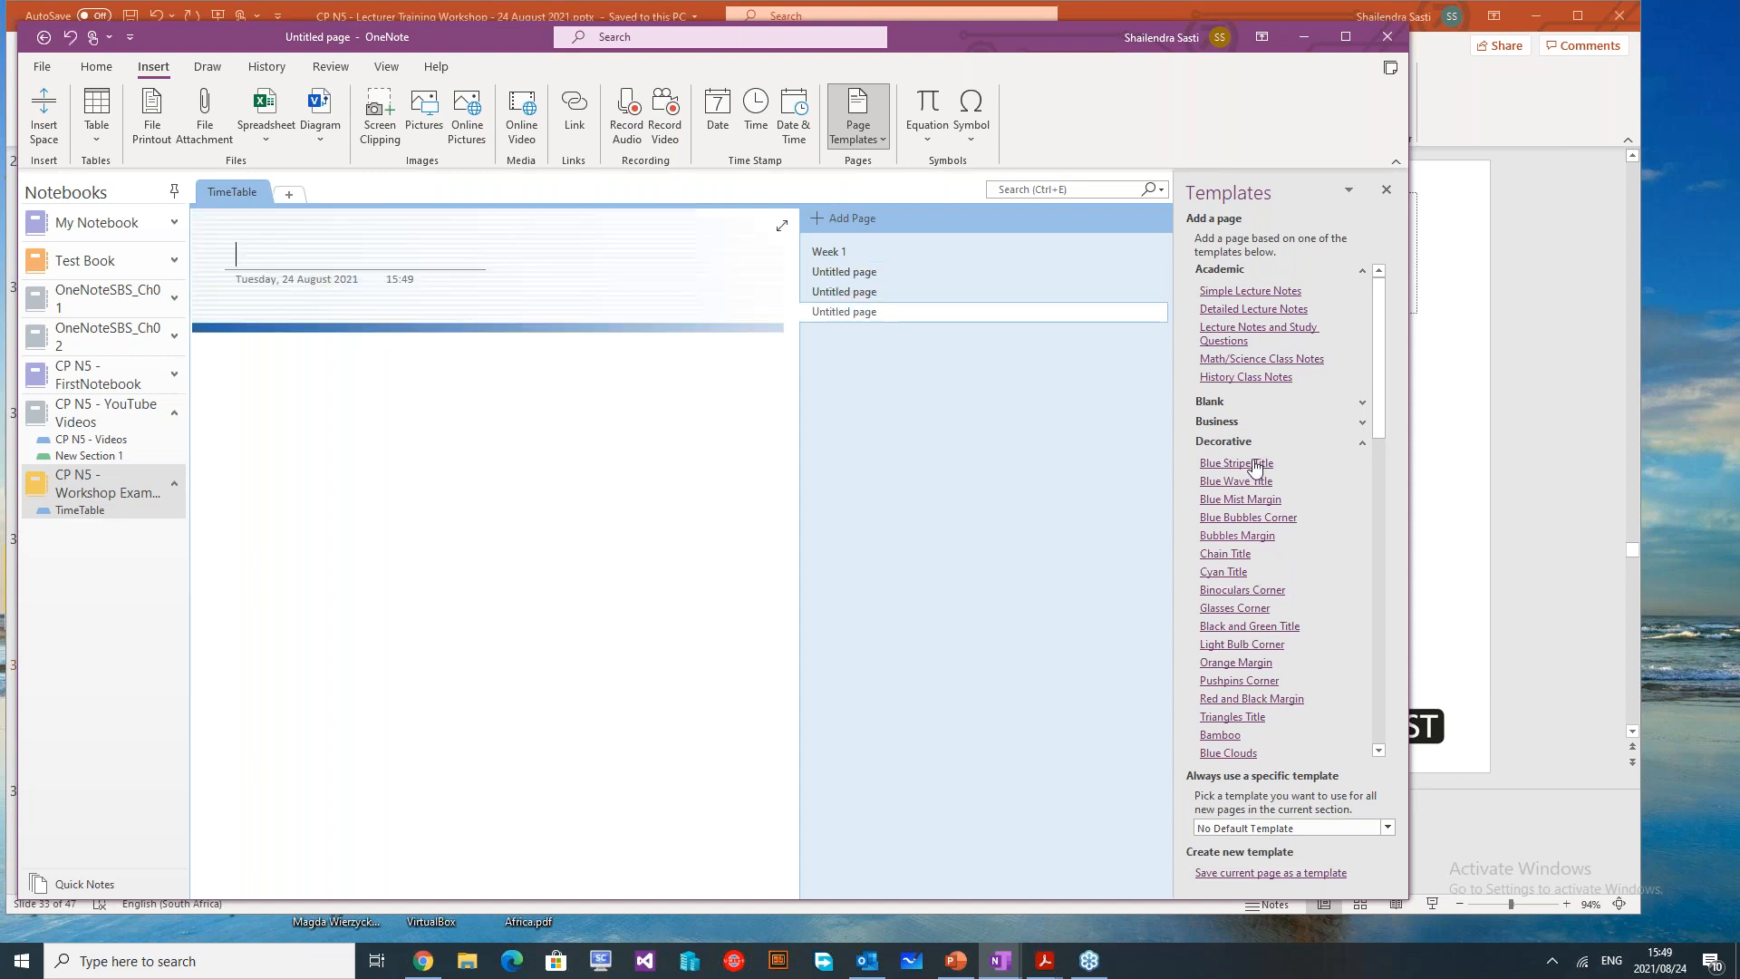
{"action": "left_click", "coordinate": [1251, 499]}
{"action": "left_click", "coordinate": [1251, 499]}
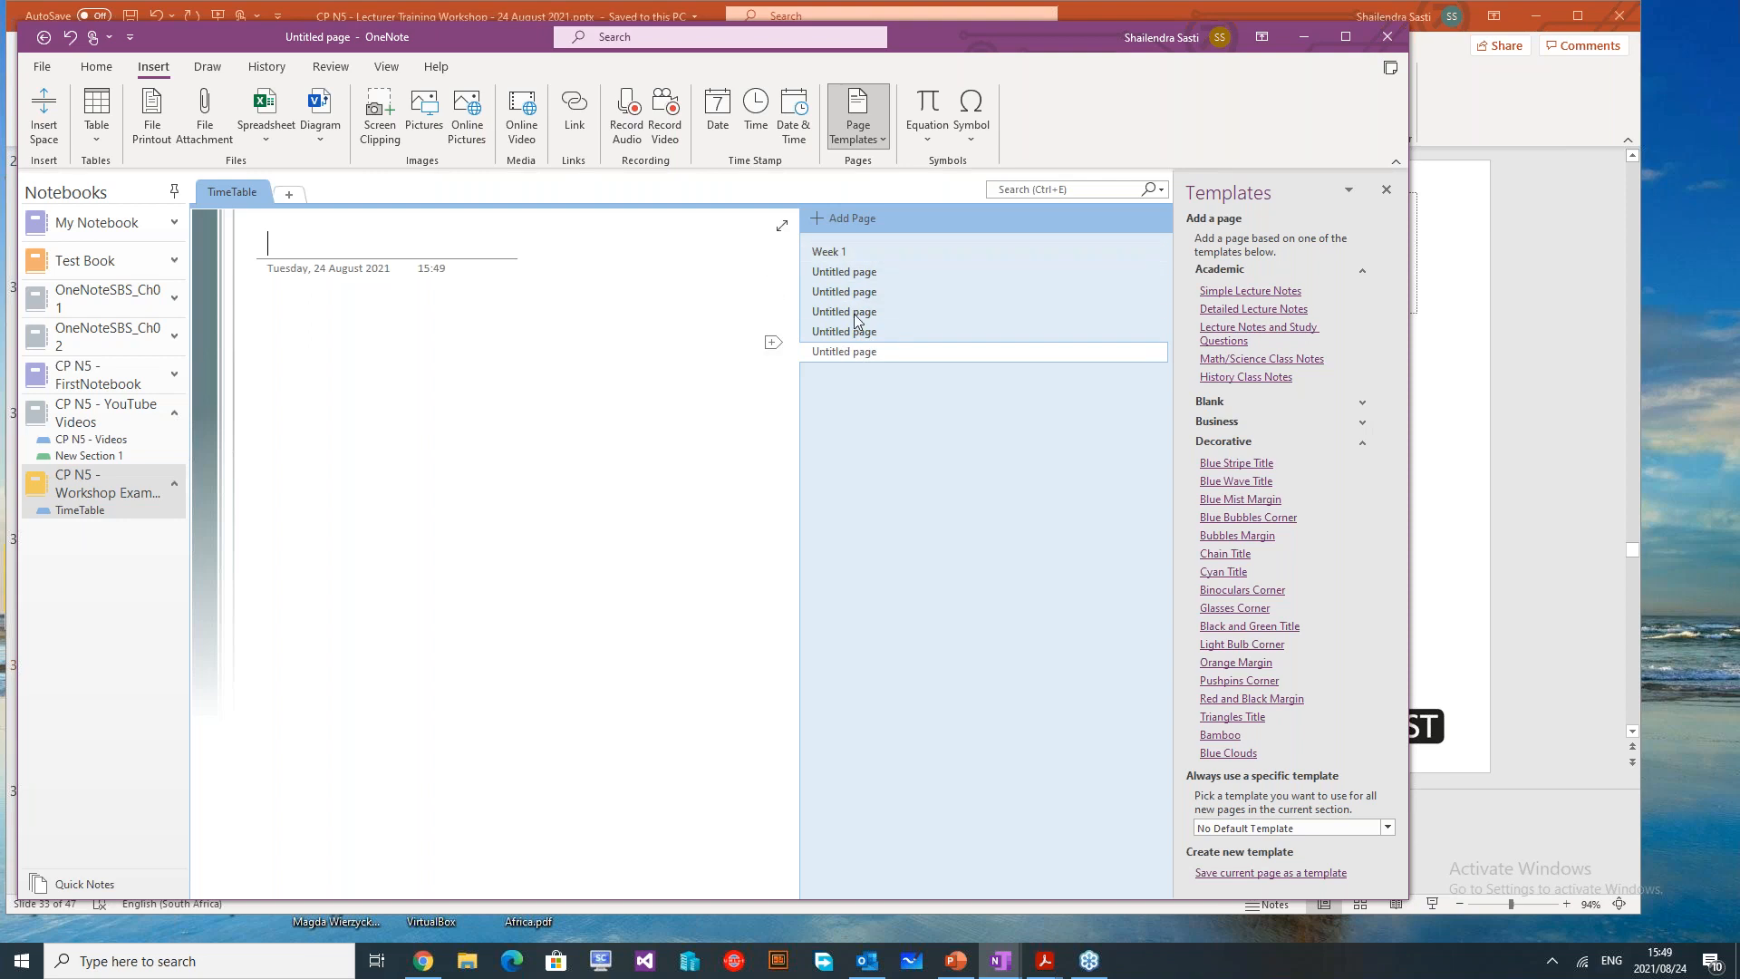
View each untitled page of the TimeTable section in turn to compare their template designs
{"action": "left_click", "coordinate": [862, 272]}
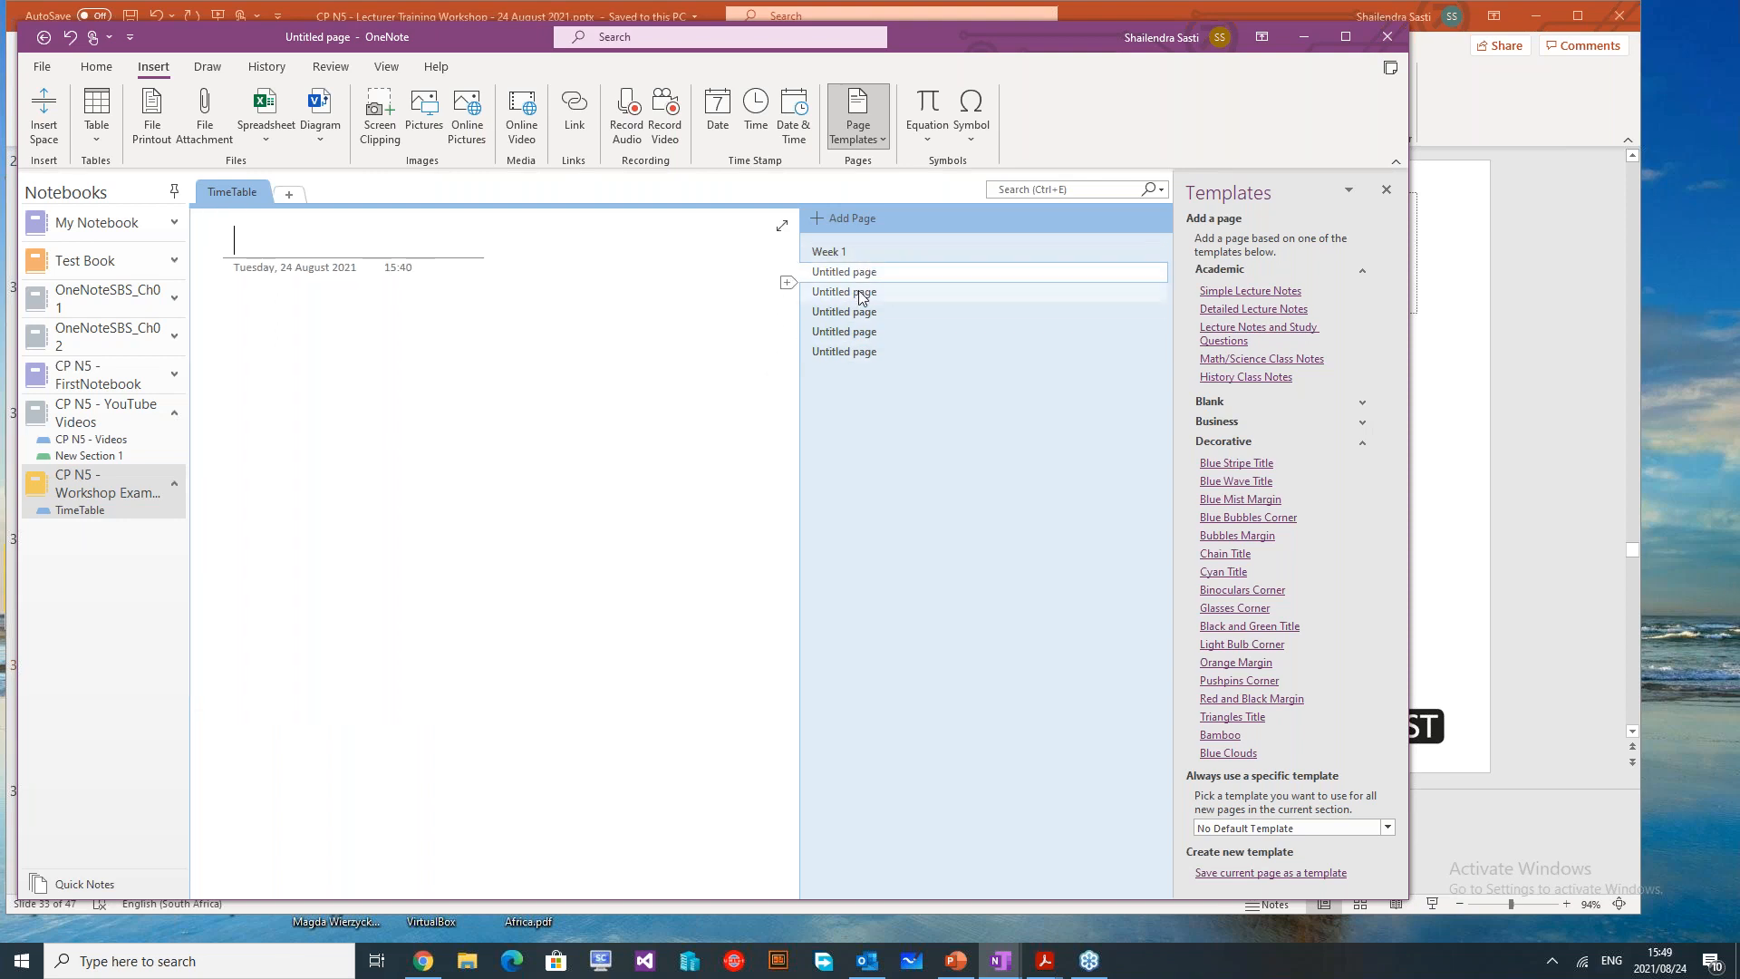
{"action": "left_click", "coordinate": [862, 291]}
{"action": "left_click", "coordinate": [862, 311]}
{"action": "left_click", "coordinate": [862, 332]}
{"action": "left_click", "coordinate": [866, 351]}
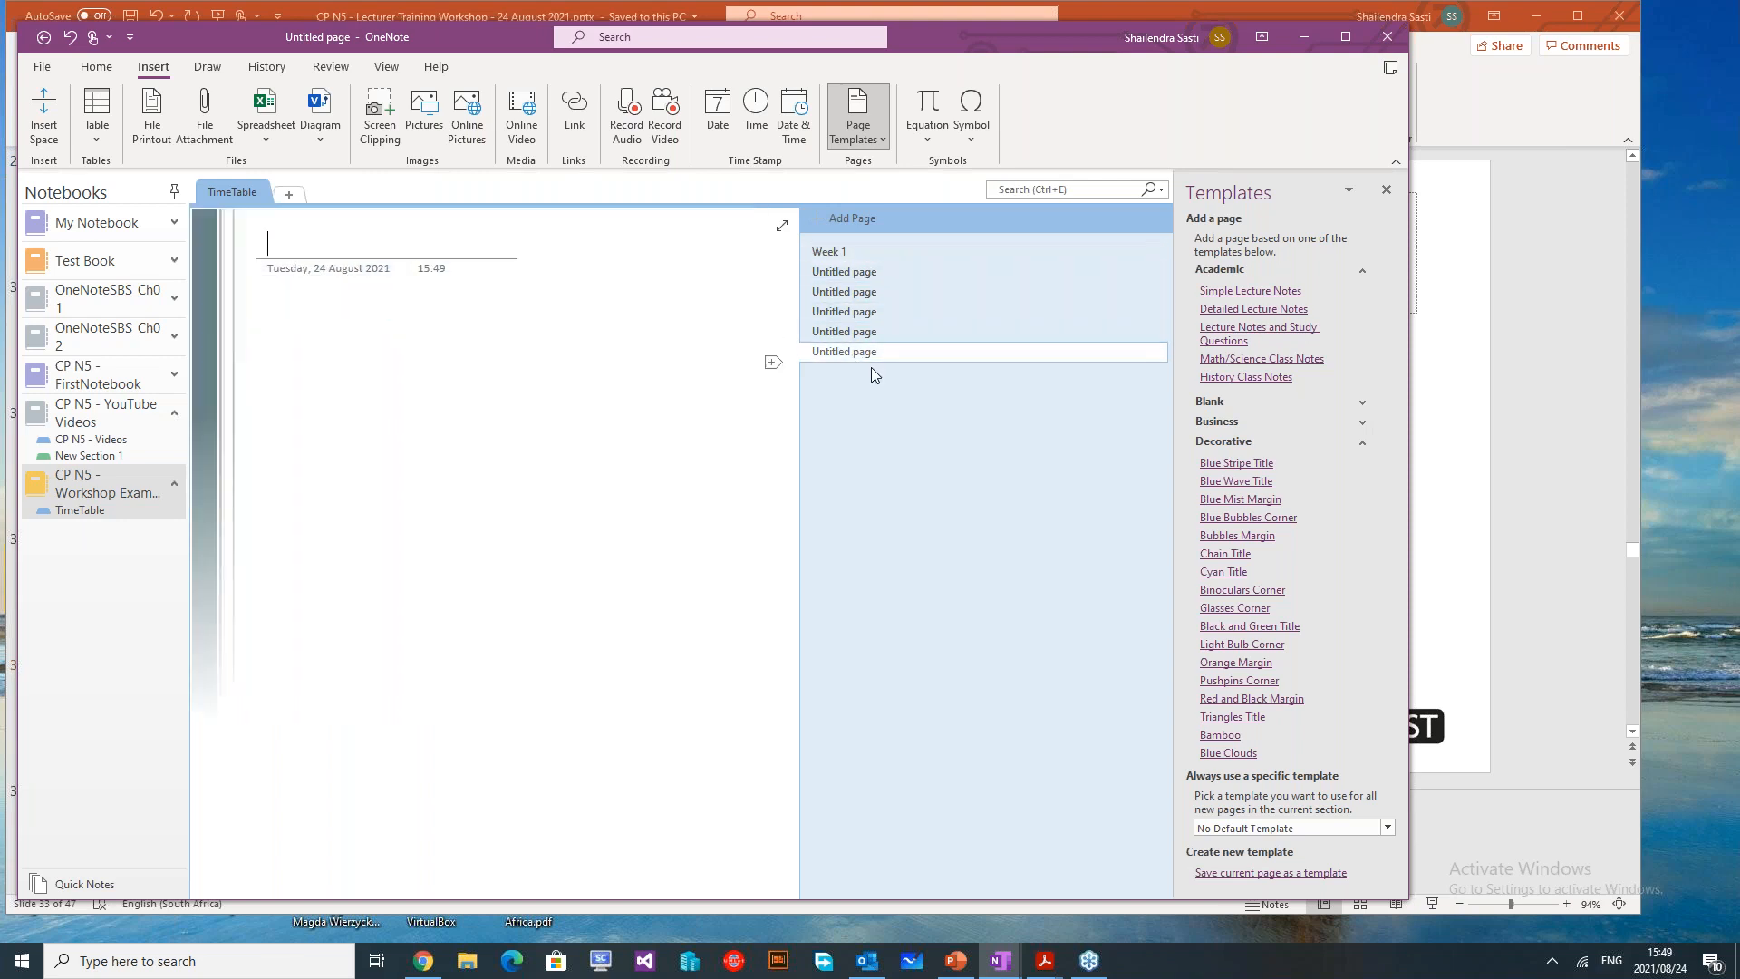
Add a page based on the academic Detailed Lecture Notes template and go to its Lecture Topic notes
{"action": "left_click", "coordinate": [1246, 311]}
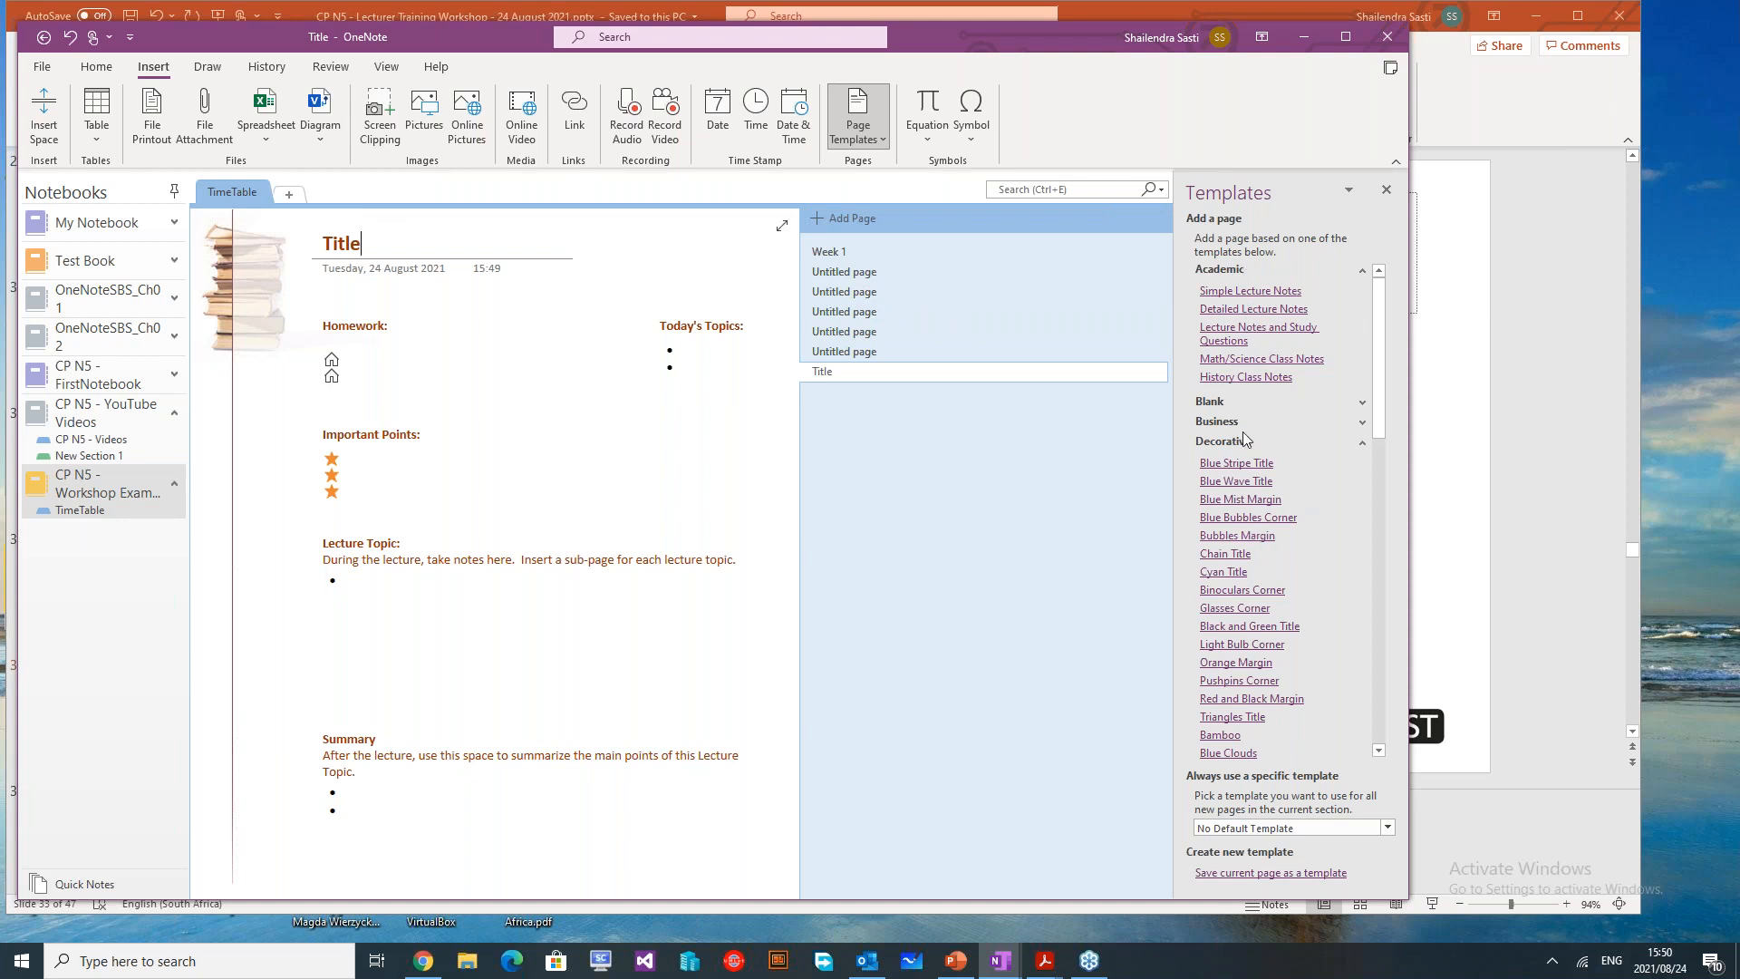
{"action": "left_click", "coordinate": [1238, 272]}
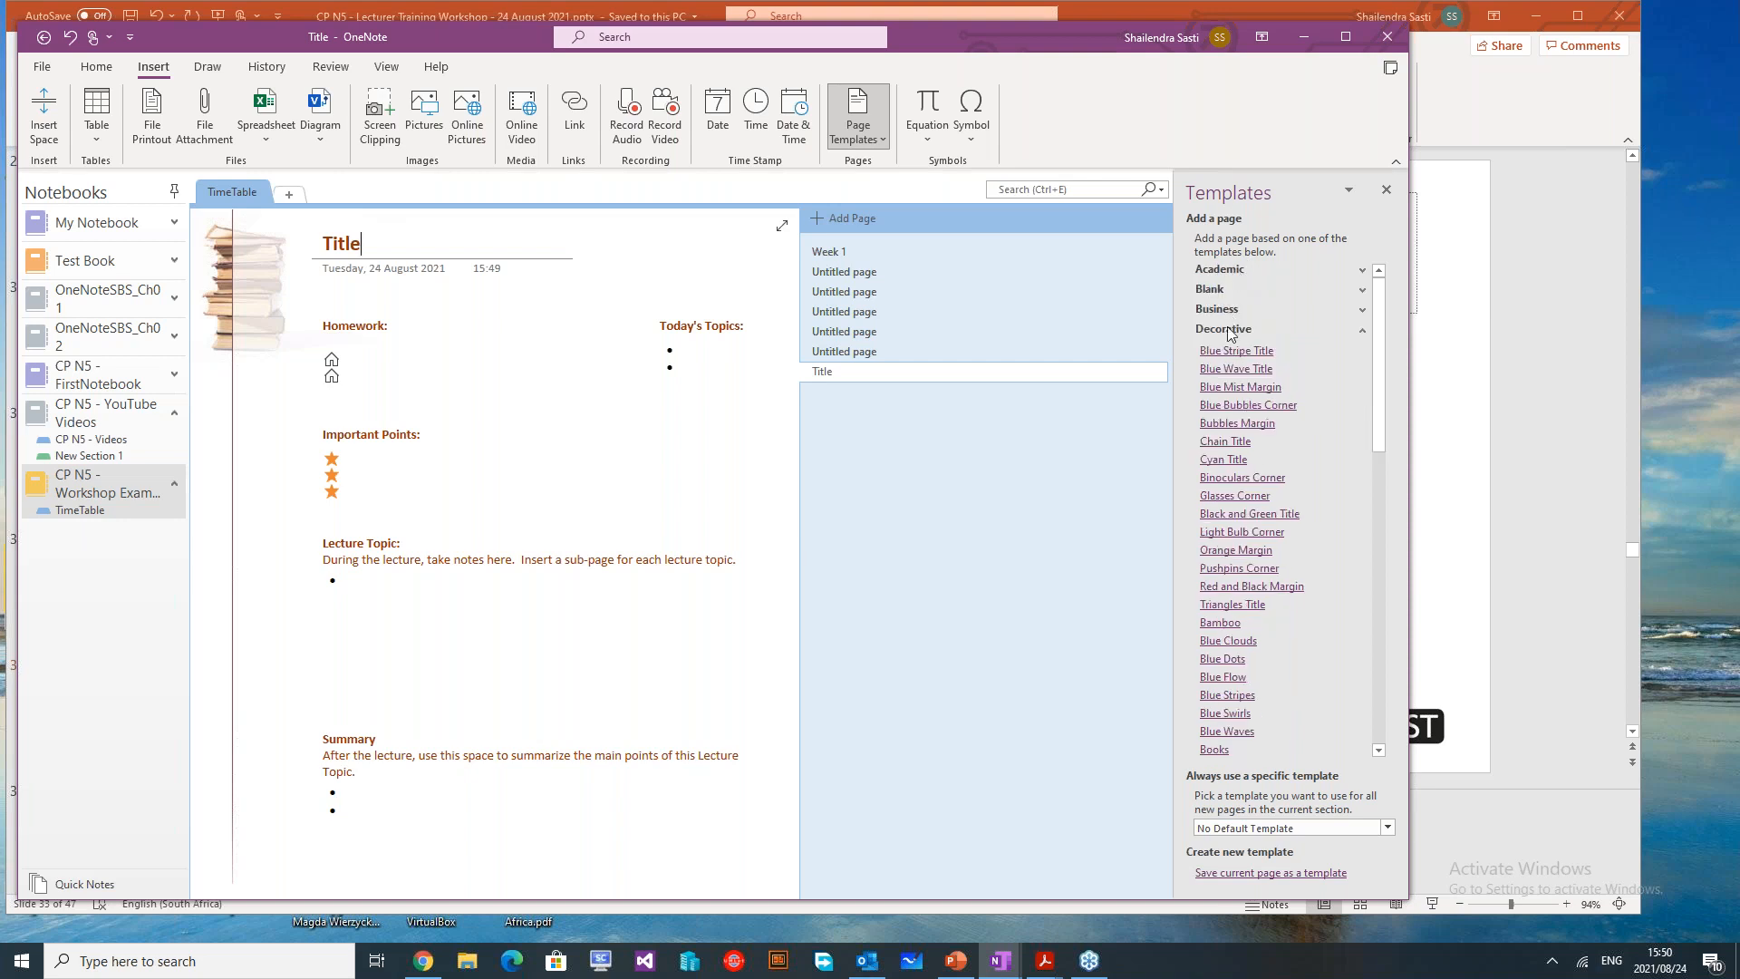
{"action": "left_click", "coordinate": [1238, 272]}
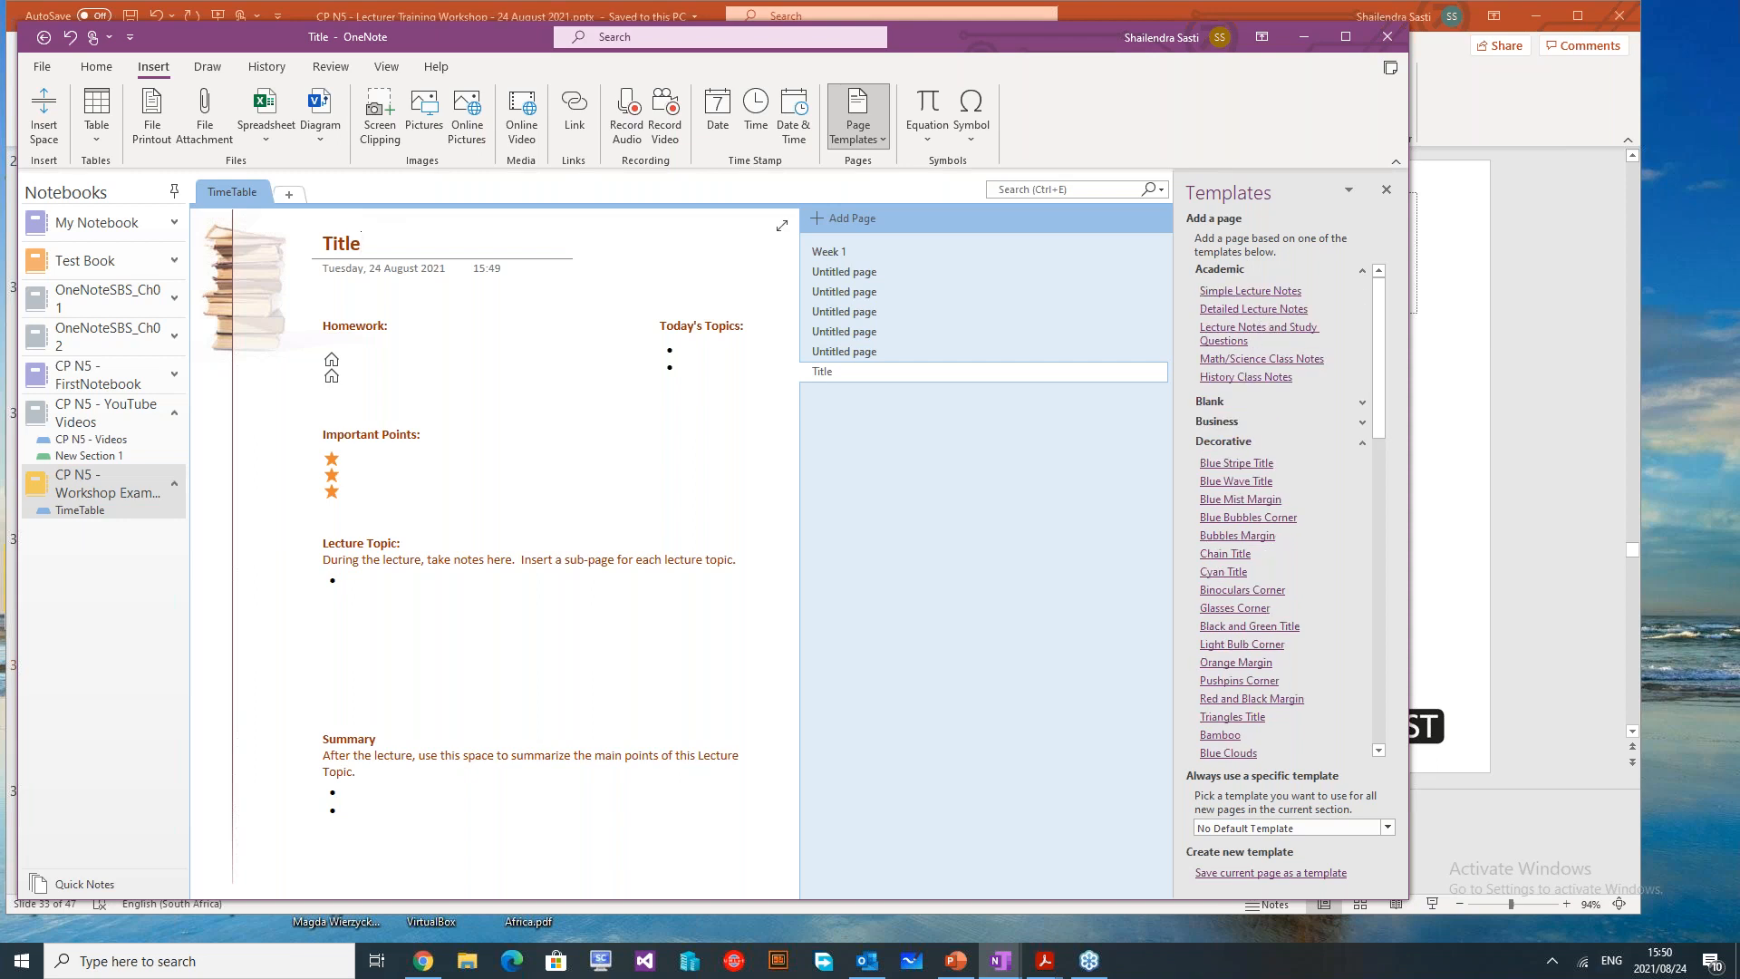
{"action": "left_click", "coordinate": [1207, 329]}
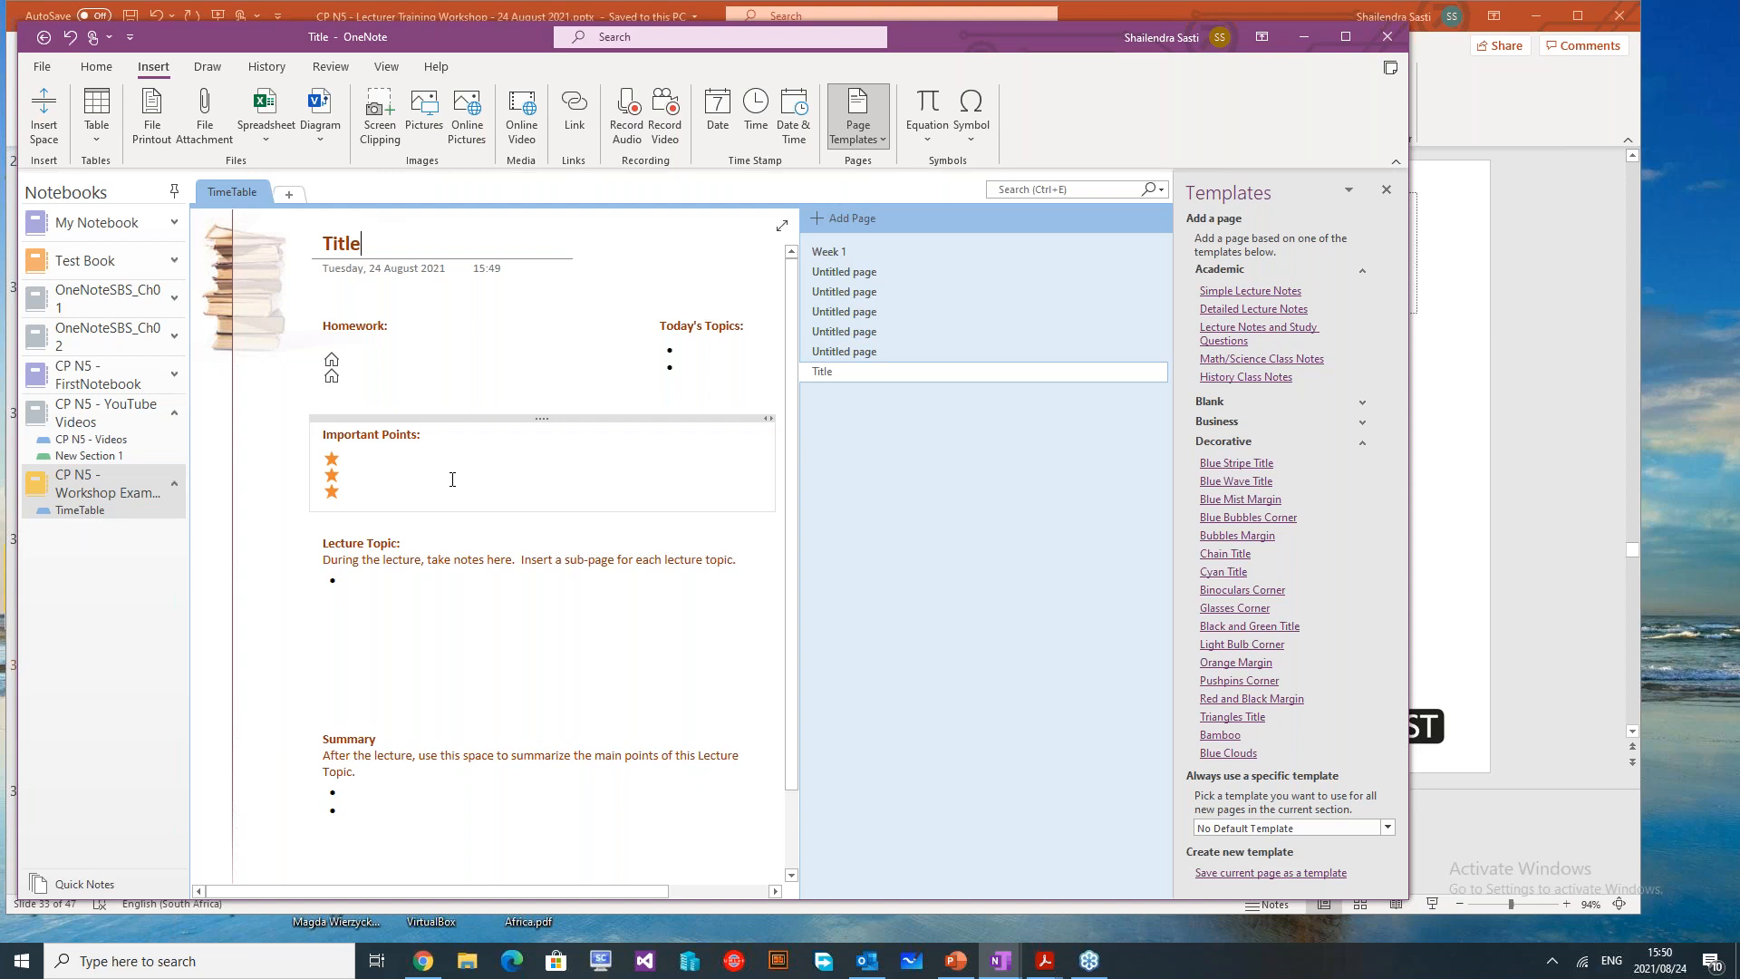
{"action": "left_click", "coordinate": [390, 591]}
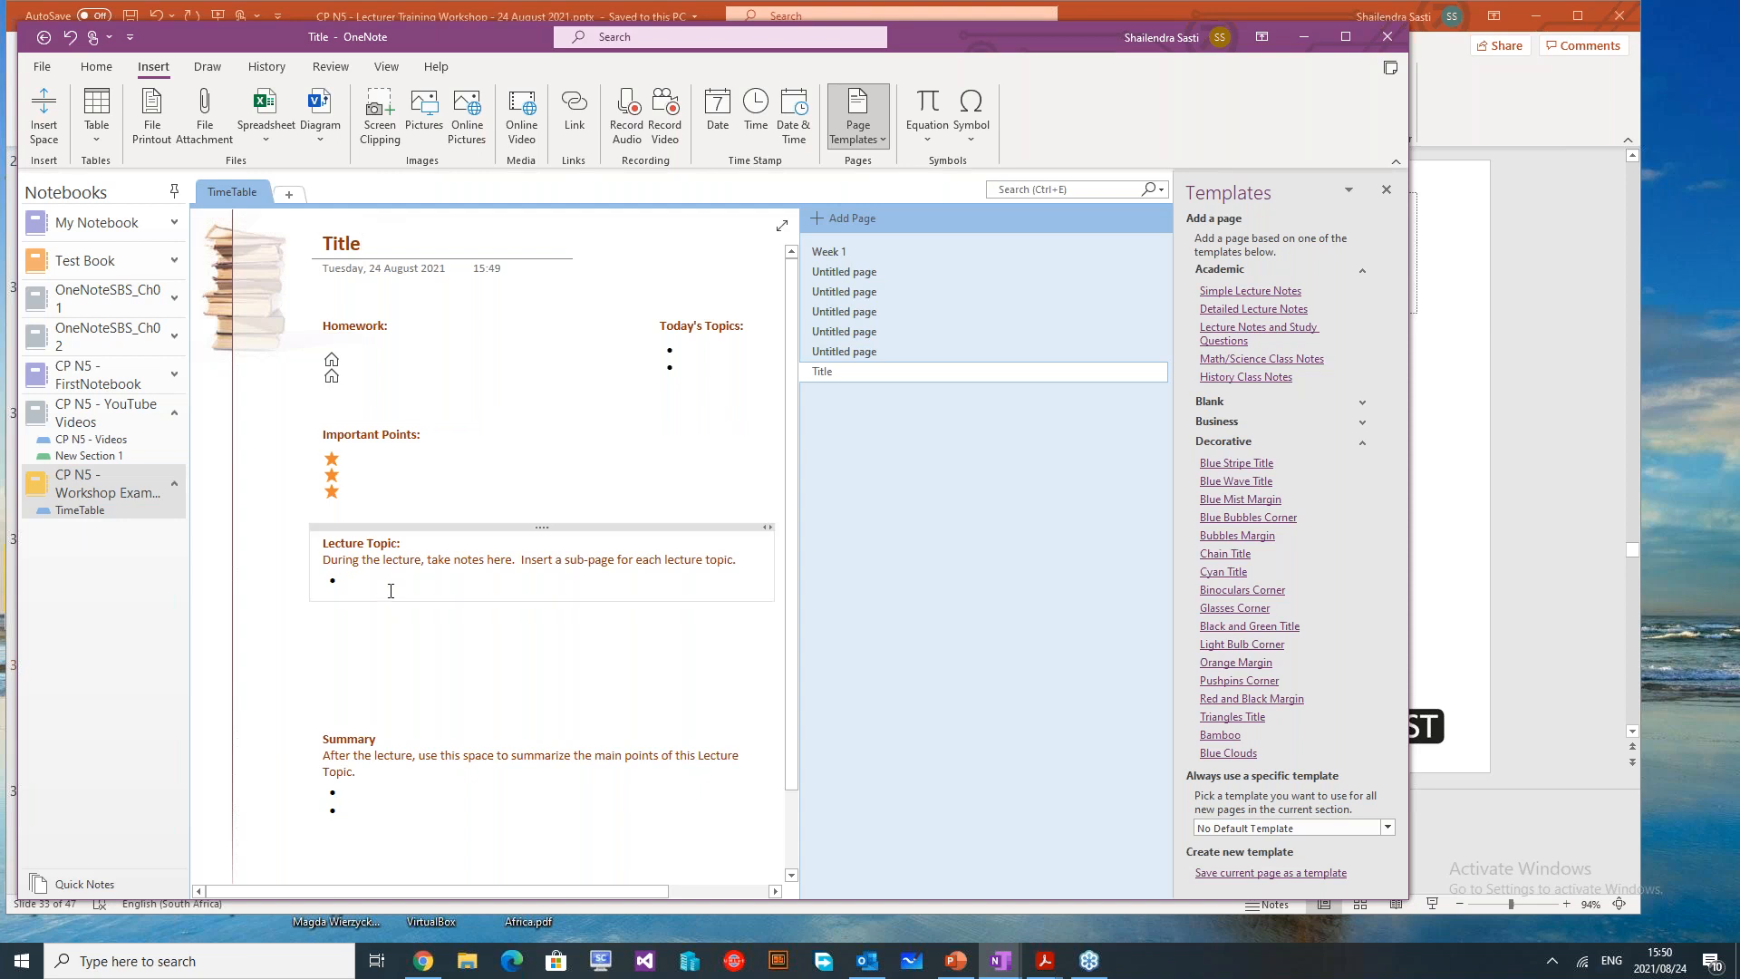
Enter "OneNote notes" as the first bullet under Lecture Topic on the lecture notes page
{"action": "type", "text": "OneNonte"}
{"action": "key", "text": "BackSpace"}
{"action": "key", "text": "BackSpace"}
{"action": "key", "text": "BackSpace"}
{"action": "key", "text": "BackSpace"}
{"action": "type", "text": "te notes"}
{"action": "left_click", "coordinate": [452, 626]}
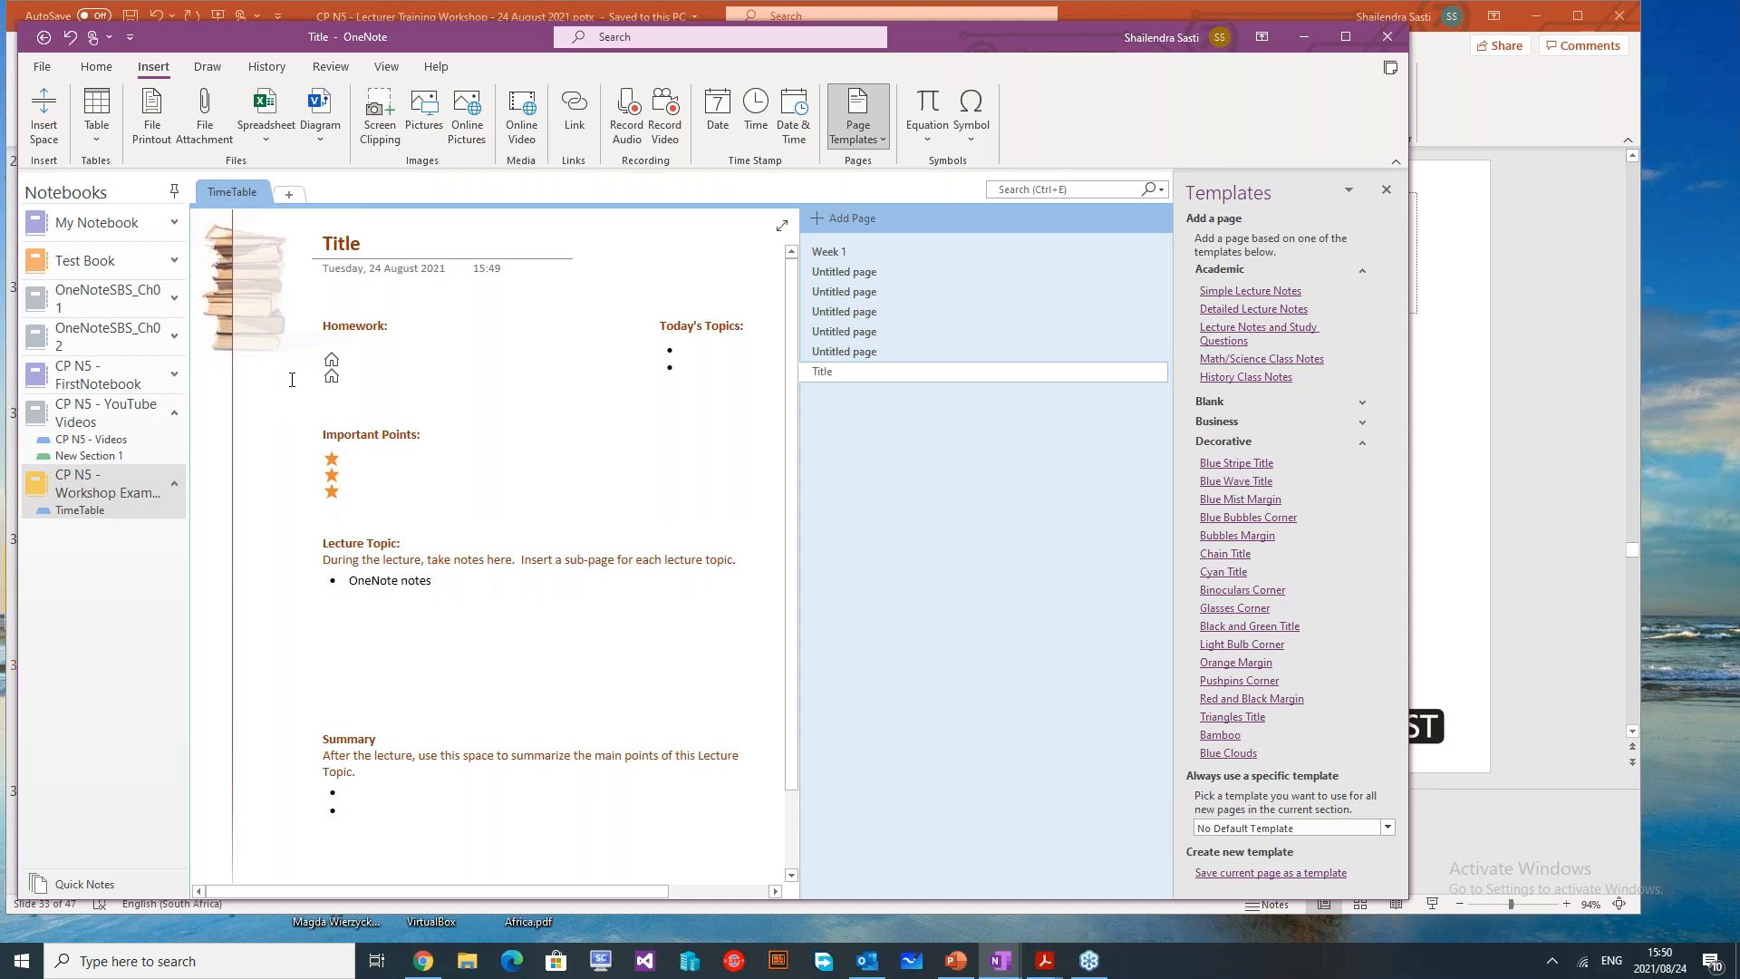
Examine the export file formats offered for the current page, section and notebook, and return to the page without exporting
{"action": "left_click", "coordinate": [43, 68]}
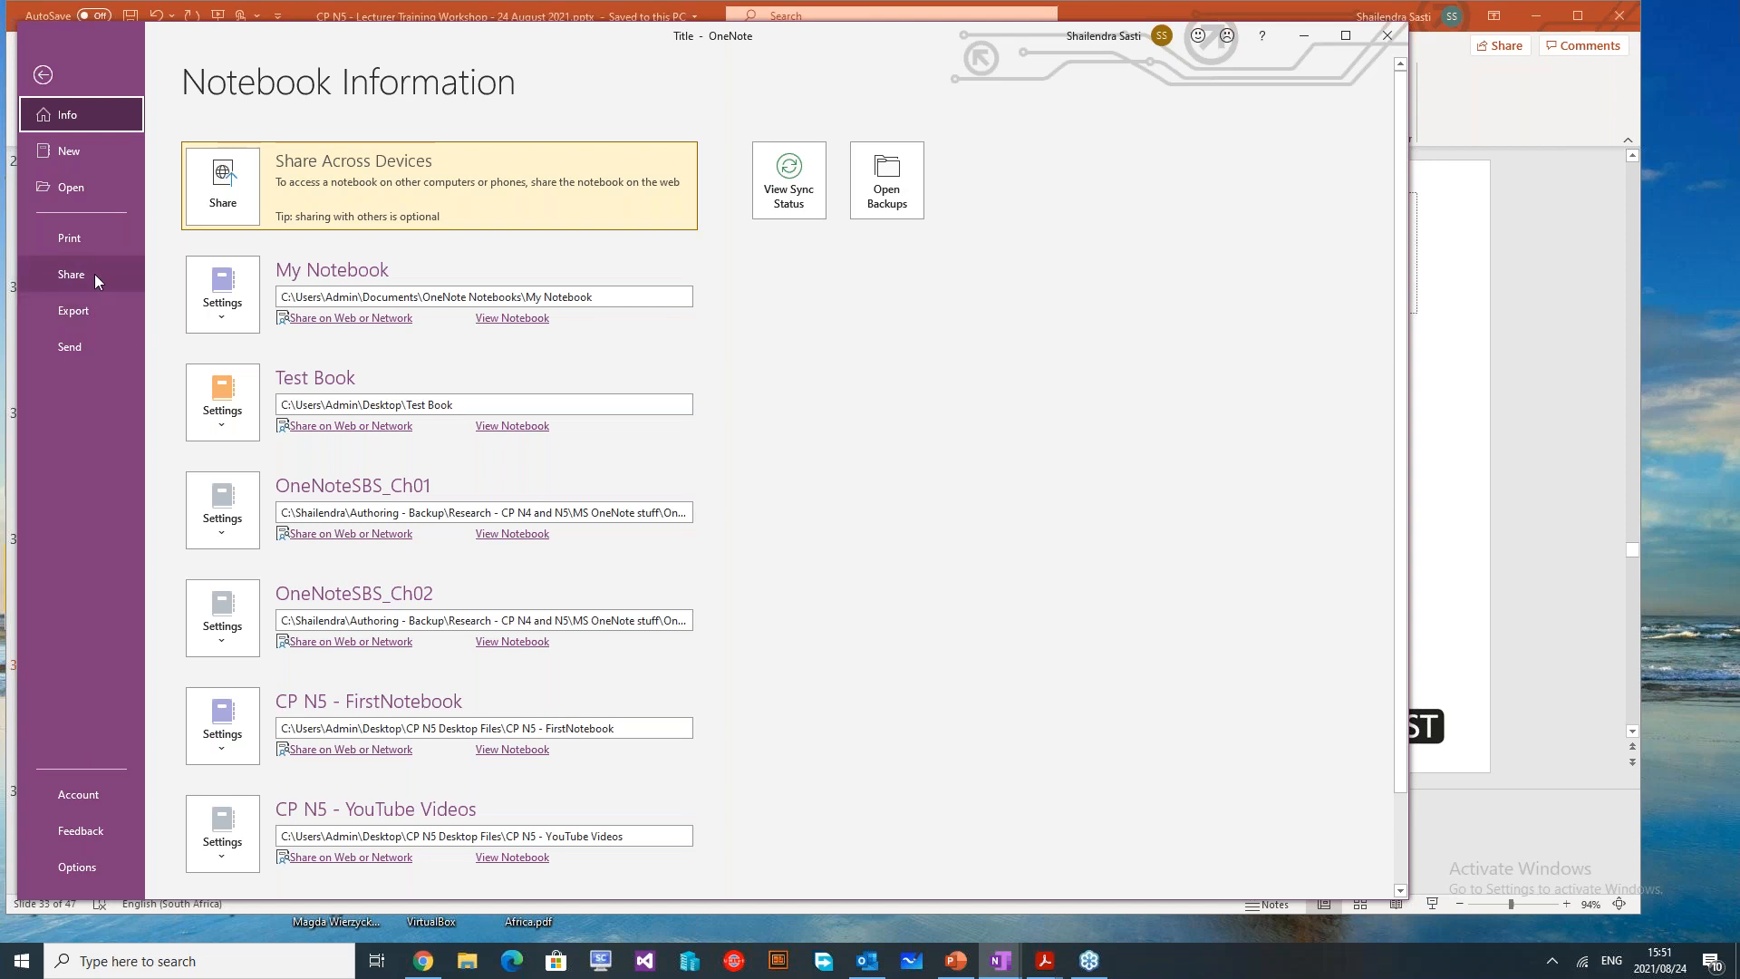
{"action": "left_click", "coordinate": [95, 304]}
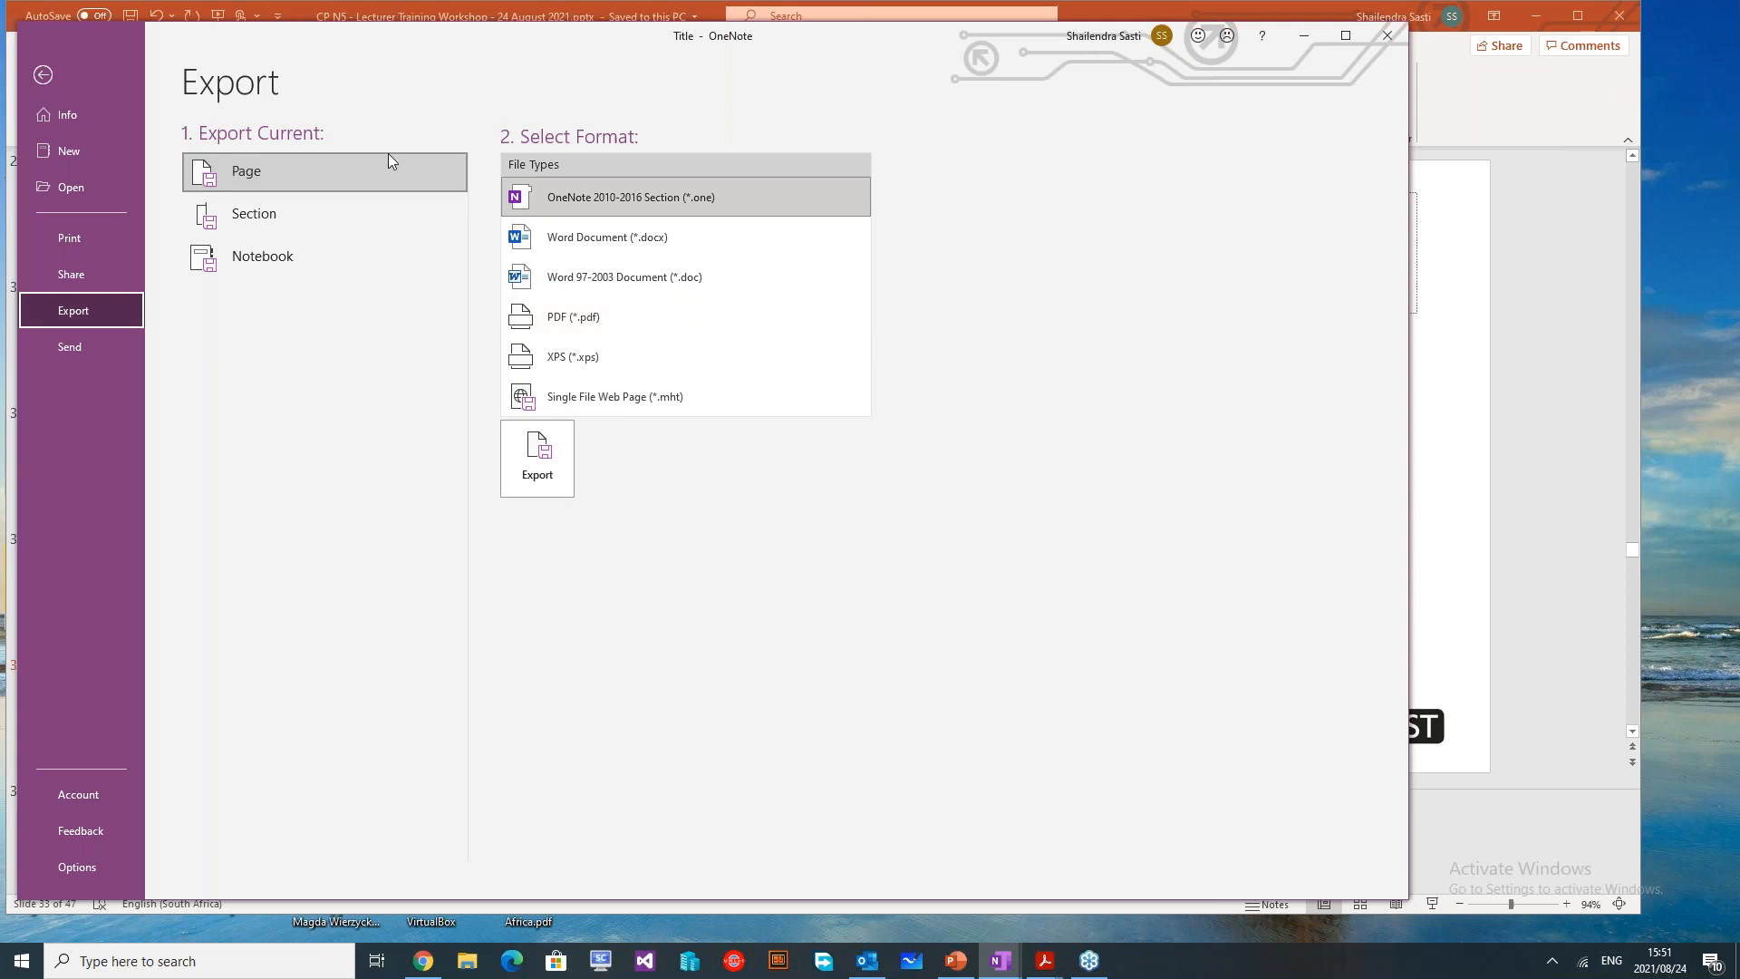
{"action": "left_click", "coordinate": [264, 211]}
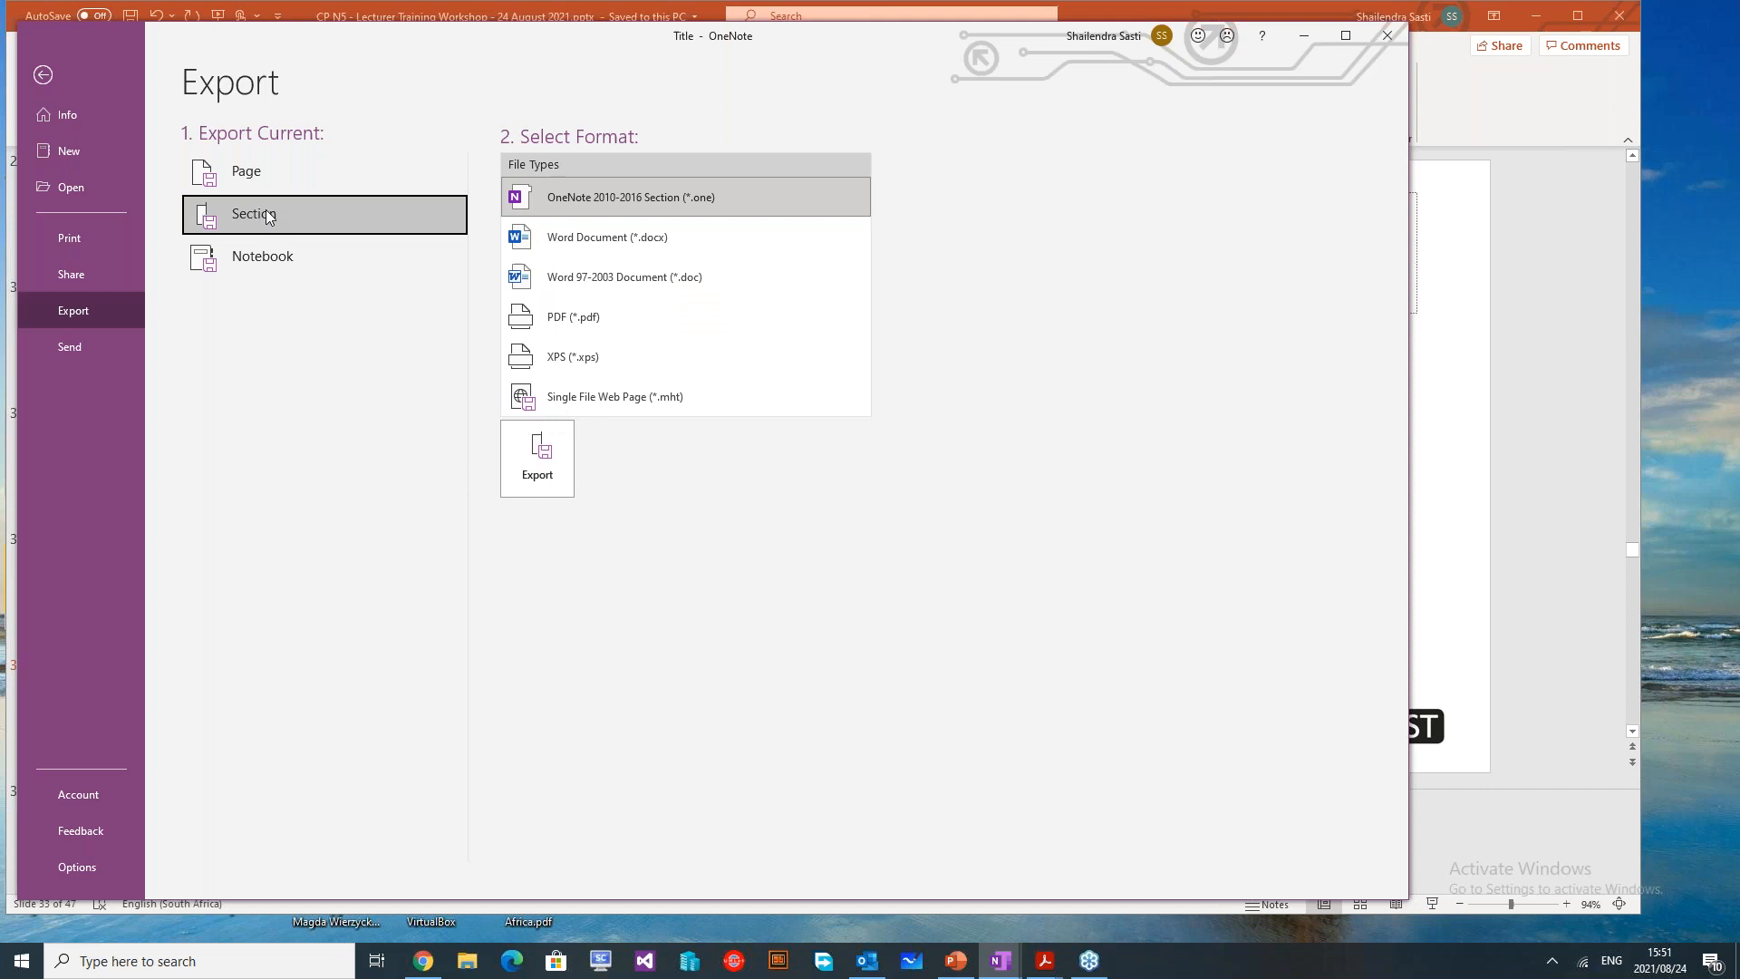
{"action": "left_click", "coordinate": [290, 254]}
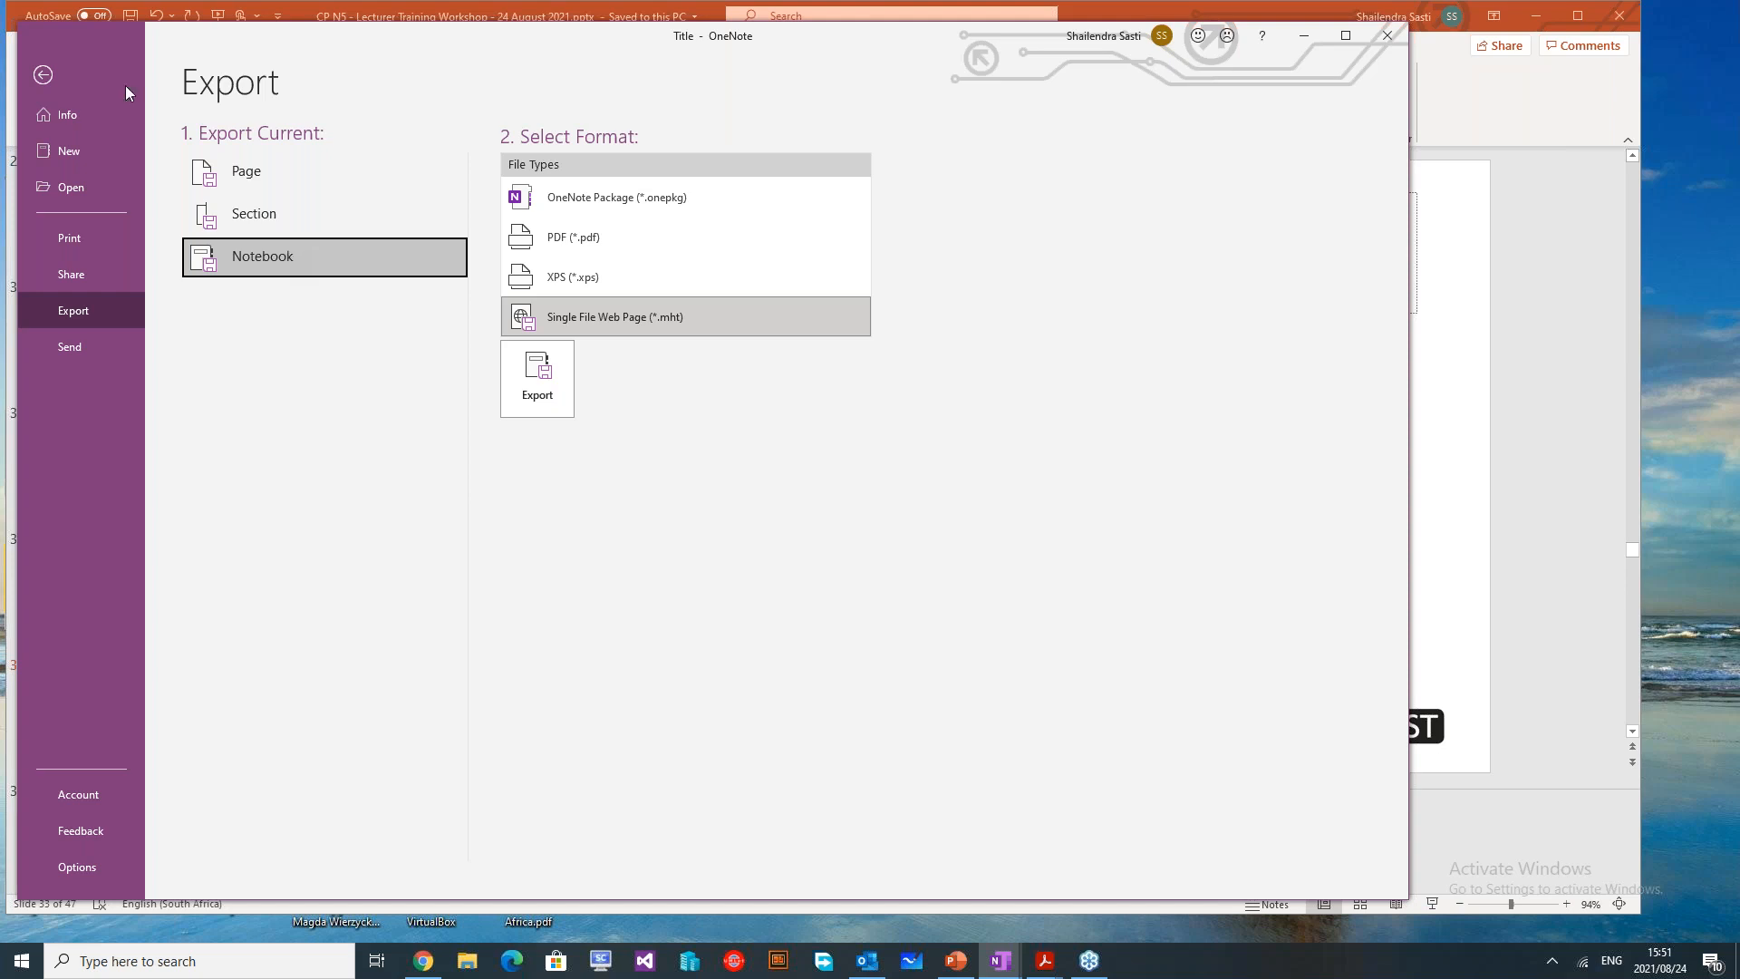
{"action": "left_click", "coordinate": [43, 75]}
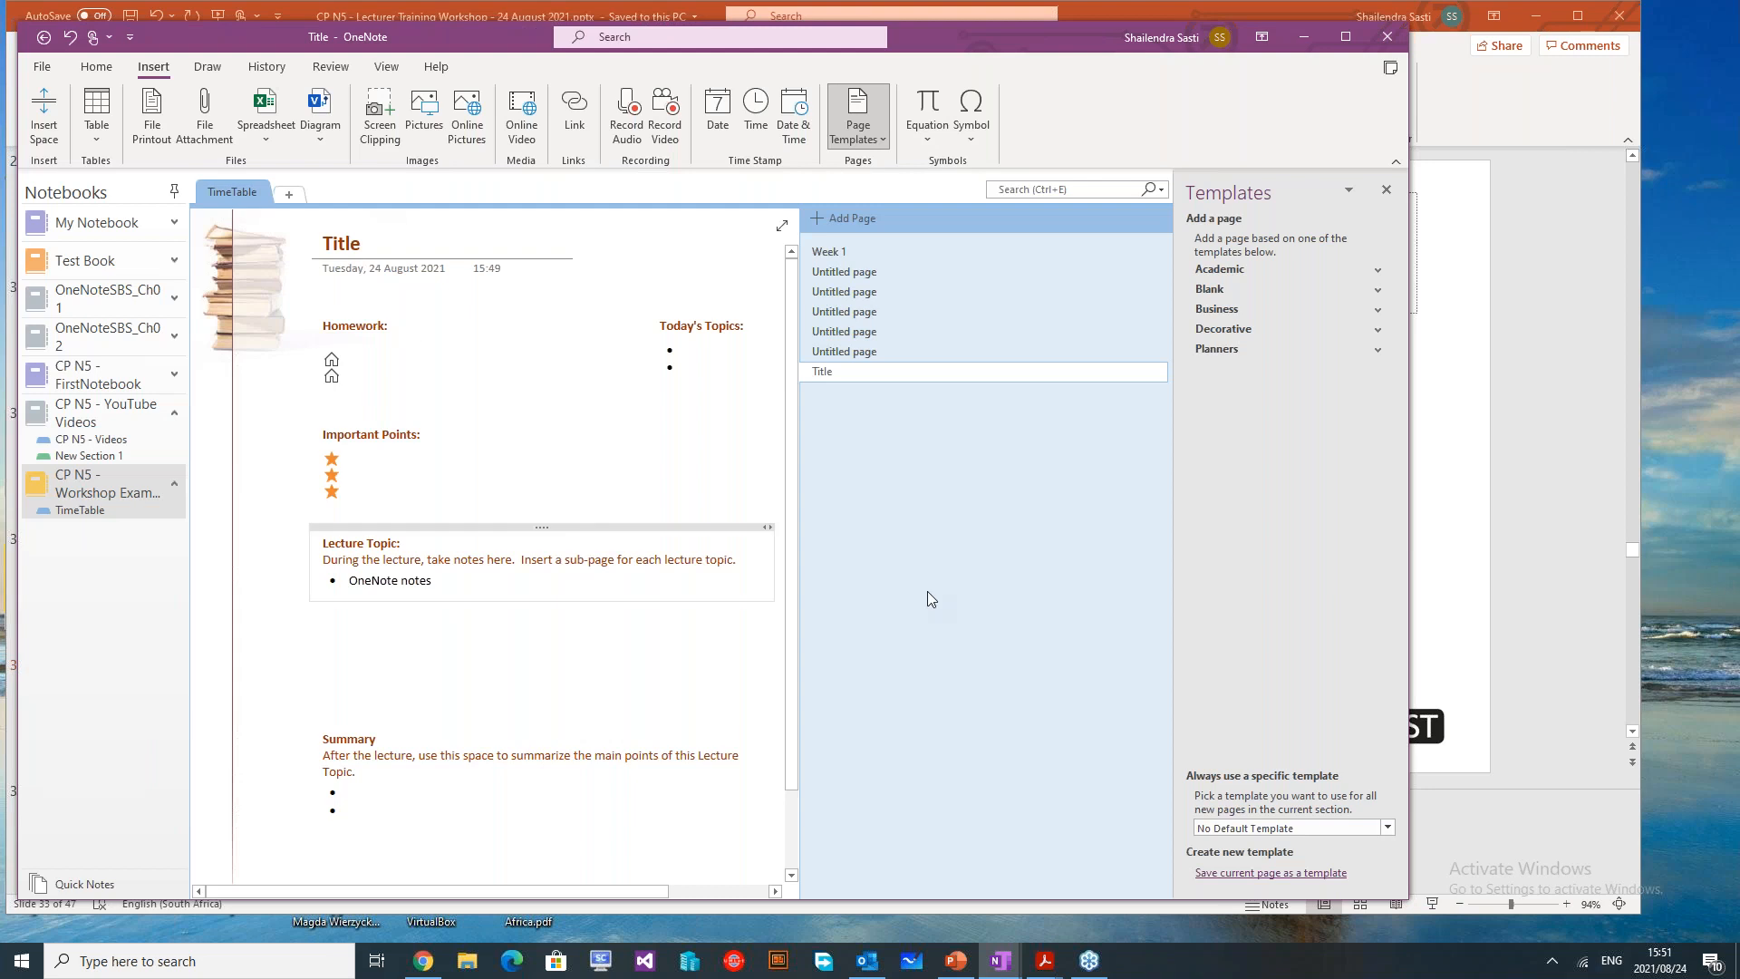
Minimize the notebook window and present the PowerPoint slide "The organisation of a notebook" as a slide show
{"action": "left_click", "coordinate": [1313, 34]}
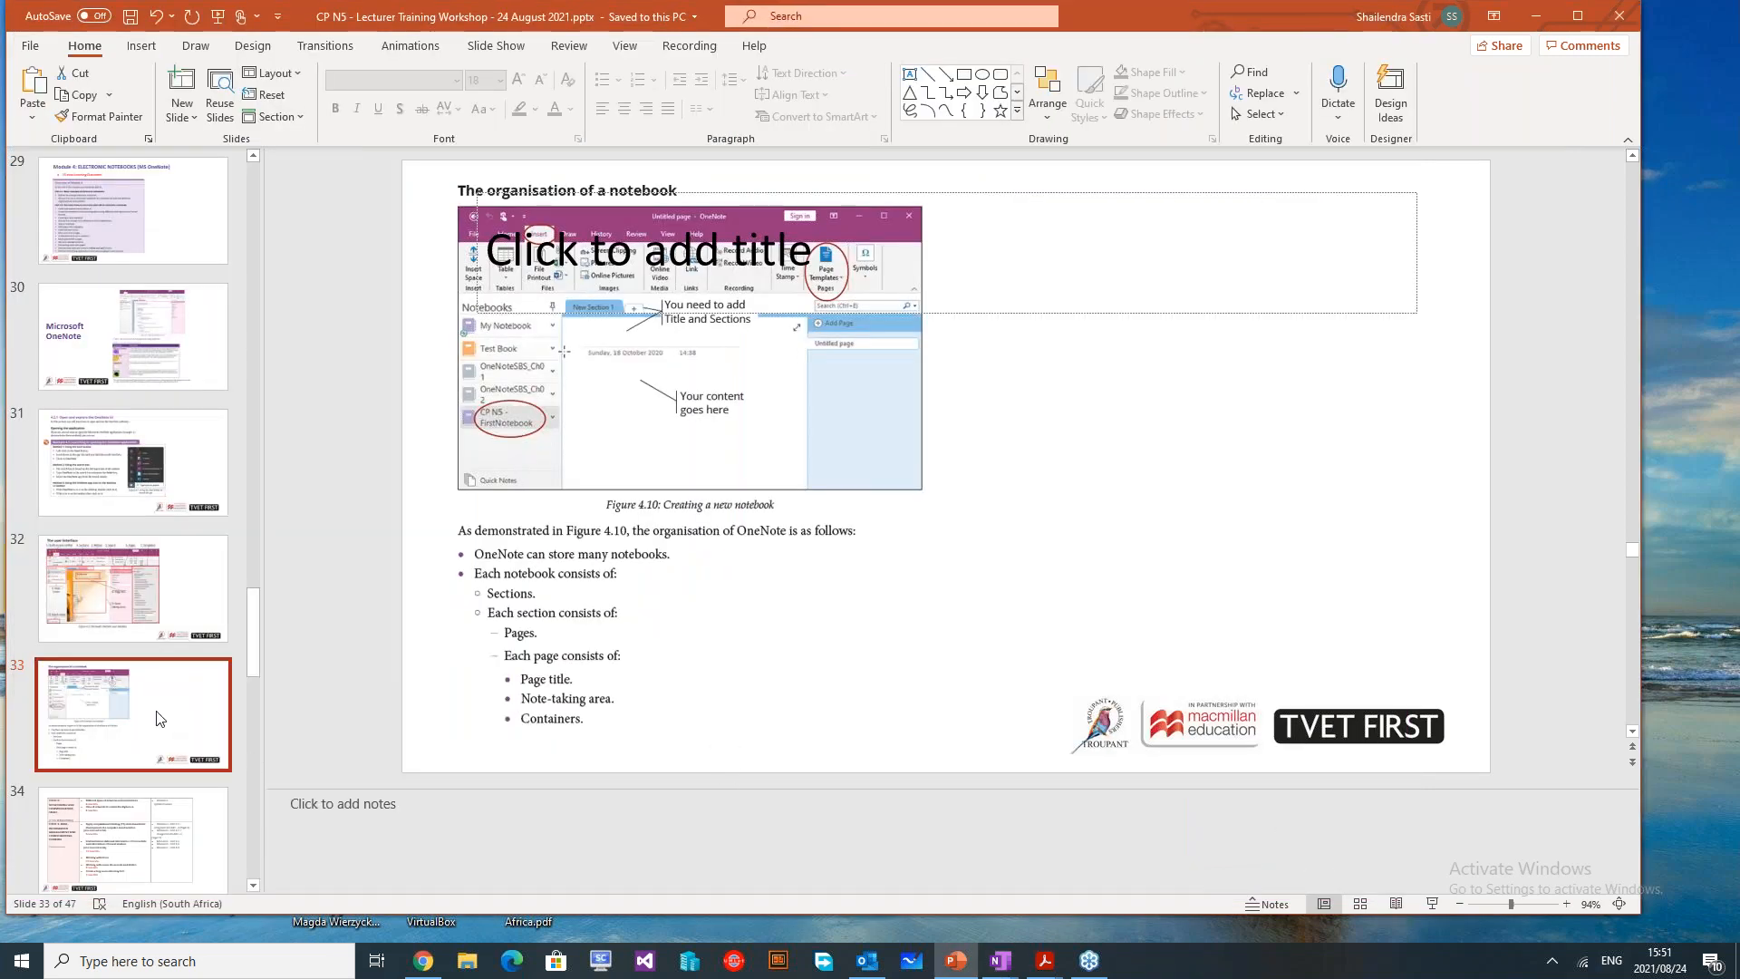
{"action": "left_click", "coordinate": [1431, 904]}
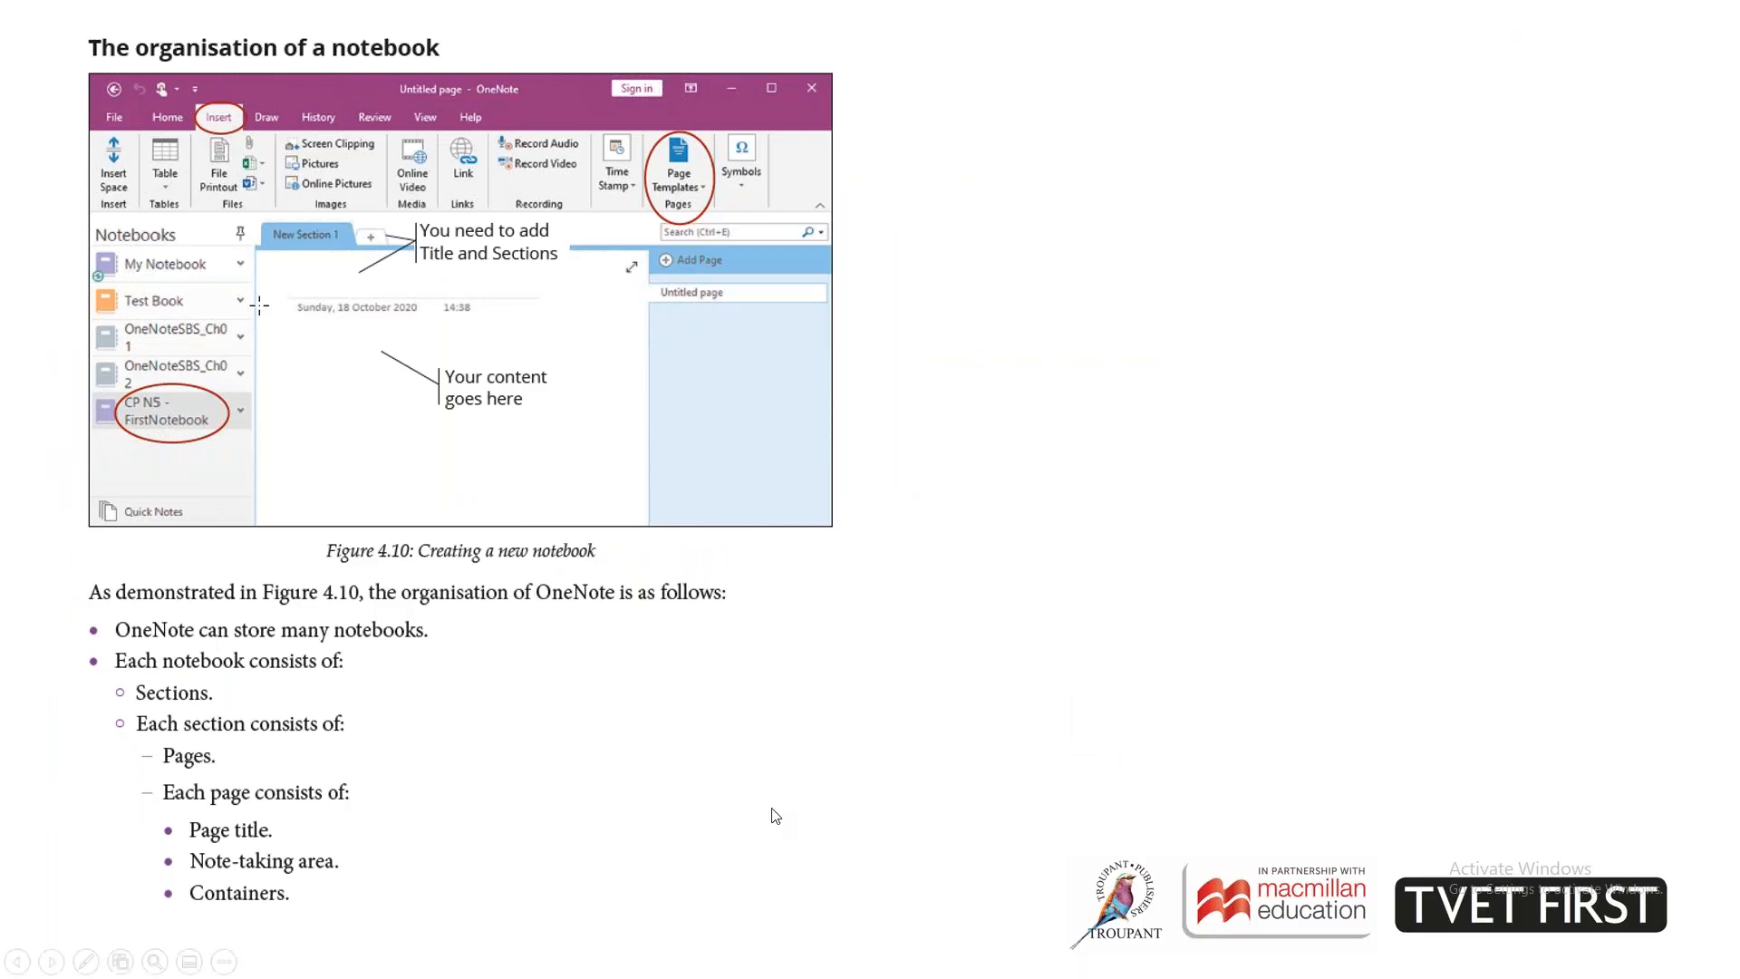